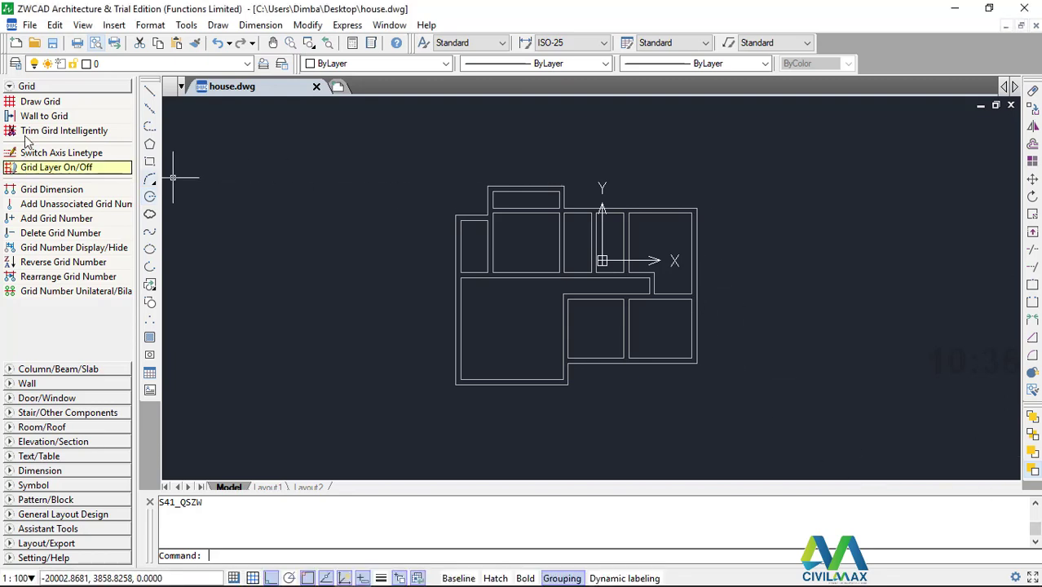
Draw three connected sample wall segments beside the floor plan using the Brick 240mm style and a height of 3000
{"action": "left_click", "coordinate": [25, 383]}
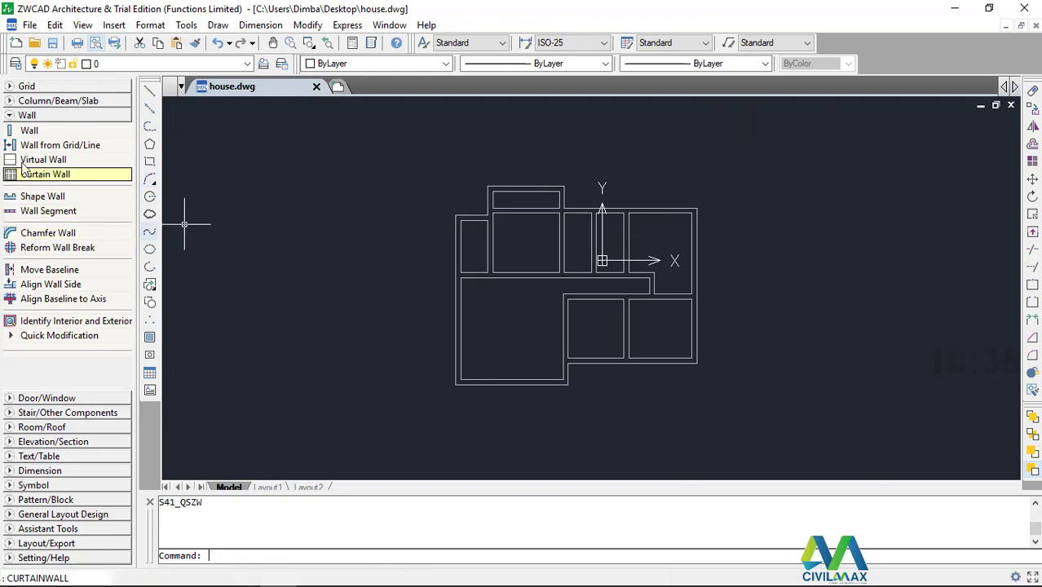
{"action": "left_click", "coordinate": [29, 130]}
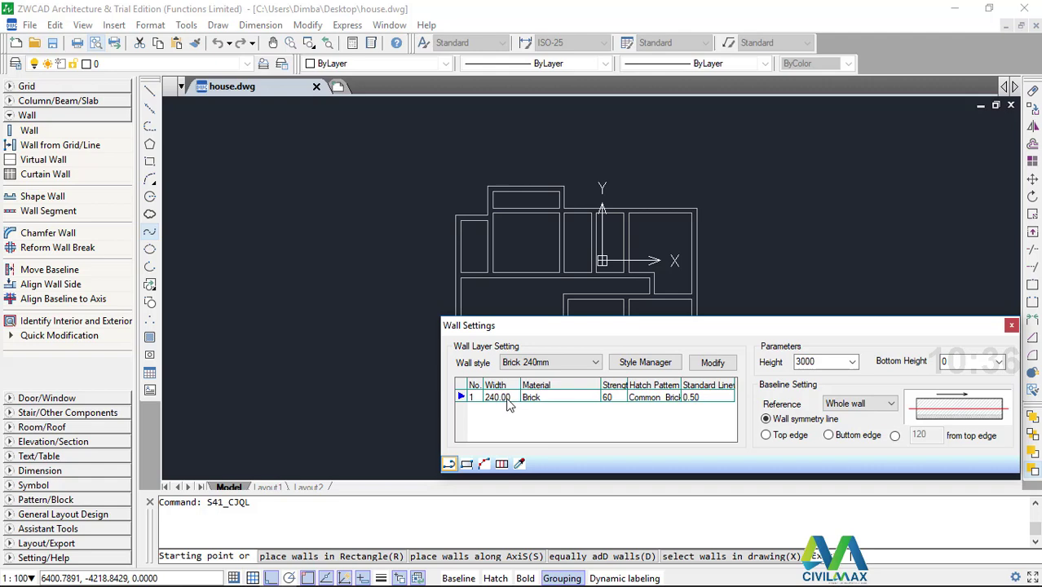
{"action": "left_click", "coordinate": [592, 363]}
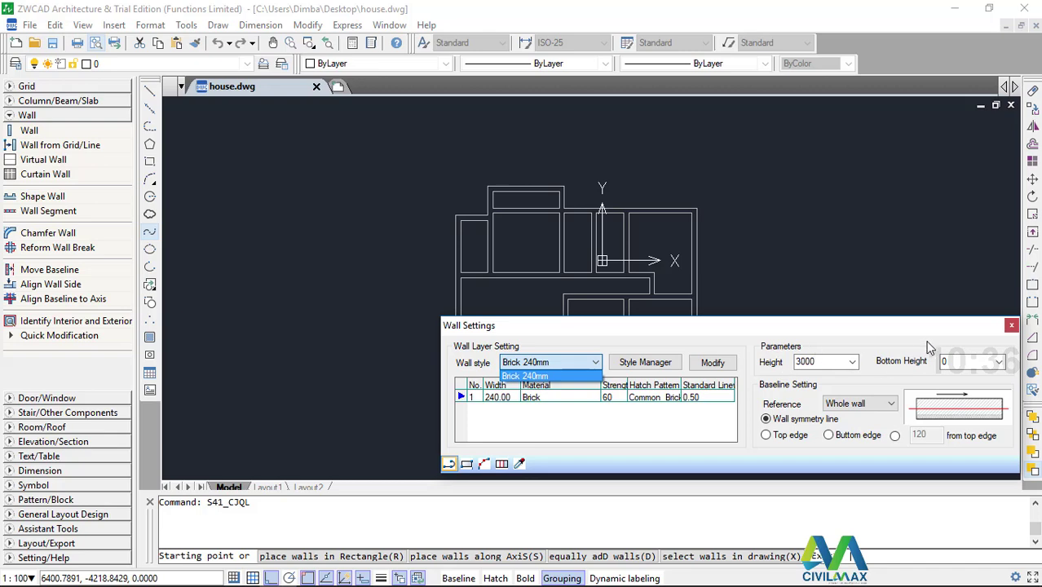
{"action": "left_click", "coordinate": [731, 158]}
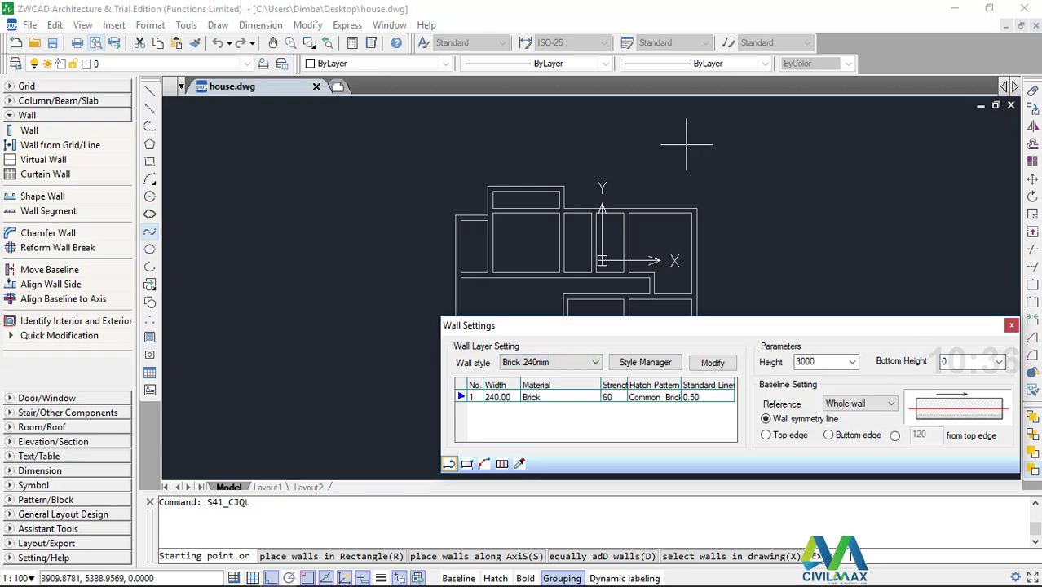
{"action": "left_click", "coordinate": [775, 143]}
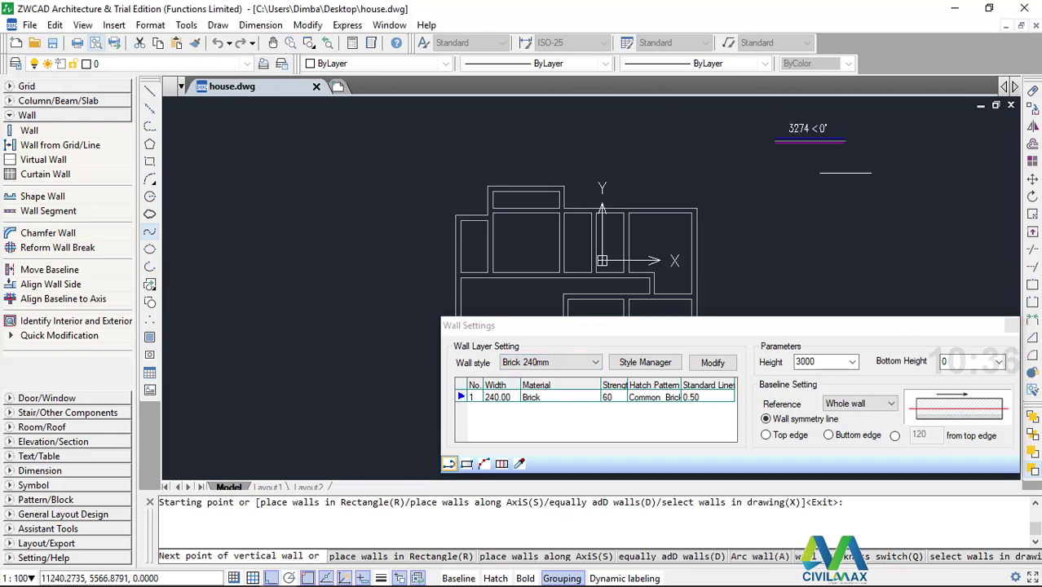
{"action": "left_click", "coordinate": [925, 140]}
{"action": "left_click", "coordinate": [926, 251]}
{"action": "left_click", "coordinate": [791, 251]}
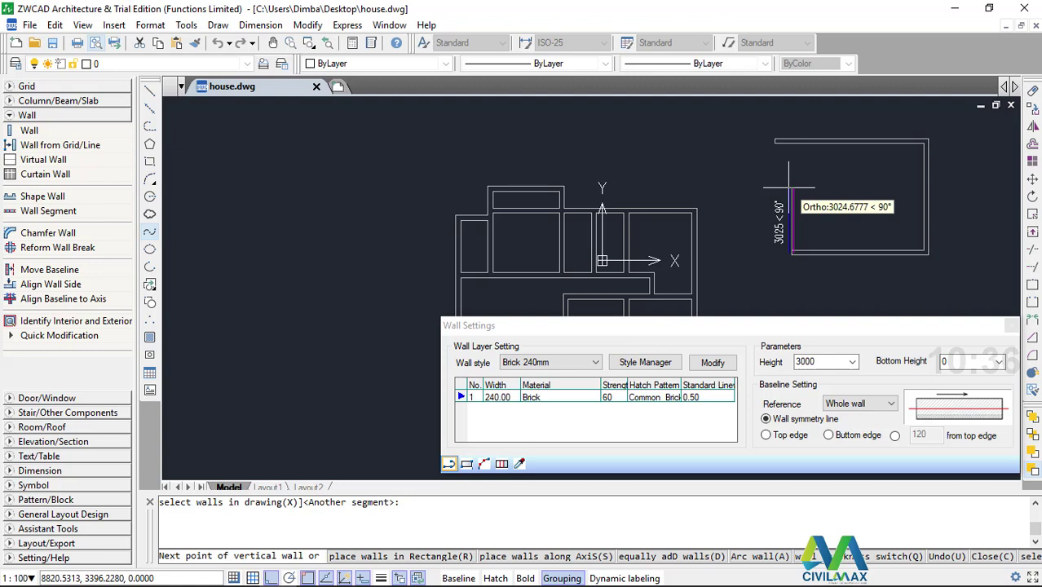
{"action": "key", "text": "Escape"}
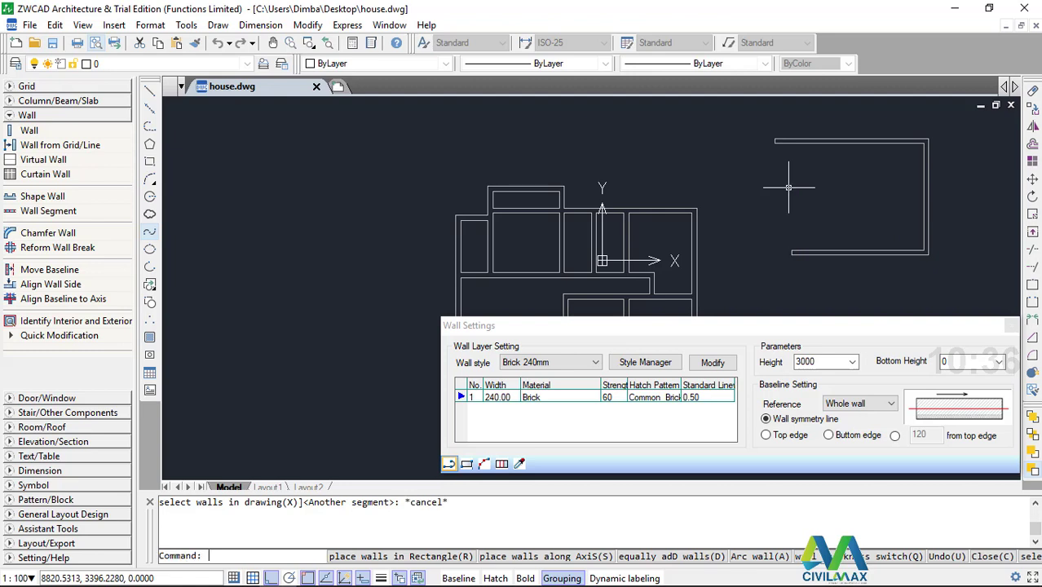
Delete the three sample wall segments beside the floor plan
{"action": "left_click", "coordinate": [942, 130]}
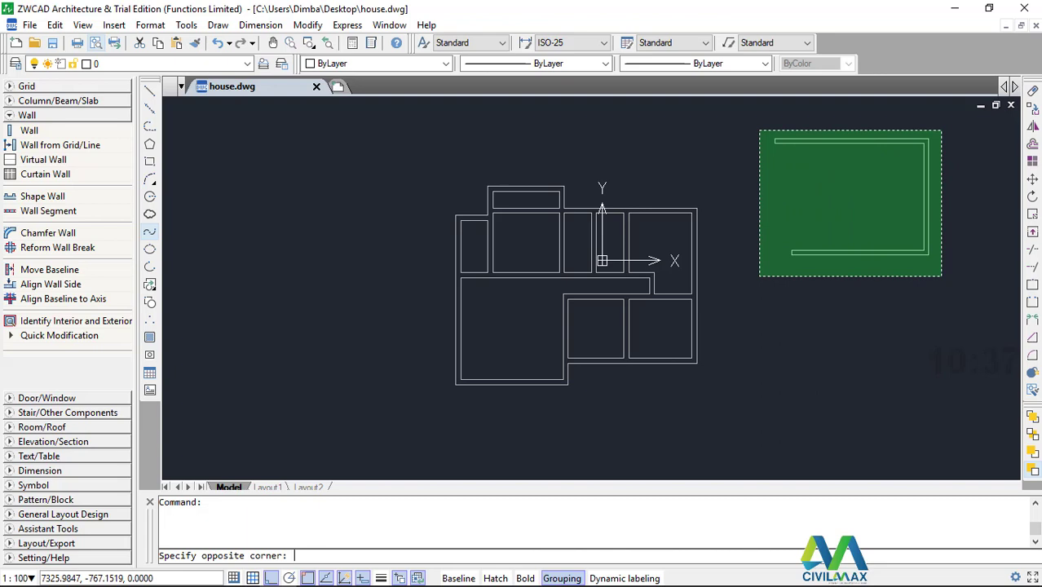
{"action": "left_click", "coordinate": [759, 276]}
{"action": "key", "text": "Delete"}
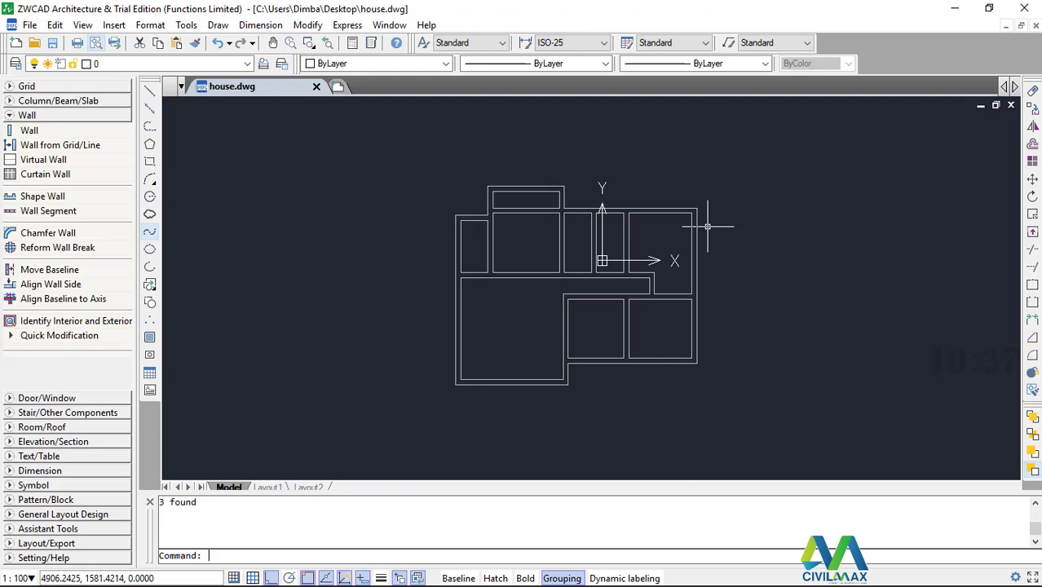
{"action": "scroll", "coordinate": [608, 263], "scroll_direction": "up", "scroll_amount": 1}
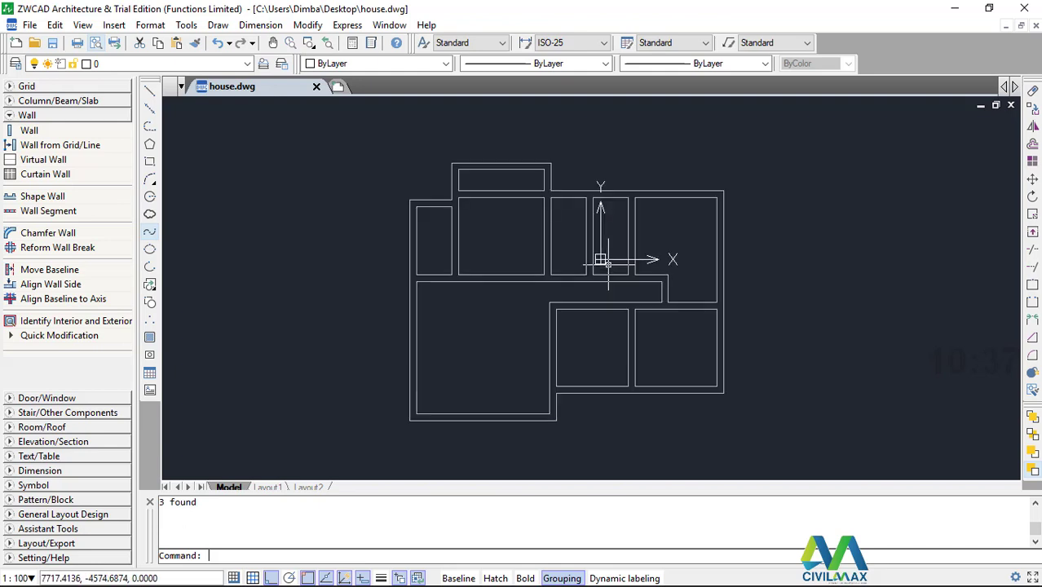
{"action": "left_click", "coordinate": [15, 116]}
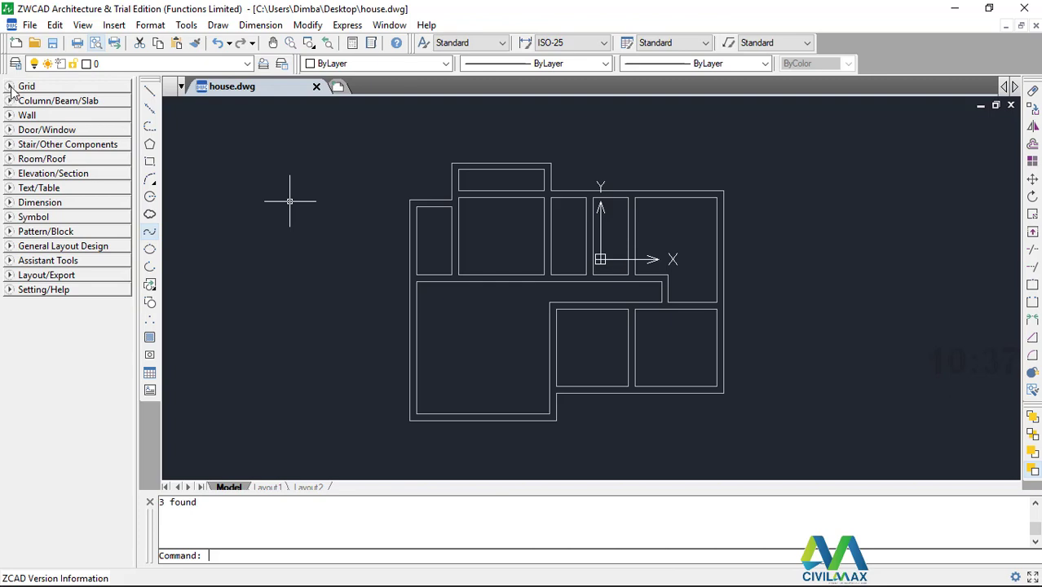
{"action": "left_click", "coordinate": [11, 88]}
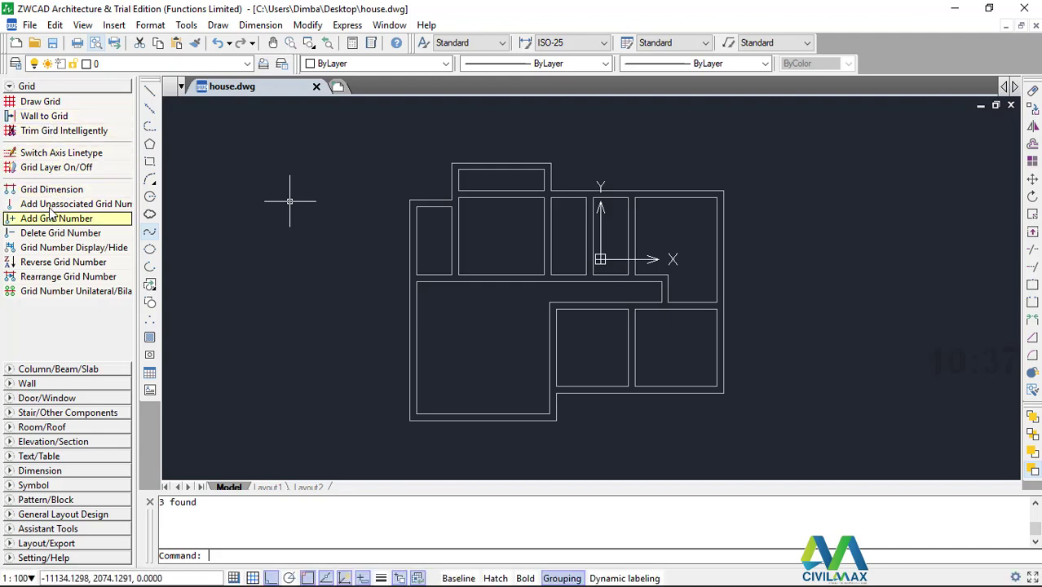
{"action": "left_click", "coordinate": [37, 102]}
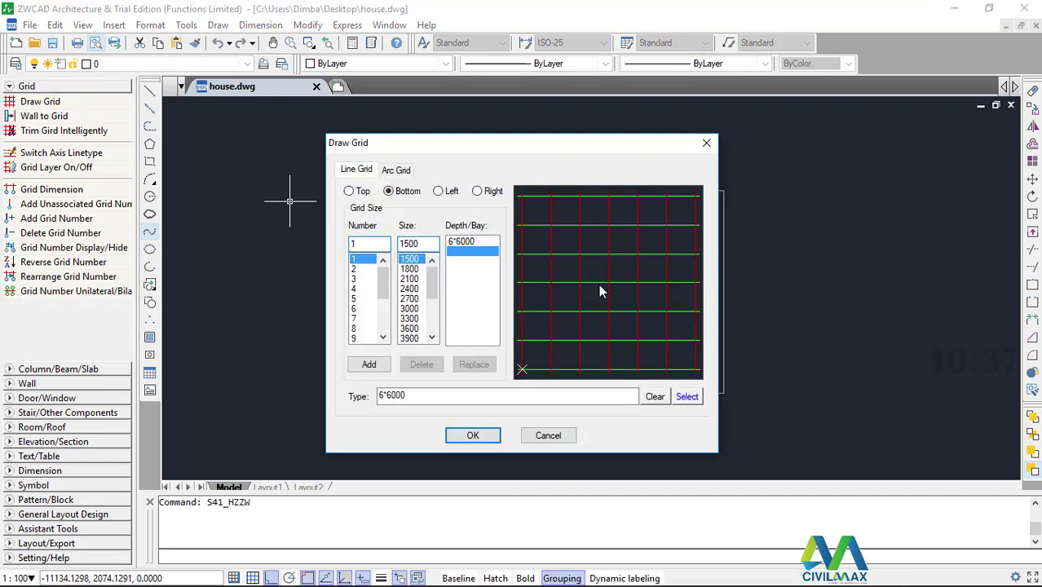
{"action": "left_click", "coordinate": [473, 436]}
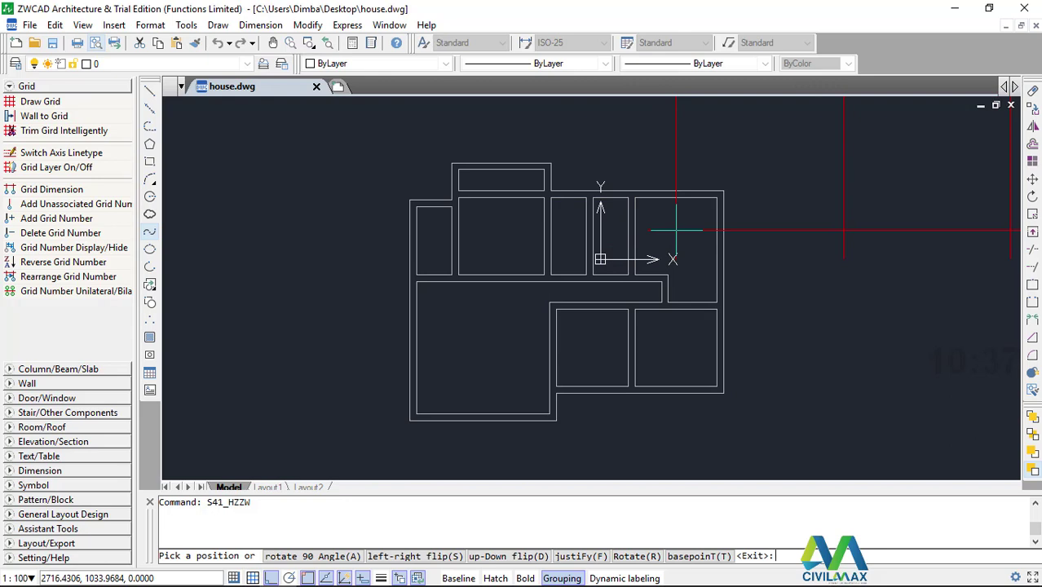
{"action": "key", "text": "Escape"}
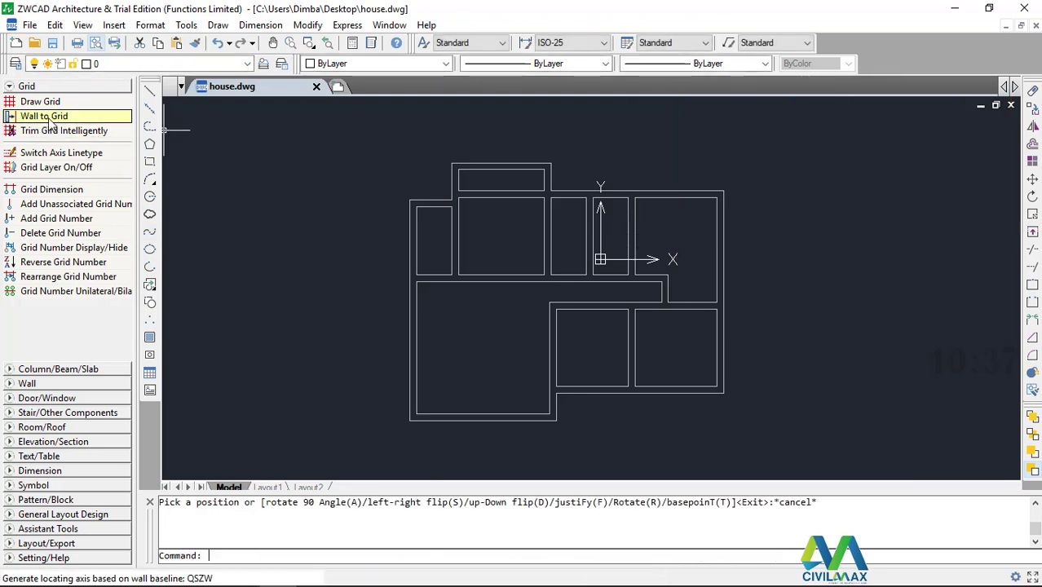
Generate grid lines from all walls of the floor plan with the Wall to Grid command
{"action": "left_click", "coordinate": [51, 119]}
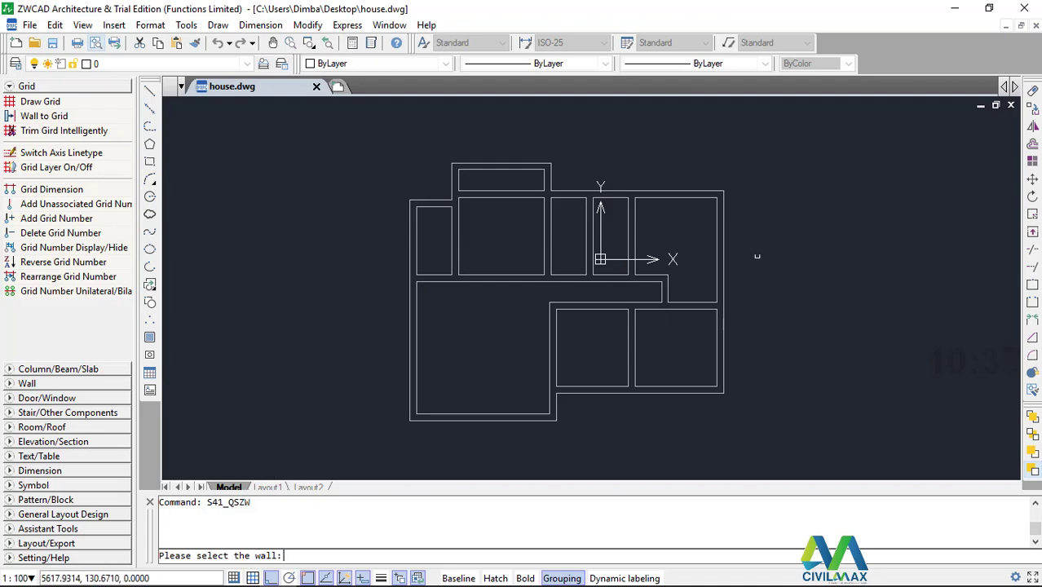
{"action": "left_click", "coordinate": [775, 135]}
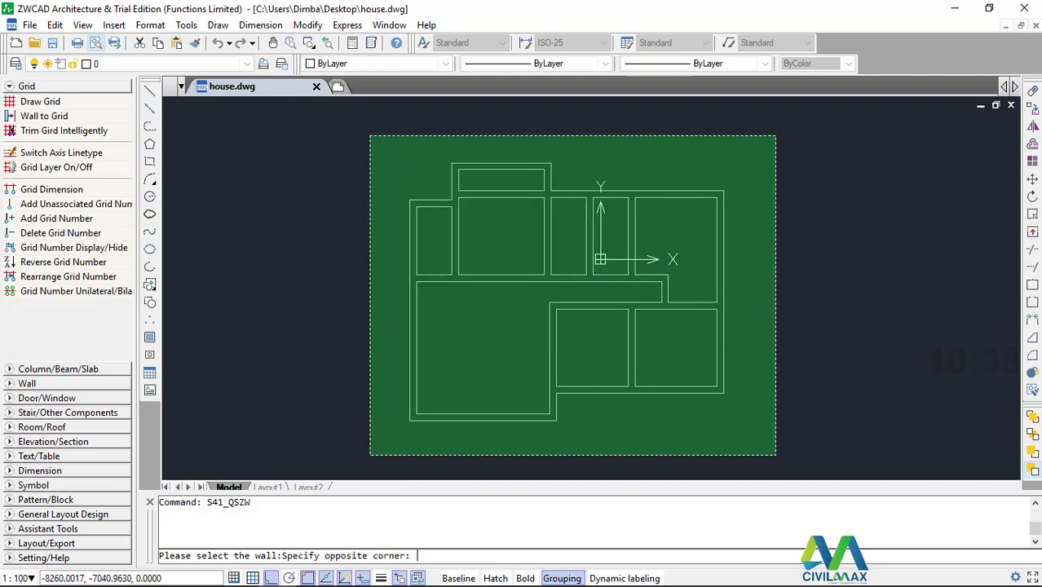
{"action": "left_click", "coordinate": [370, 455]}
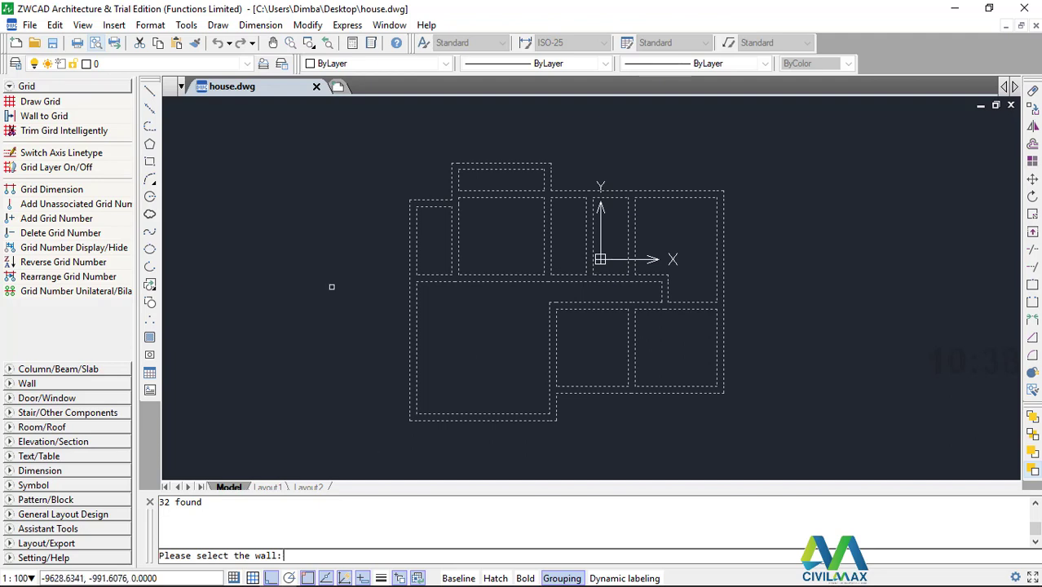
{"action": "key", "text": "Return"}
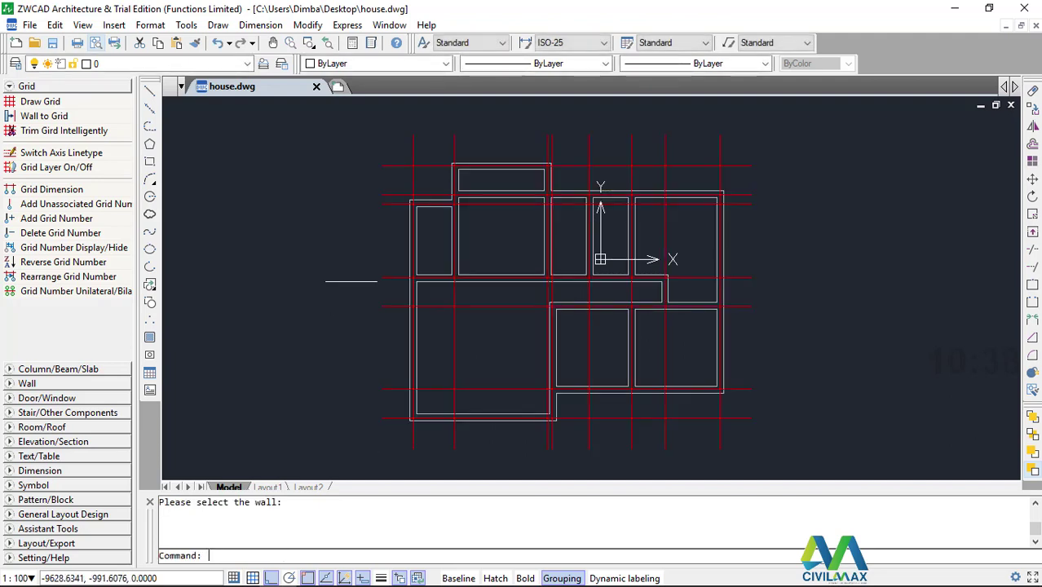
Examine how the generated grid lines run along the walls across the floor plan
{"action": "scroll", "coordinate": [595, 164], "scroll_direction": "up", "scroll_amount": 4}
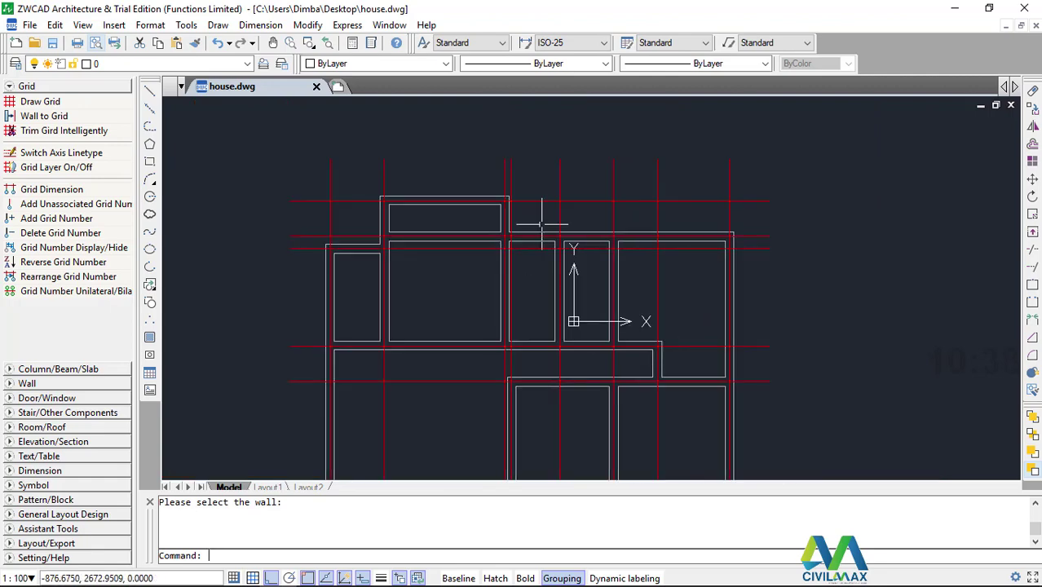
{"action": "scroll", "coordinate": [526, 219], "scroll_direction": "down", "scroll_amount": 4}
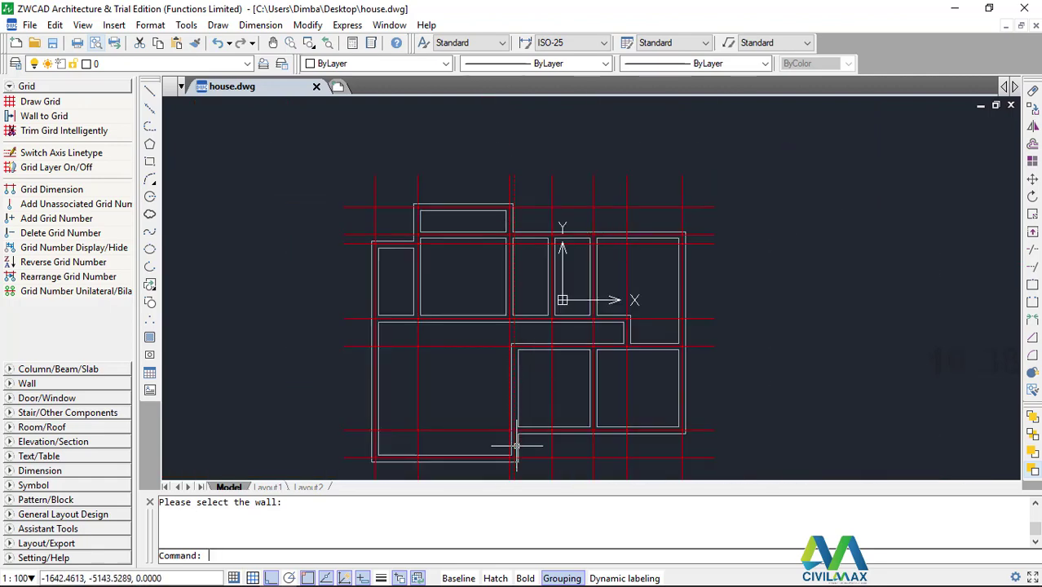
{"action": "scroll", "coordinate": [515, 453], "scroll_direction": "up", "scroll_amount": 1}
{"action": "scroll", "coordinate": [568, 408], "scroll_direction": "up", "scroll_amount": 2}
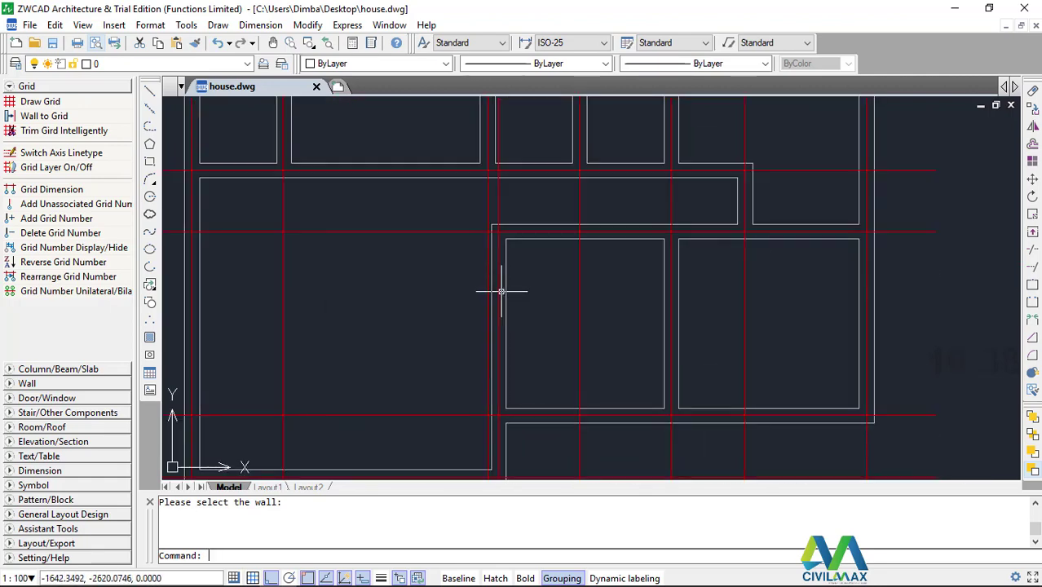
{"action": "scroll", "coordinate": [498, 291], "scroll_direction": "down", "scroll_amount": 4}
{"action": "scroll", "coordinate": [602, 166], "scroll_direction": "up", "scroll_amount": 3}
{"action": "scroll", "coordinate": [685, 310], "scroll_direction": "down", "scroll_amount": 3}
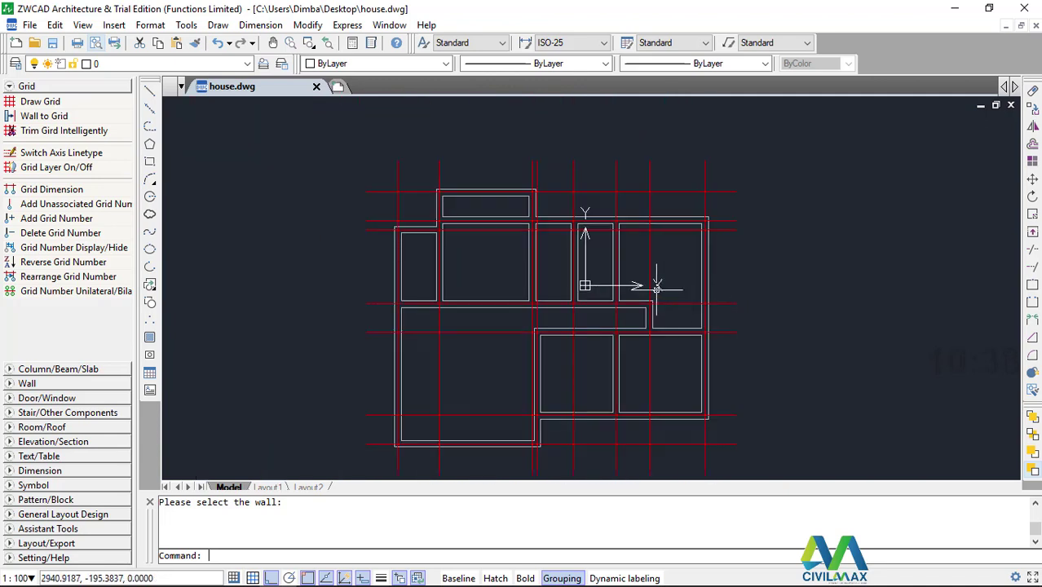
{"action": "scroll", "coordinate": [544, 247], "scroll_direction": "down", "scroll_amount": 1}
{"action": "scroll", "coordinate": [540, 261], "scroll_direction": "up", "scroll_amount": 1}
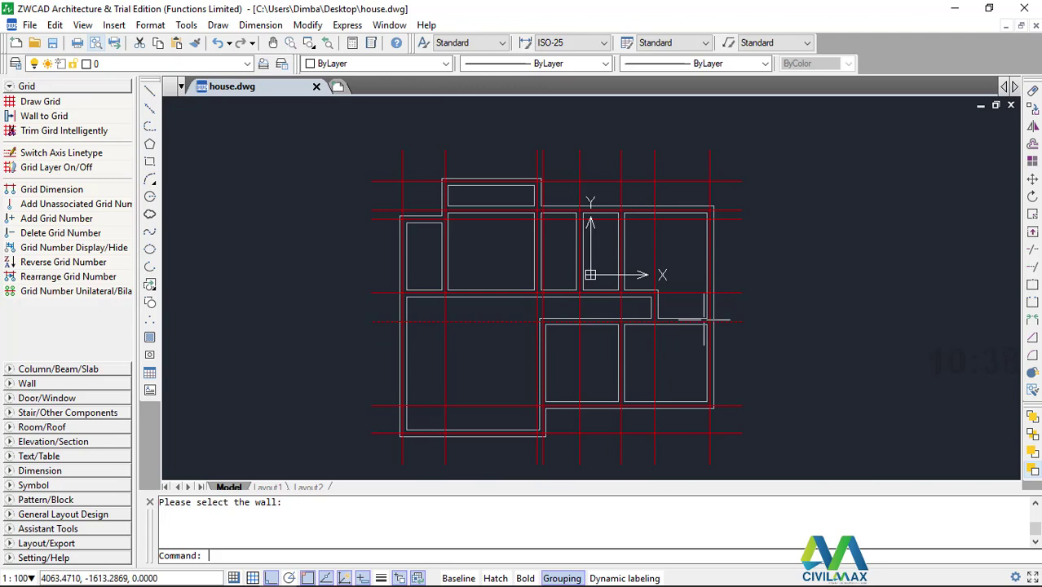
{"action": "scroll", "coordinate": [683, 210], "scroll_direction": "down", "scroll_amount": 1}
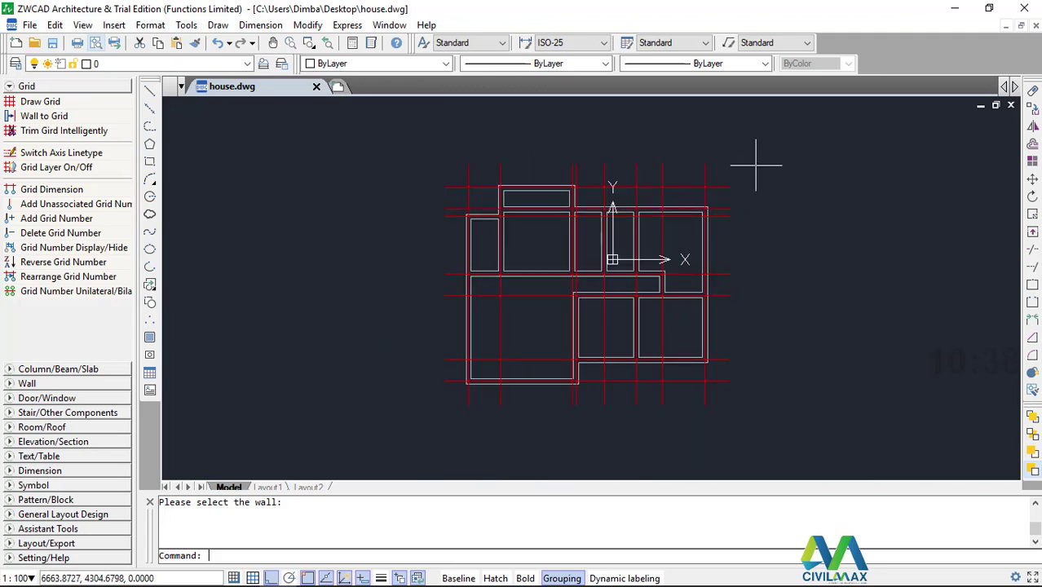
Mirror the whole floor plan with its grid lines about the grid line of the left outer wall, keeping the source objects
{"action": "left_click", "coordinate": [769, 134]}
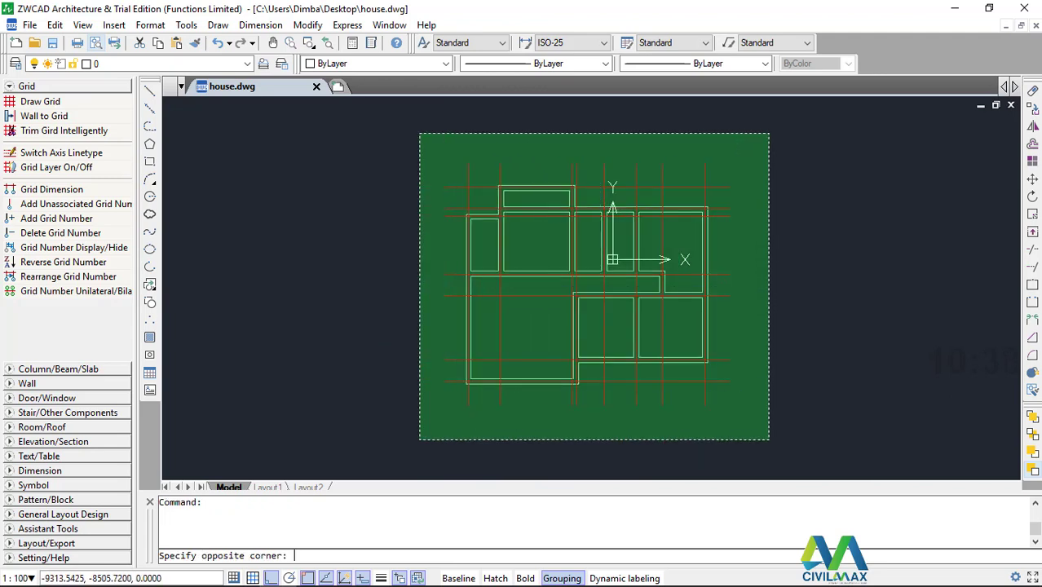
{"action": "left_click", "coordinate": [409, 444]}
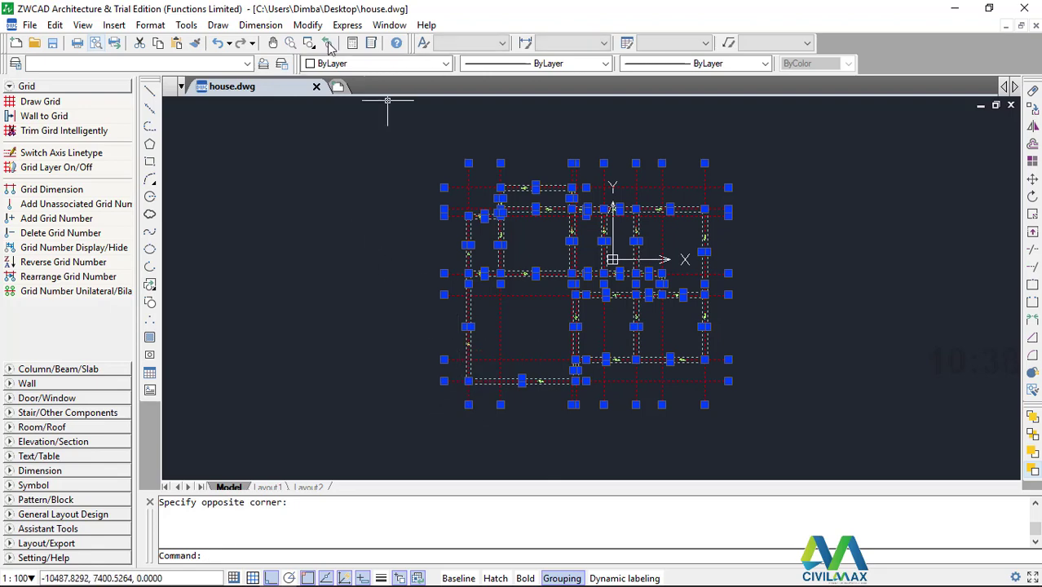
{"action": "left_click", "coordinate": [309, 26]}
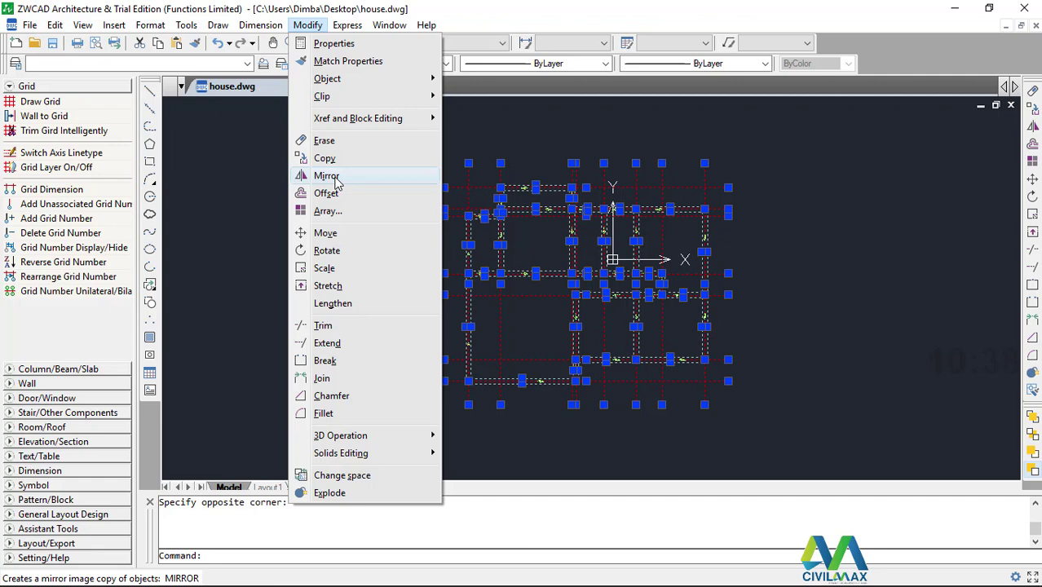
{"action": "left_click", "coordinate": [114, 24]}
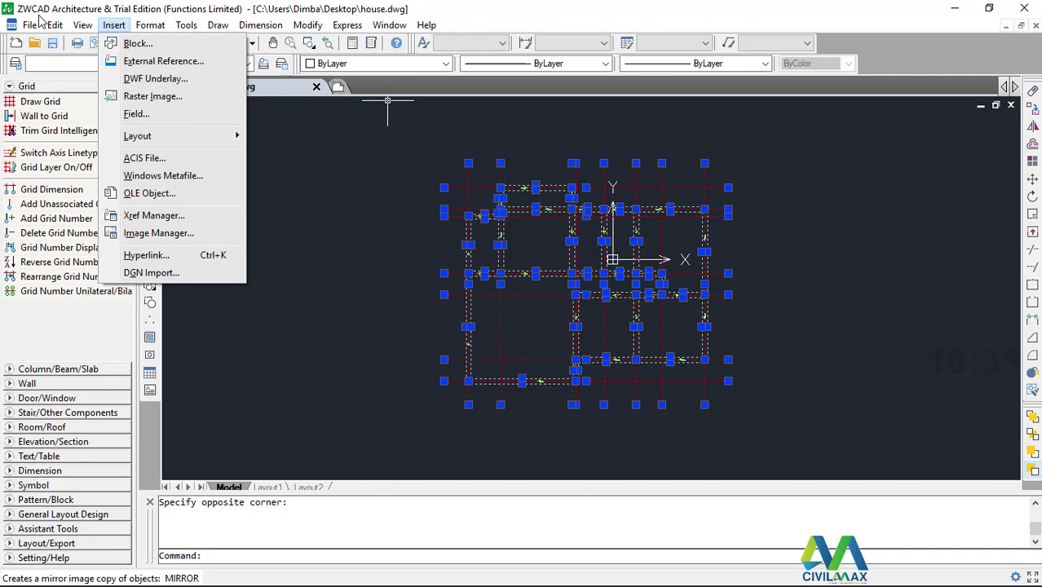
{"action": "mouse_move", "coordinate": [51, 23]}
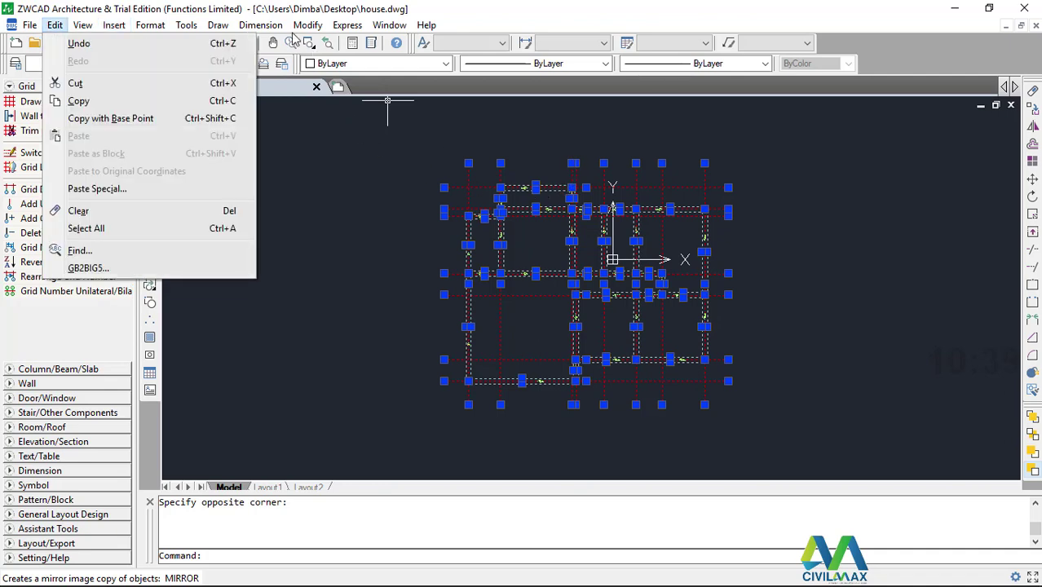
{"action": "mouse_move", "coordinate": [308, 25]}
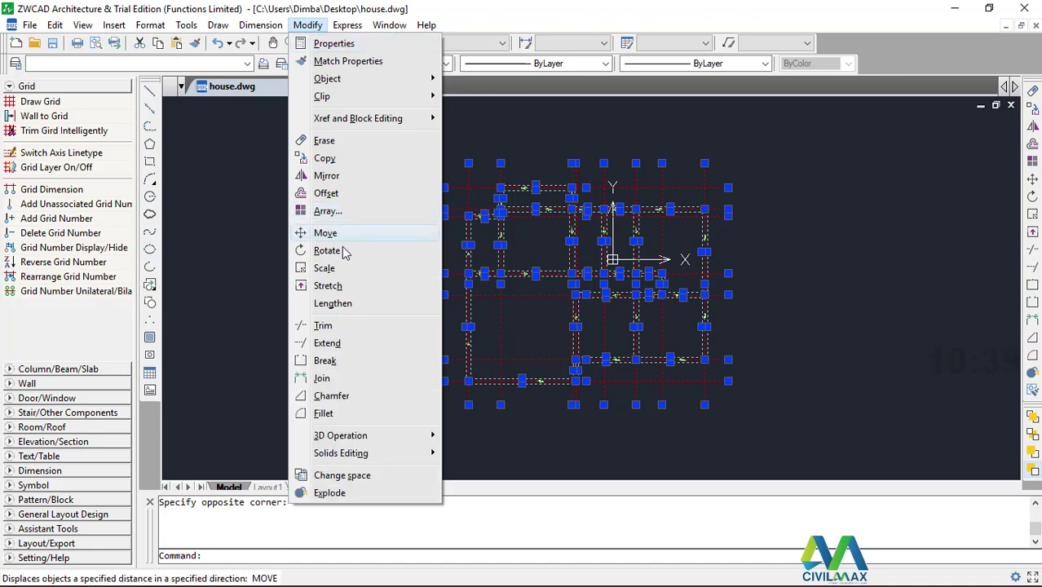
{"action": "left_click", "coordinate": [326, 176]}
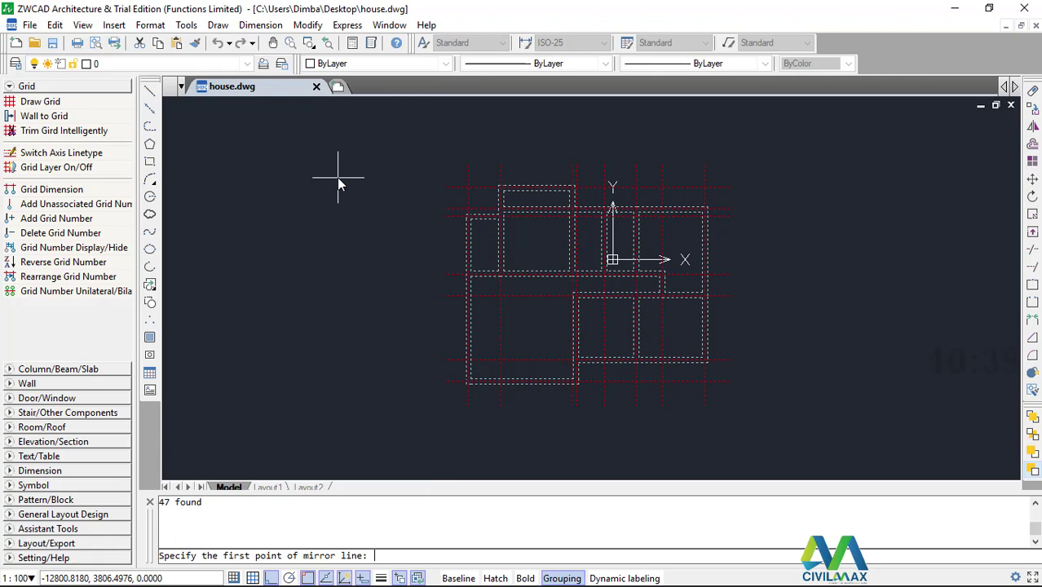
{"action": "scroll", "coordinate": [472, 214], "scroll_direction": "up", "scroll_amount": 4}
{"action": "scroll", "coordinate": [475, 215], "scroll_direction": "up", "scroll_amount": 3}
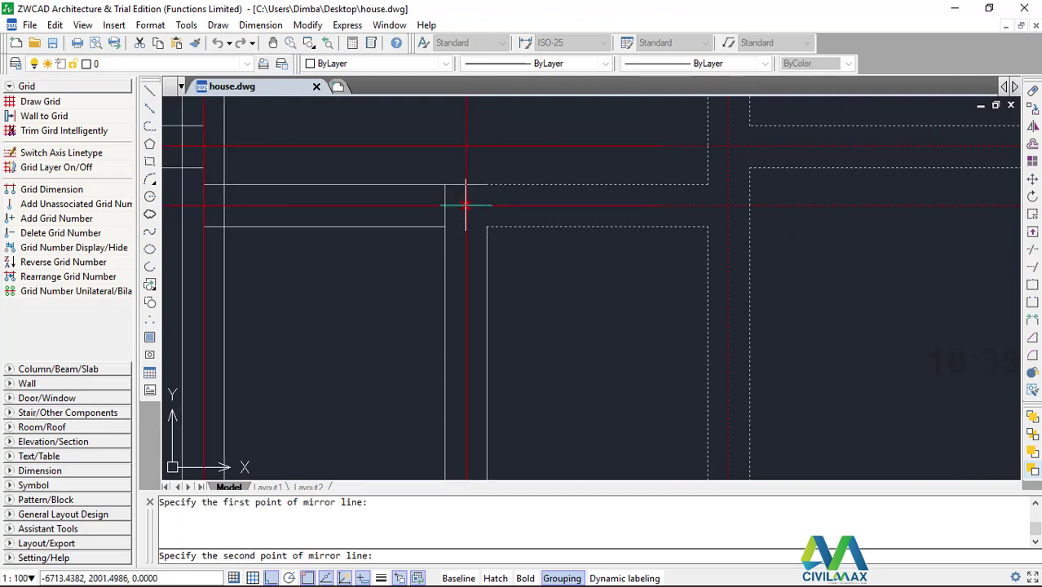
{"action": "left_click", "coordinate": [465, 204]}
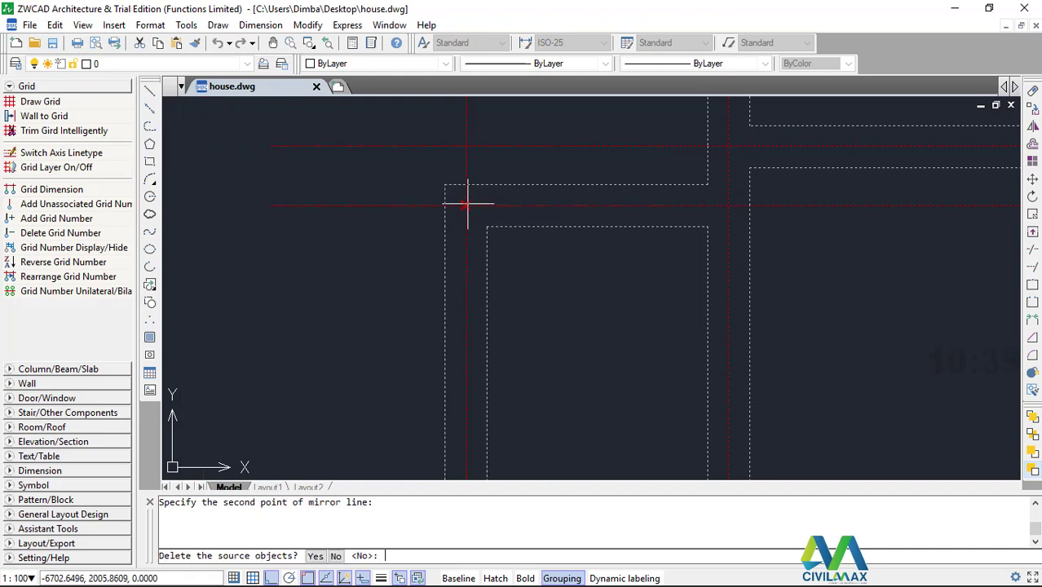
{"action": "right_click", "coordinate": [503, 168]}
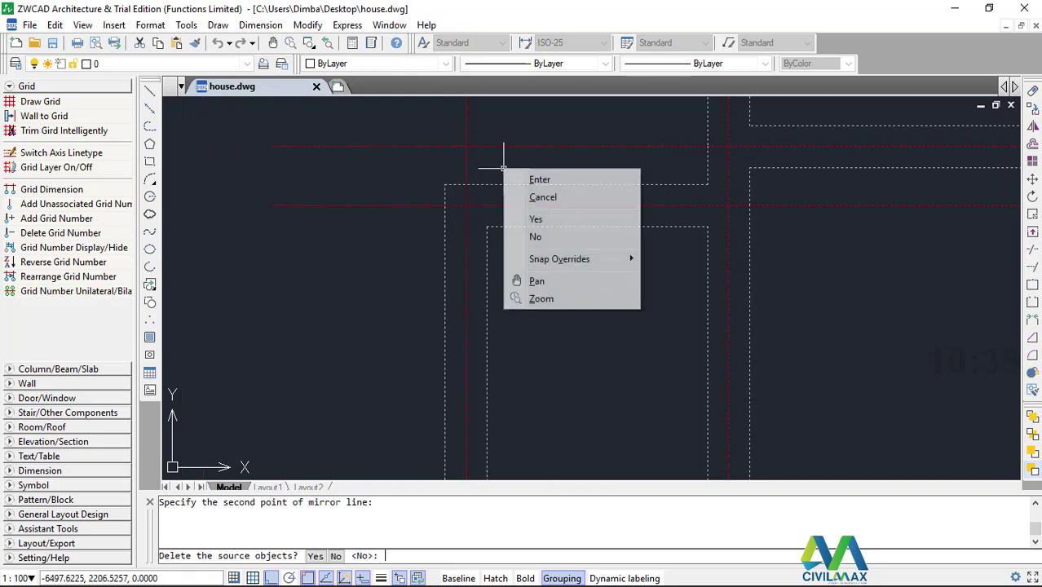
{"action": "left_click", "coordinate": [534, 178]}
Examine the highlighted overlapping wall and the surrounding rooms where the mirrored plan meets the original
{"action": "scroll", "coordinate": [484, 295], "scroll_direction": "down", "scroll_amount": 3}
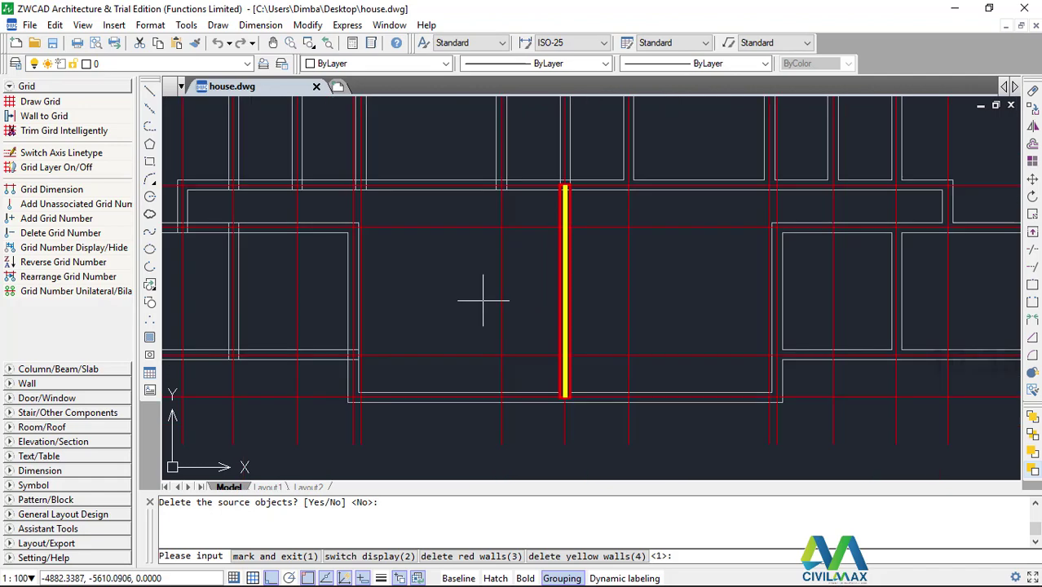
{"action": "scroll", "coordinate": [536, 219], "scroll_direction": "up", "scroll_amount": 6}
{"action": "scroll", "coordinate": [537, 220], "scroll_direction": "up", "scroll_amount": 2}
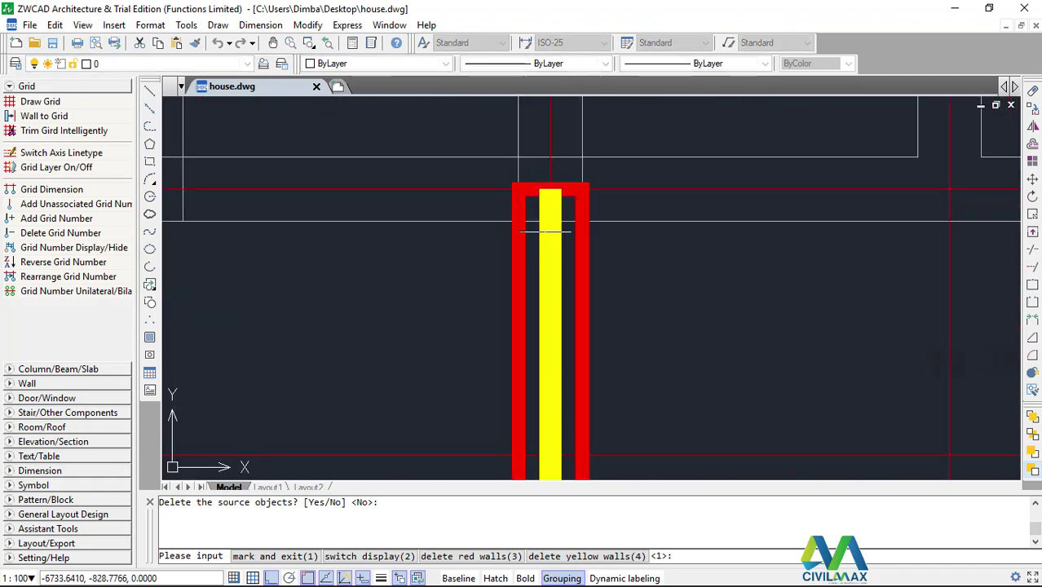
{"action": "scroll", "coordinate": [519, 229], "scroll_direction": "down", "scroll_amount": 10}
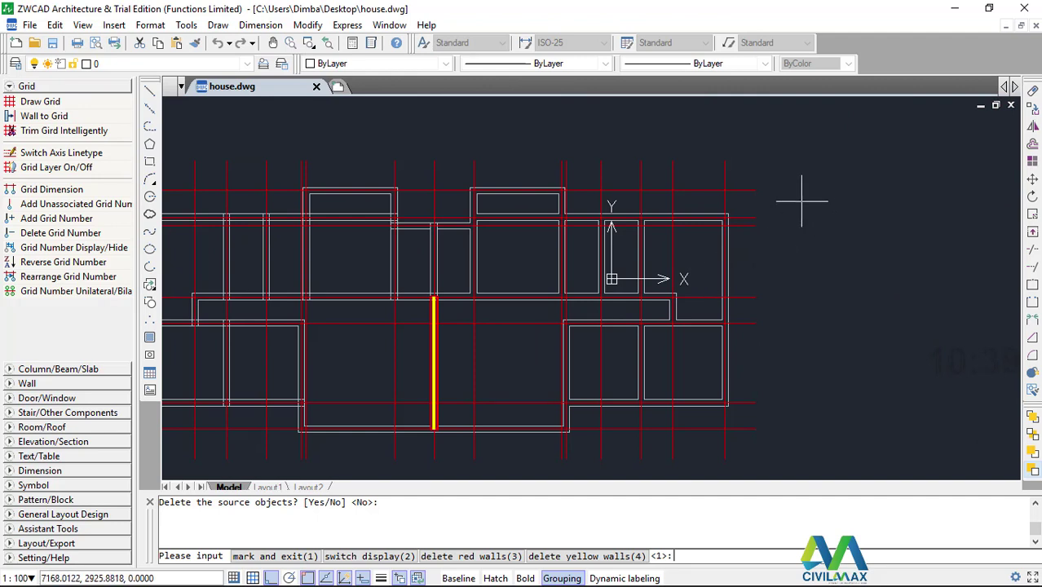
{"action": "scroll", "coordinate": [461, 391], "scroll_direction": "down", "scroll_amount": 3}
{"action": "scroll", "coordinate": [390, 399], "scroll_direction": "up", "scroll_amount": 3}
{"action": "scroll", "coordinate": [425, 381], "scroll_direction": "up", "scroll_amount": 2}
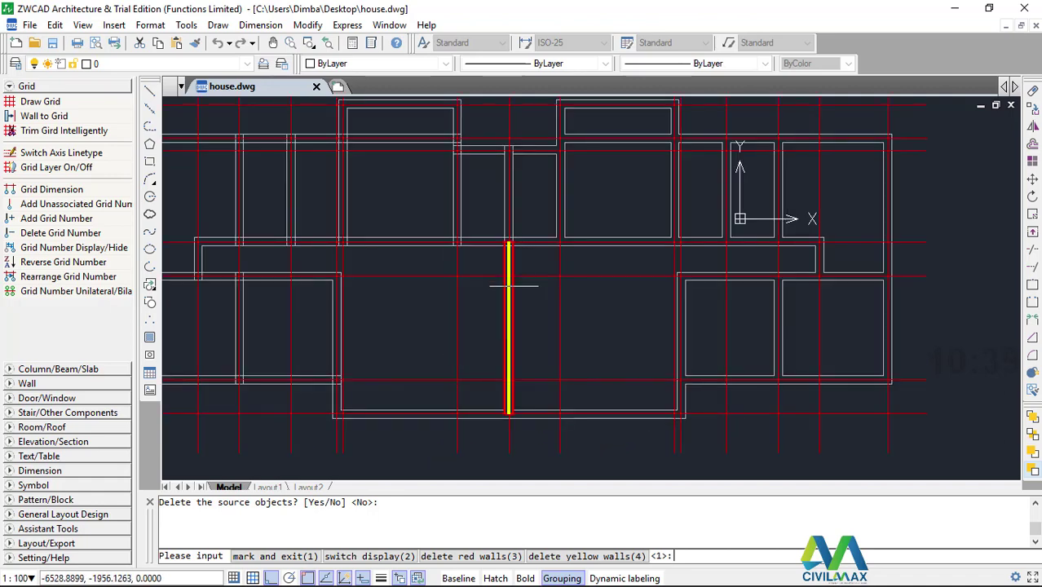
{"action": "scroll", "coordinate": [513, 285], "scroll_direction": "down", "scroll_amount": 2}
{"action": "scroll", "coordinate": [496, 235], "scroll_direction": "up", "scroll_amount": 2}
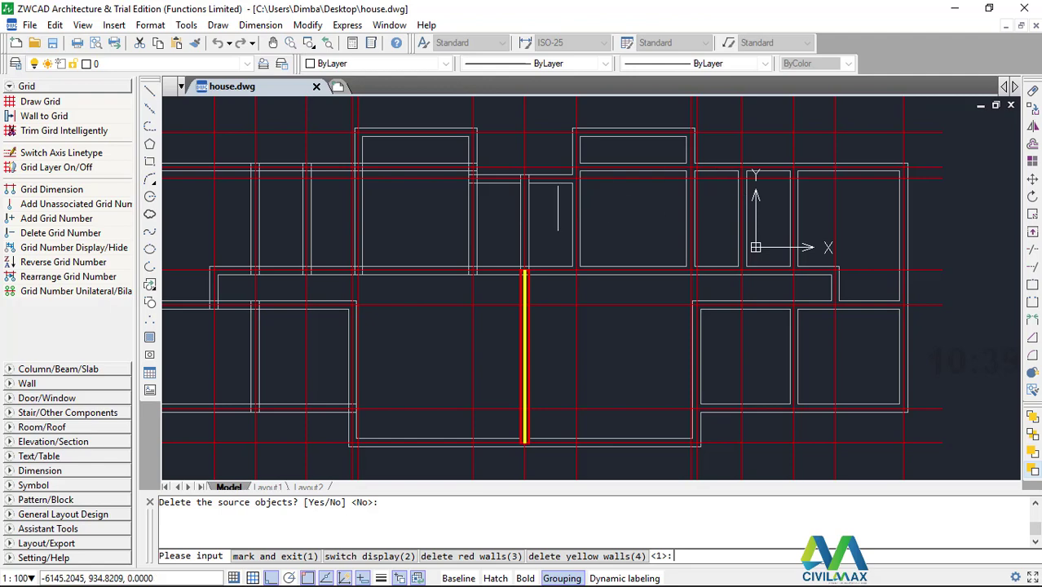
{"action": "scroll", "coordinate": [493, 291], "scroll_direction": "up", "scroll_amount": 2}
{"action": "scroll", "coordinate": [449, 294], "scroll_direction": "down", "scroll_amount": 3}
{"action": "scroll", "coordinate": [481, 262], "scroll_direction": "up", "scroll_amount": 2}
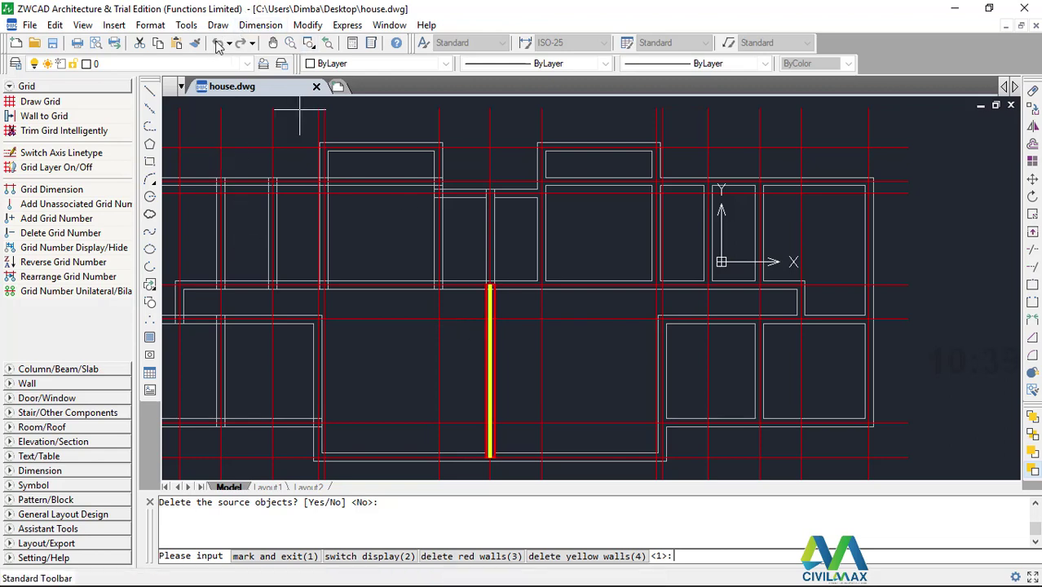
Answer the overlapping-wall prompt with option 1, mark and exit, and undo the mirroring of the plan
{"action": "type", "text": "1"}
{"action": "key", "text": "Return"}
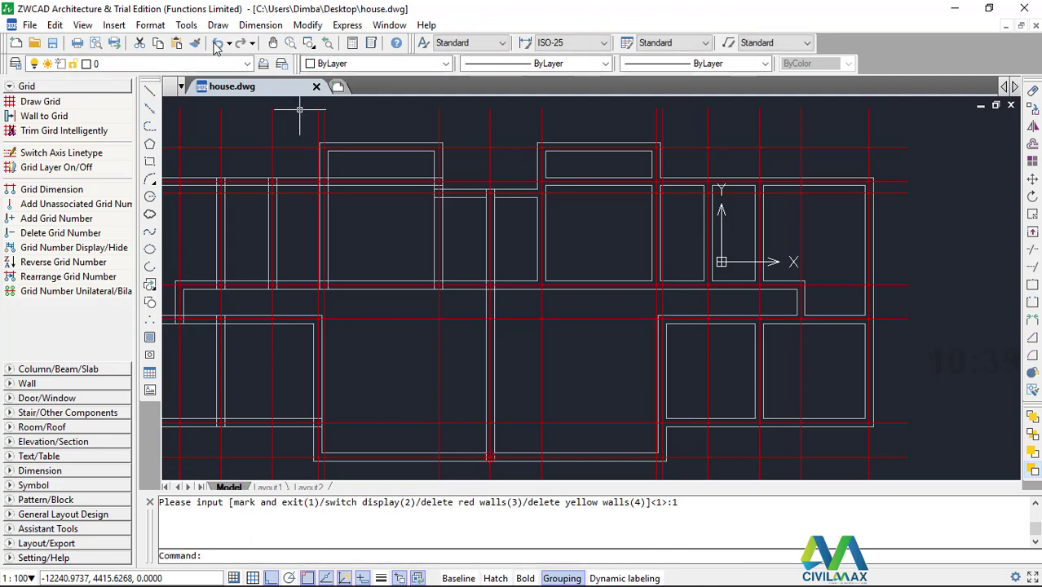
{"action": "left_click", "coordinate": [217, 44]}
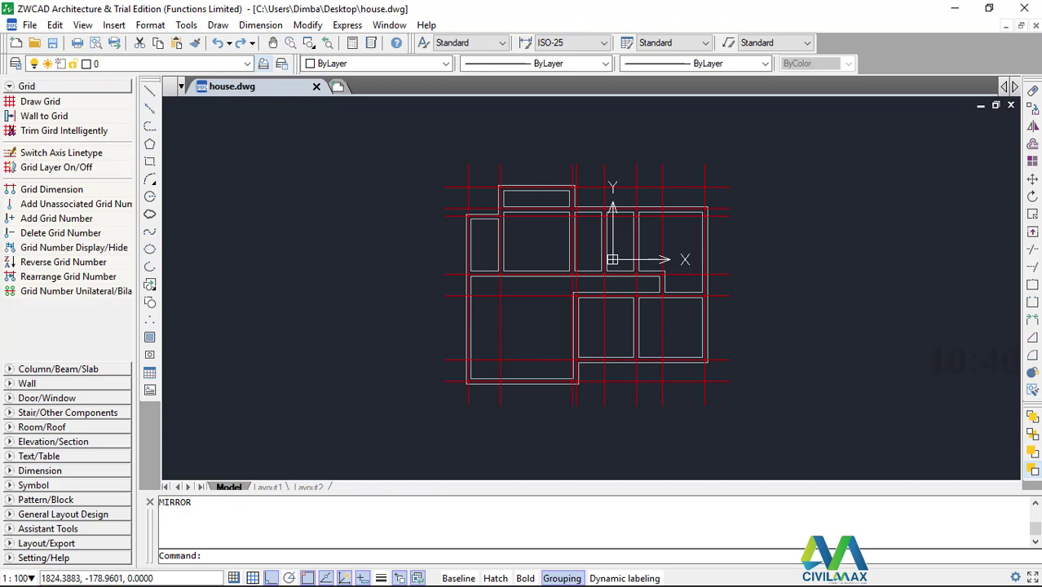
{"action": "scroll", "coordinate": [583, 285], "scroll_direction": "up", "scroll_amount": 1}
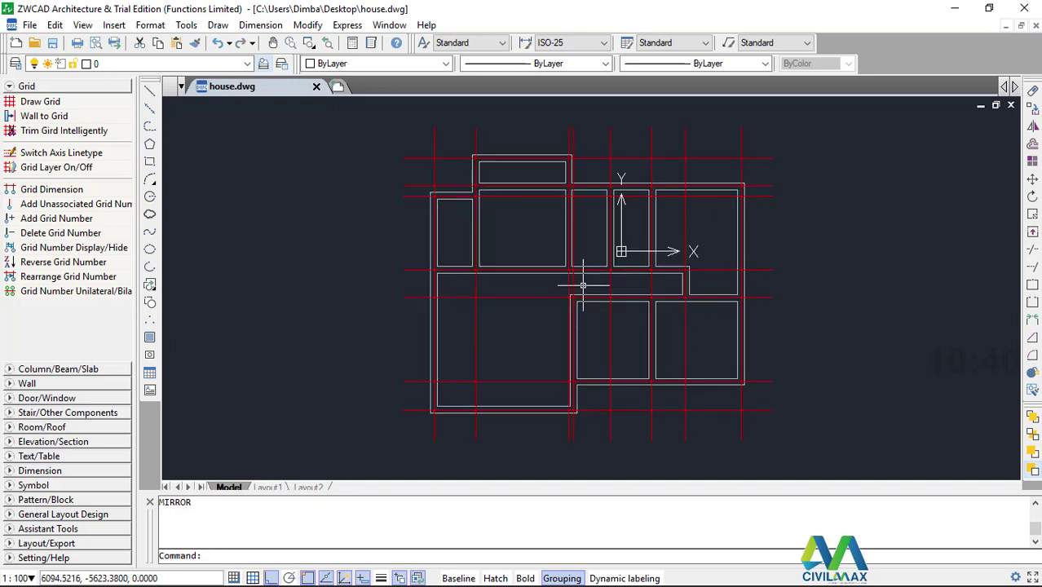
{"action": "scroll", "coordinate": [583, 286], "scroll_direction": "down", "scroll_amount": 1}
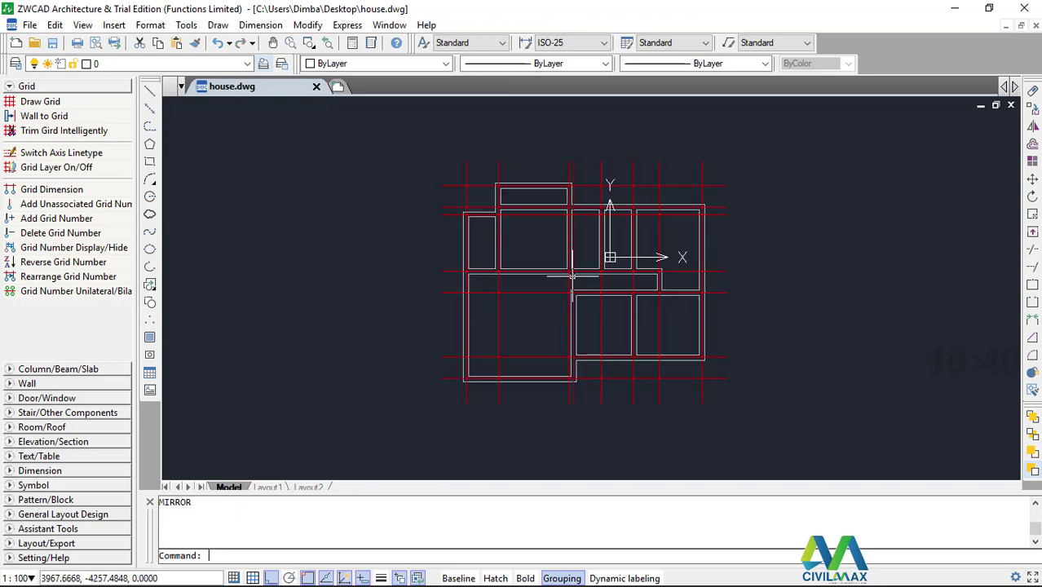
{"action": "left_click", "coordinate": [754, 155]}
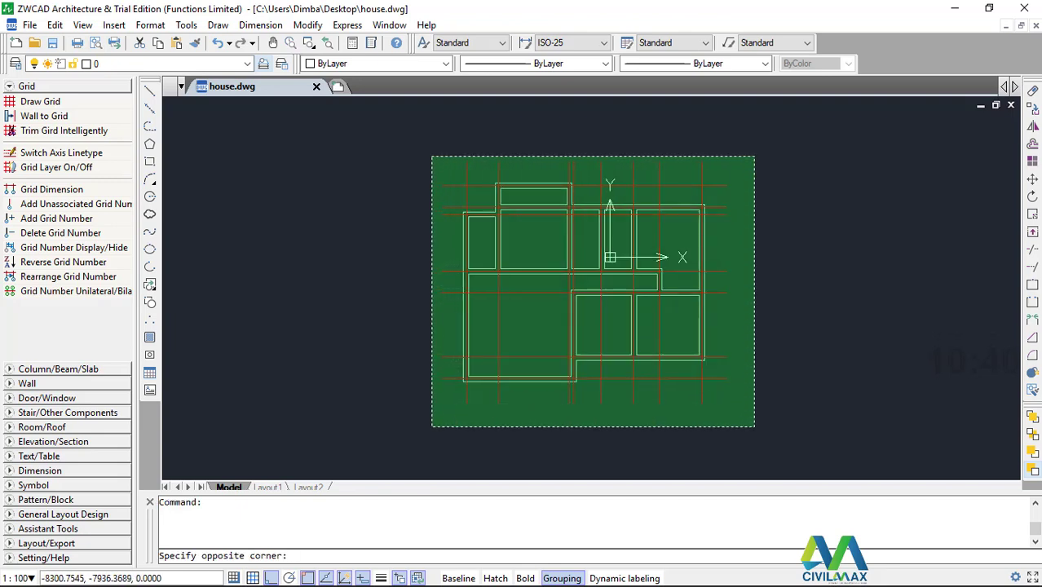
{"action": "left_click", "coordinate": [432, 426]}
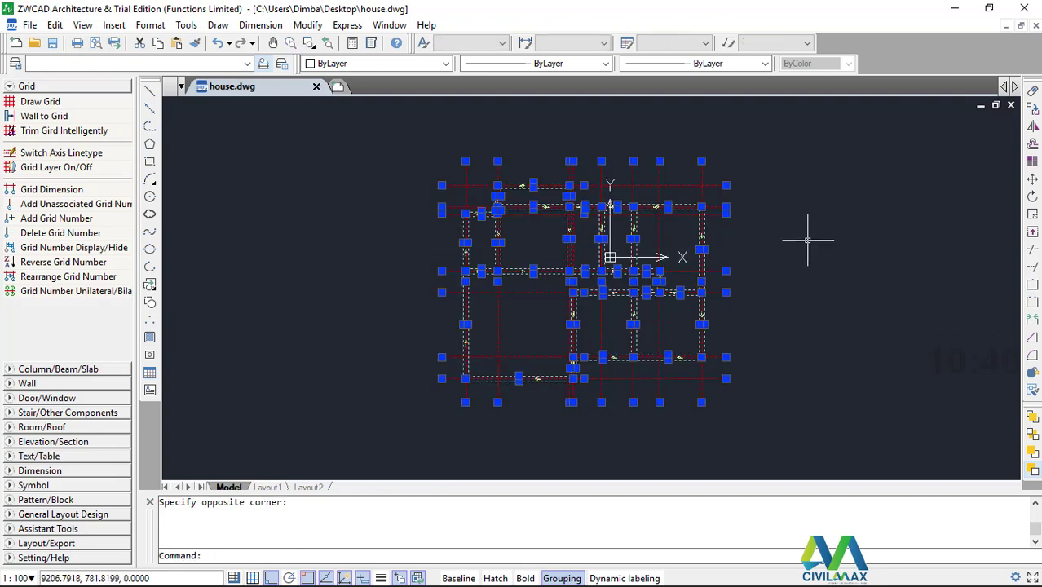
{"action": "key", "text": "Escape"}
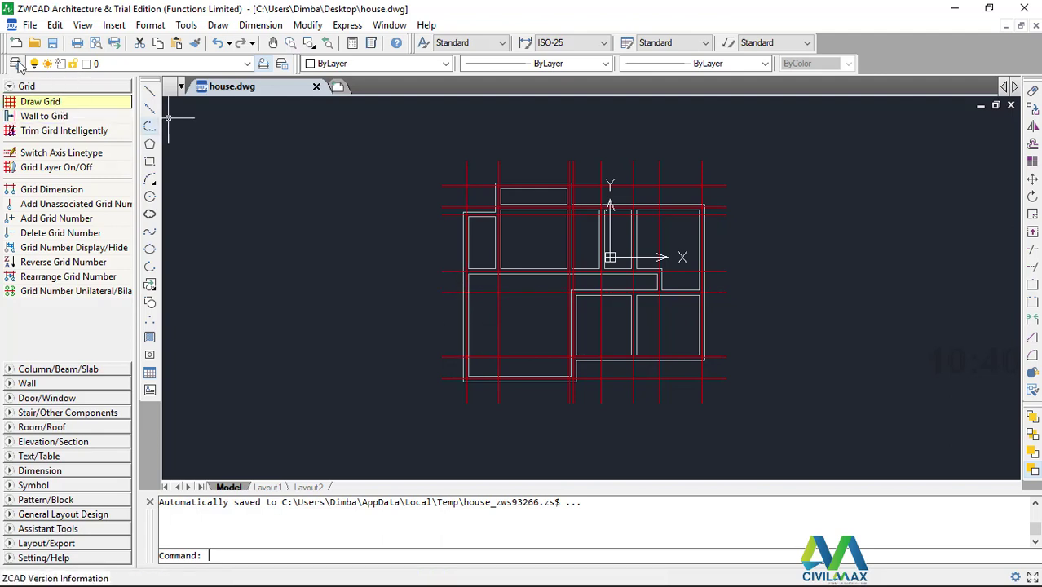
Collapse the Grid command group and look for the Line drawing command
{"action": "left_click", "coordinate": [65, 85]}
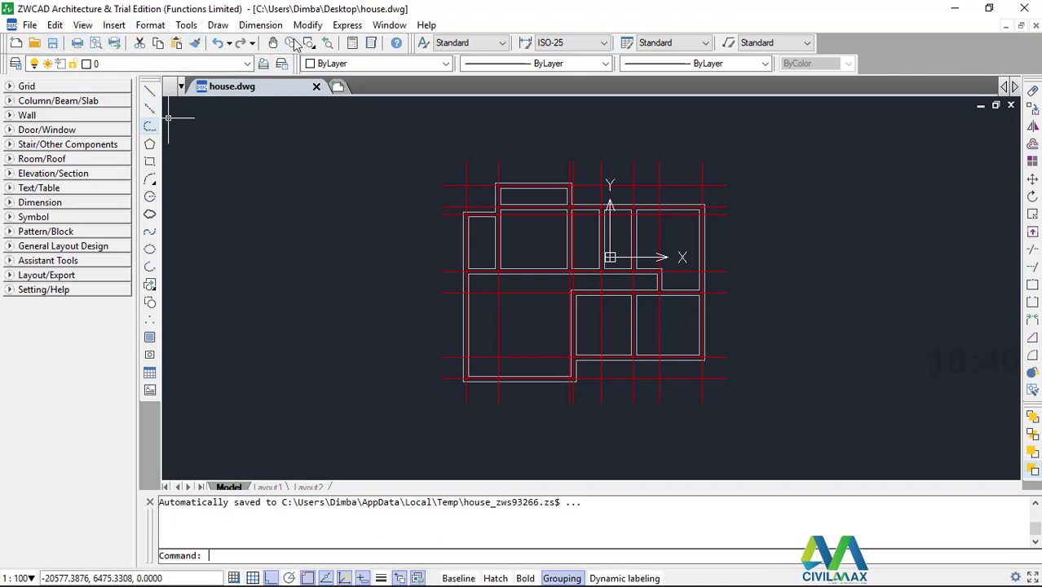
{"action": "left_click", "coordinate": [186, 26]}
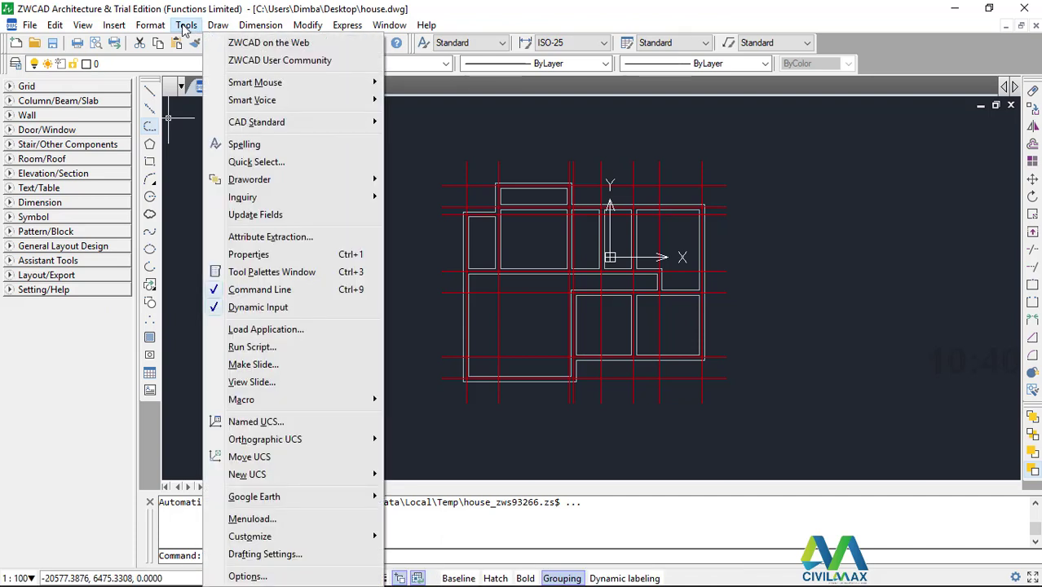
{"action": "mouse_move", "coordinate": [216, 27]}
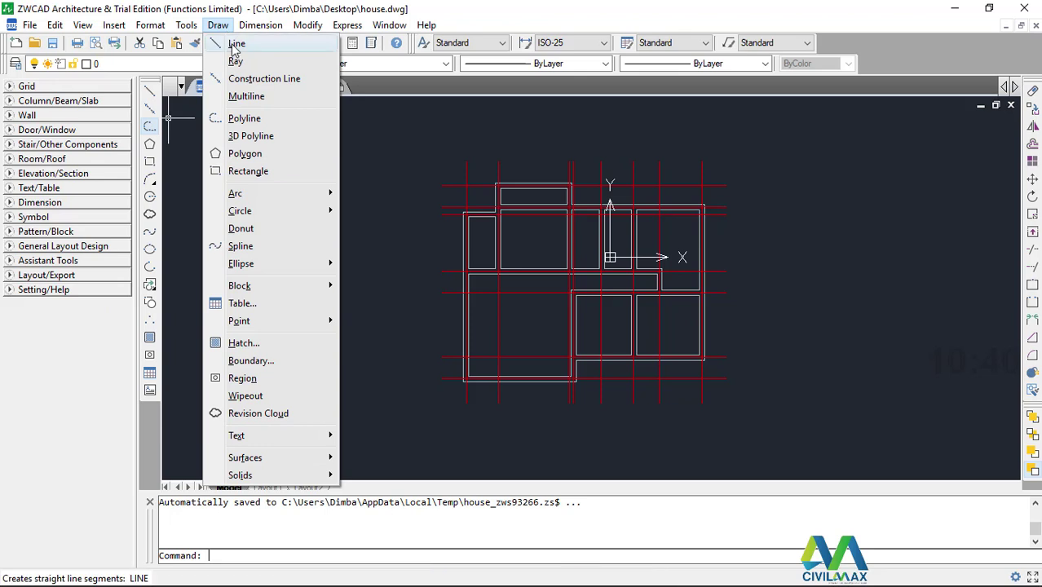
Draw a horizontal line 2200 long outward from the left outer wall's outer face, starting at the grid line of the middle horizontal wall
{"action": "left_click", "coordinate": [255, 560]}
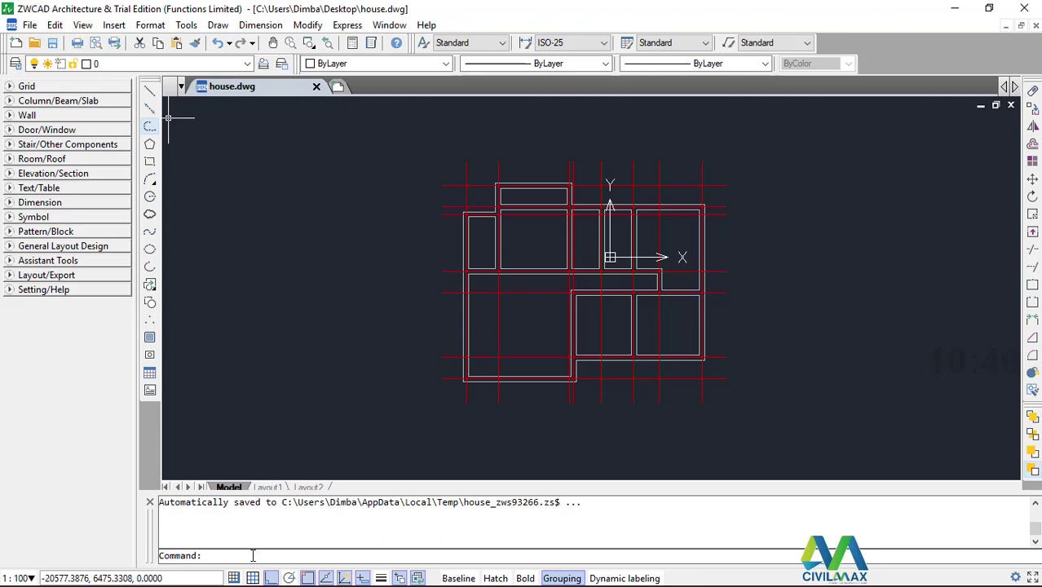
{"action": "type", "text": "l"}
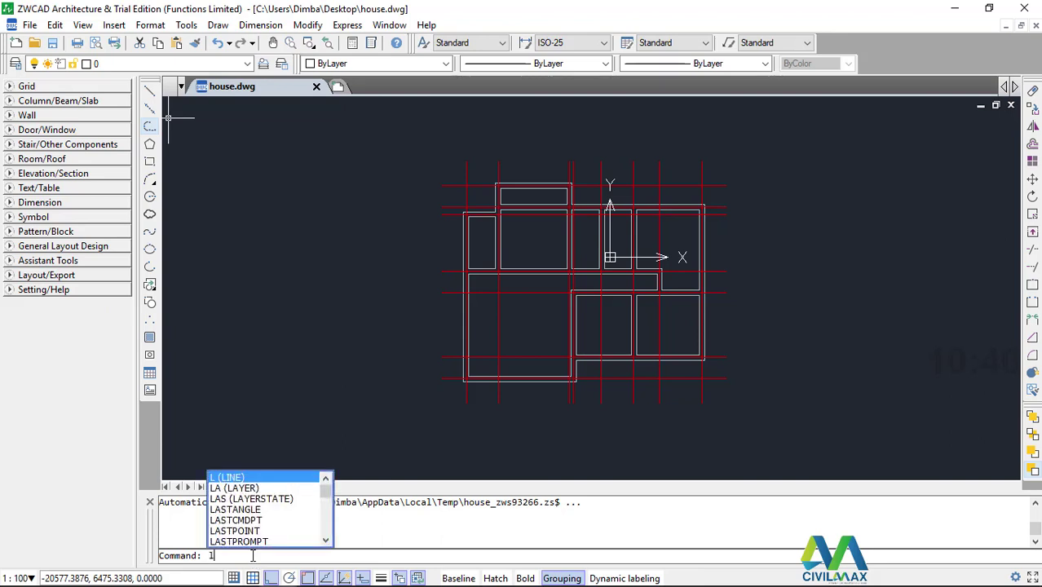
{"action": "key", "text": "Return"}
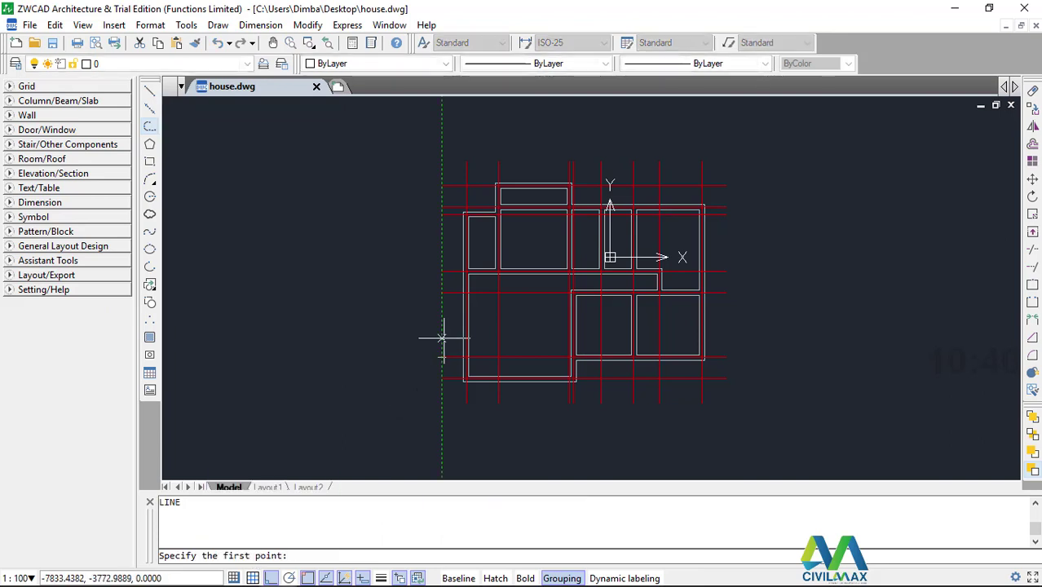
{"action": "scroll", "coordinate": [469, 277], "scroll_direction": "up", "scroll_amount": 5}
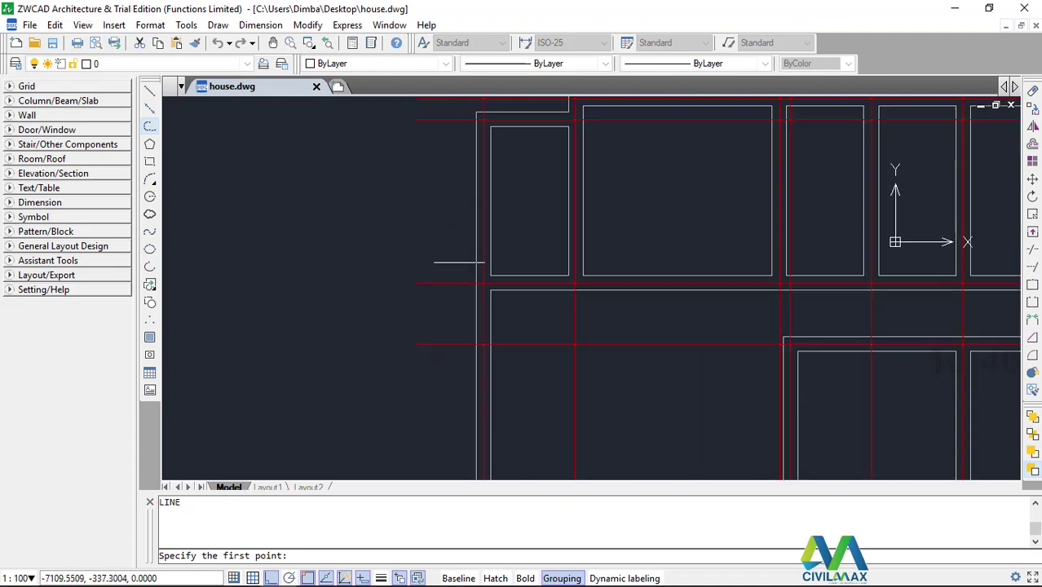
{"action": "scroll", "coordinate": [485, 289], "scroll_direction": "up", "scroll_amount": 3}
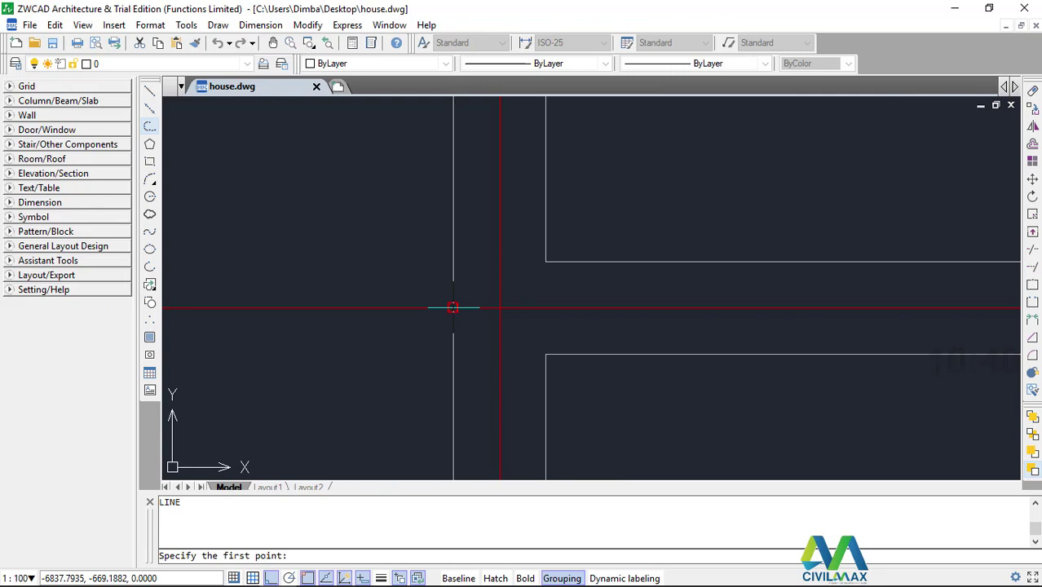
{"action": "left_click", "coordinate": [452, 307]}
{"action": "scroll", "coordinate": [457, 298], "scroll_direction": "down", "scroll_amount": 3}
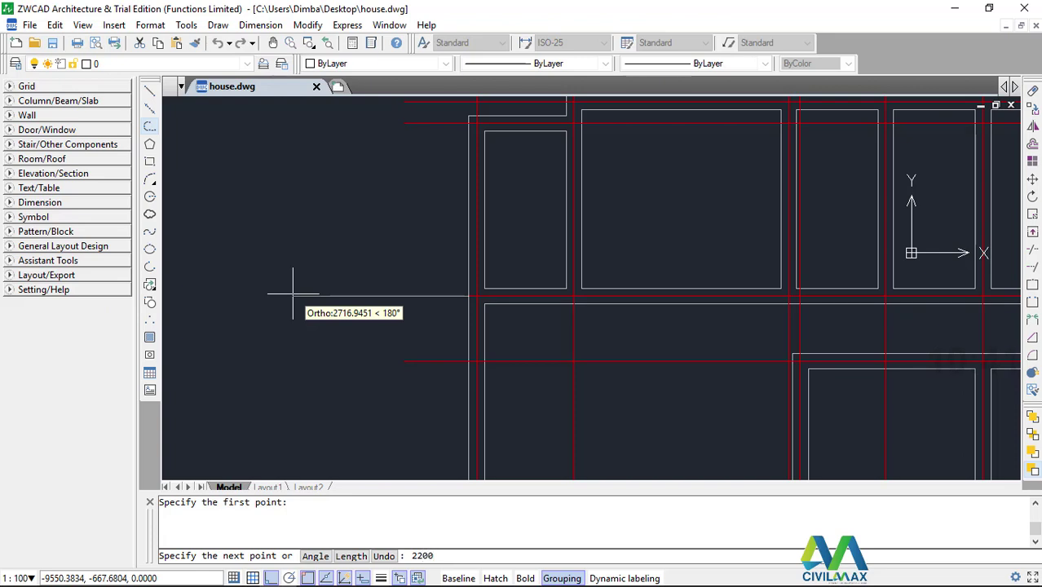
{"action": "key", "text": "Return"}
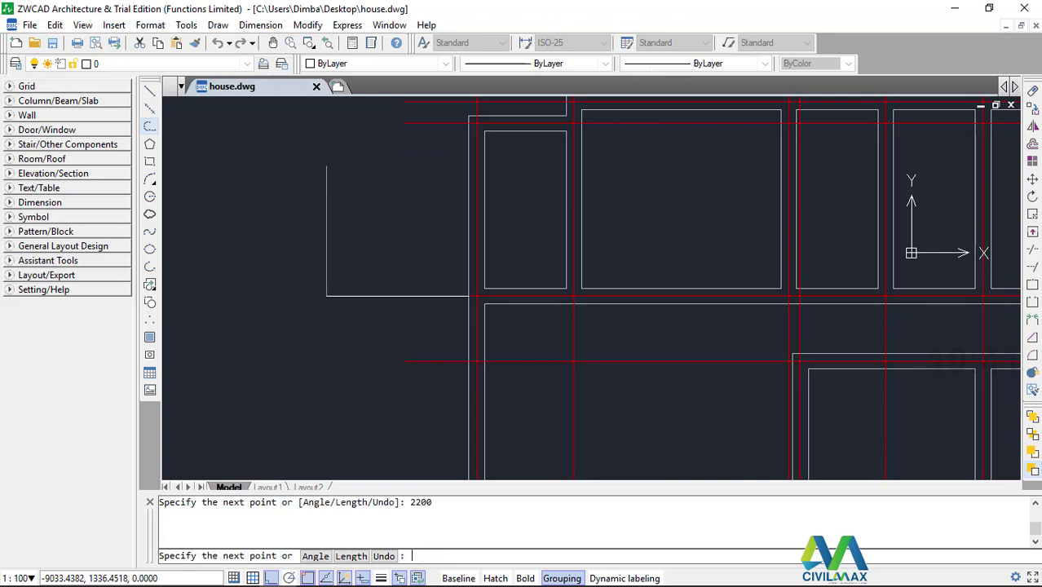
{"action": "right_click", "coordinate": [360, 172]}
{"action": "left_click", "coordinate": [389, 183]}
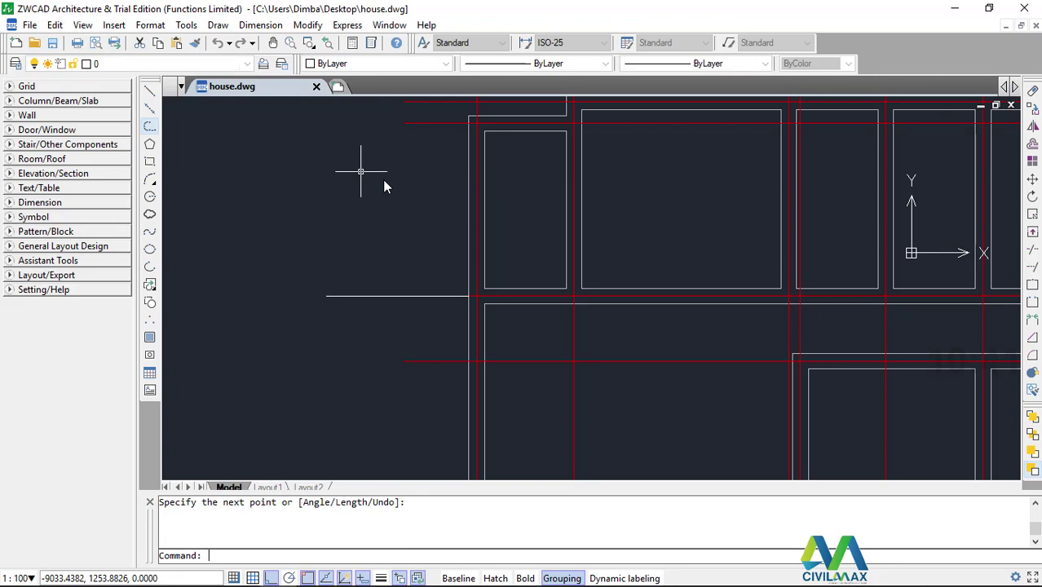
{"action": "scroll", "coordinate": [420, 302], "scroll_direction": "up", "scroll_amount": 1}
{"action": "scroll", "coordinate": [400, 293], "scroll_direction": "down", "scroll_amount": 1}
{"action": "scroll", "coordinate": [400, 288], "scroll_direction": "up", "scroll_amount": 2}
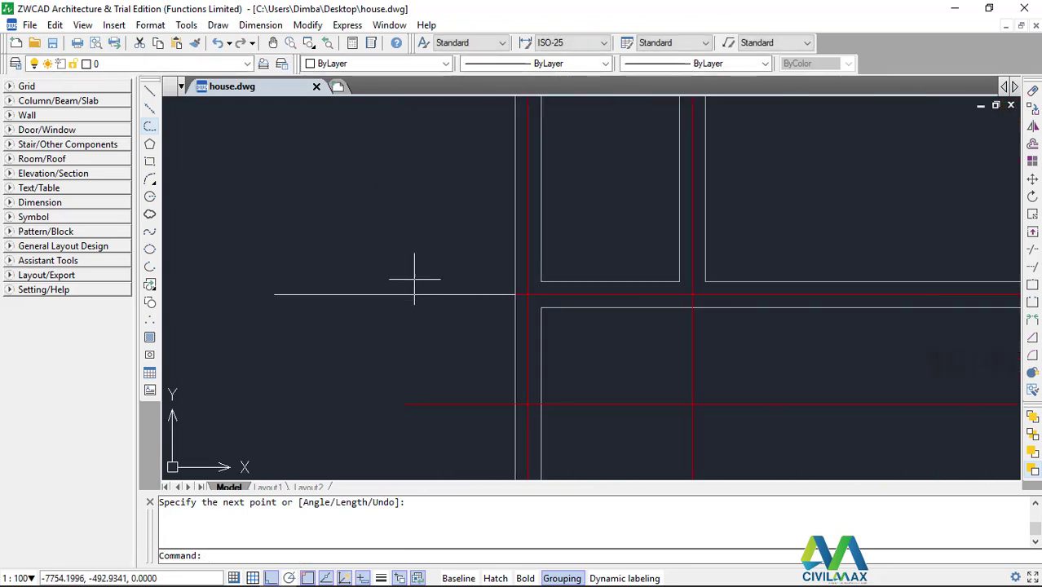
{"action": "left_click", "coordinate": [428, 243]}
{"action": "left_click", "coordinate": [369, 339]}
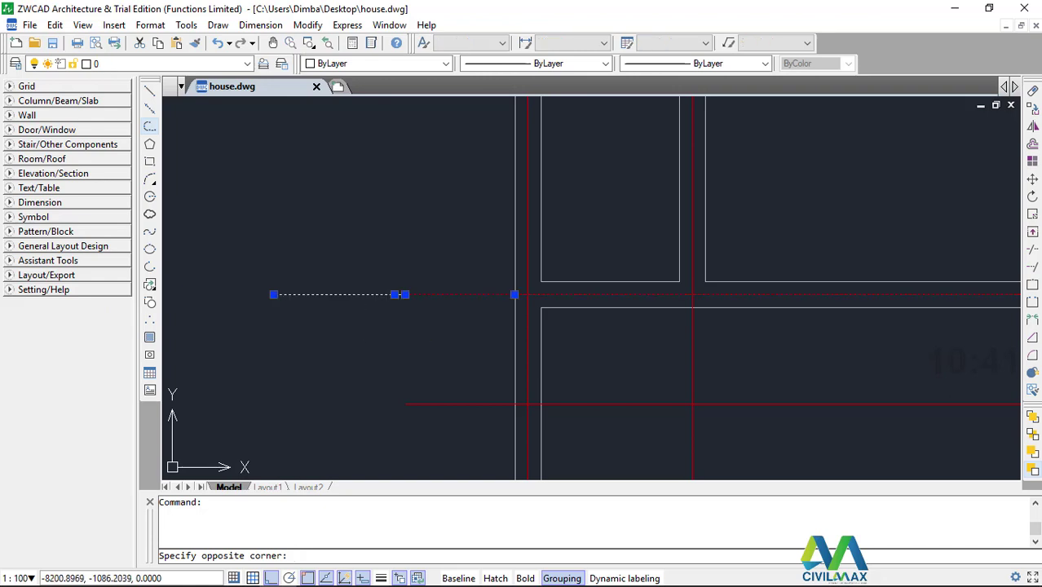
{"action": "right_click", "coordinate": [367, 181]}
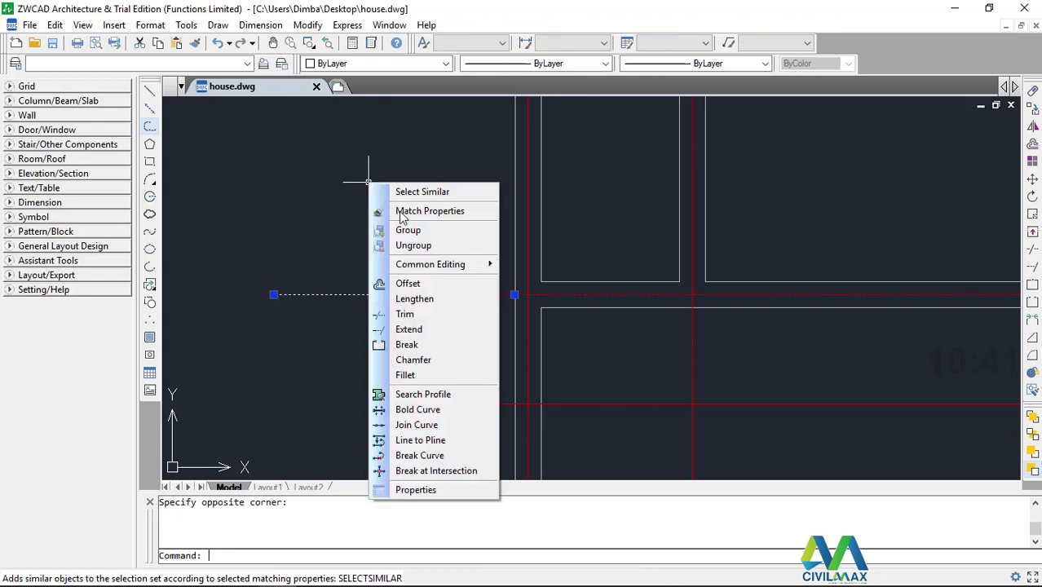
{"action": "left_click", "coordinate": [382, 141]}
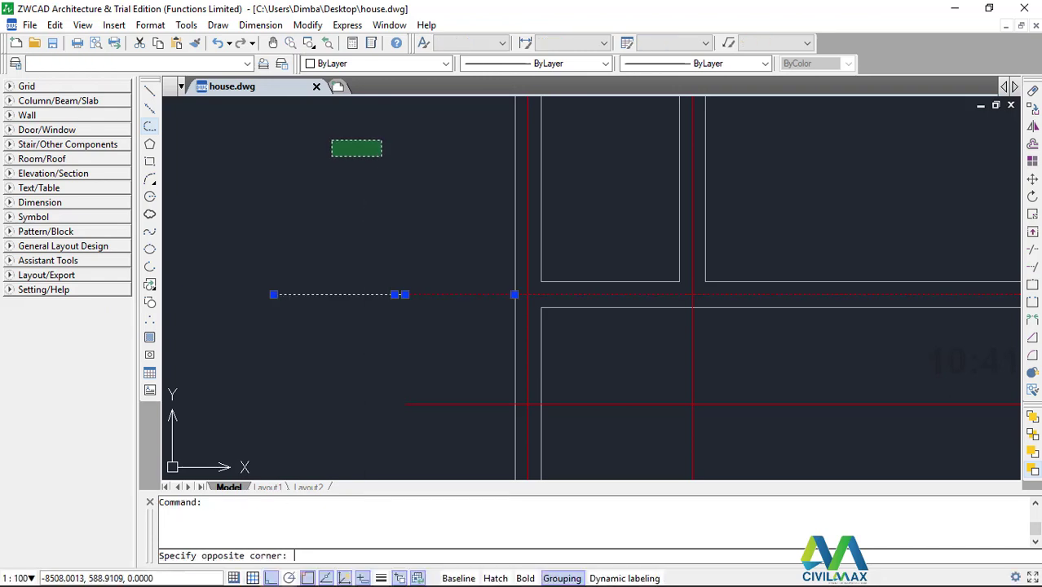
{"action": "left_click", "coordinate": [331, 155]}
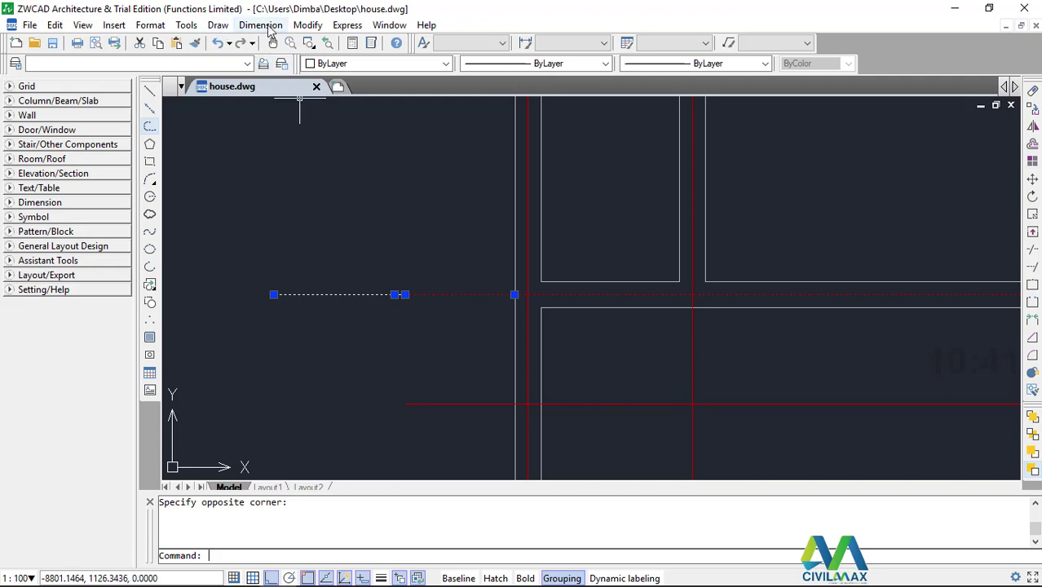
{"action": "left_click", "coordinate": [303, 25]}
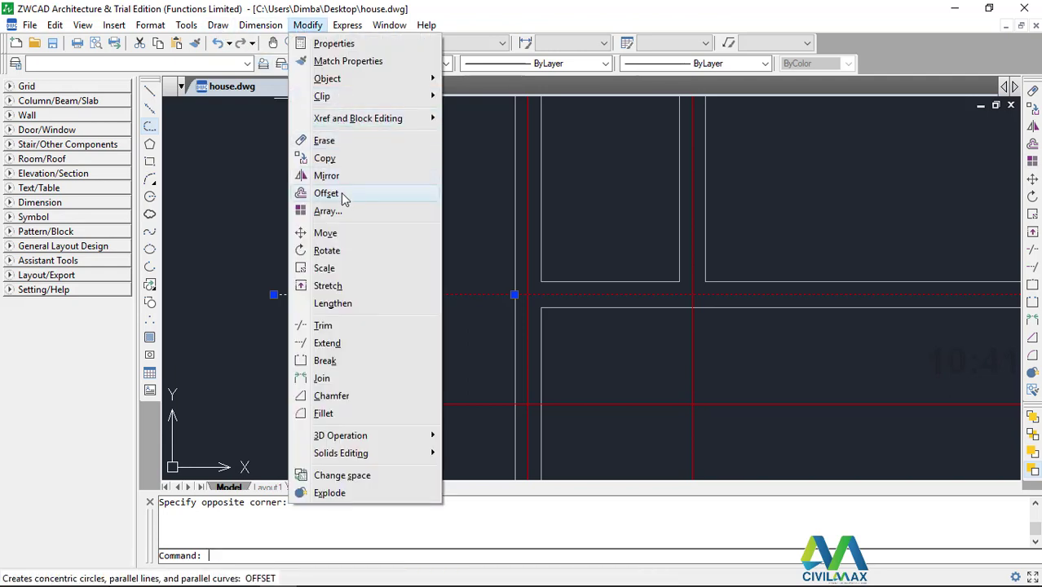
{"action": "left_click", "coordinate": [326, 159]}
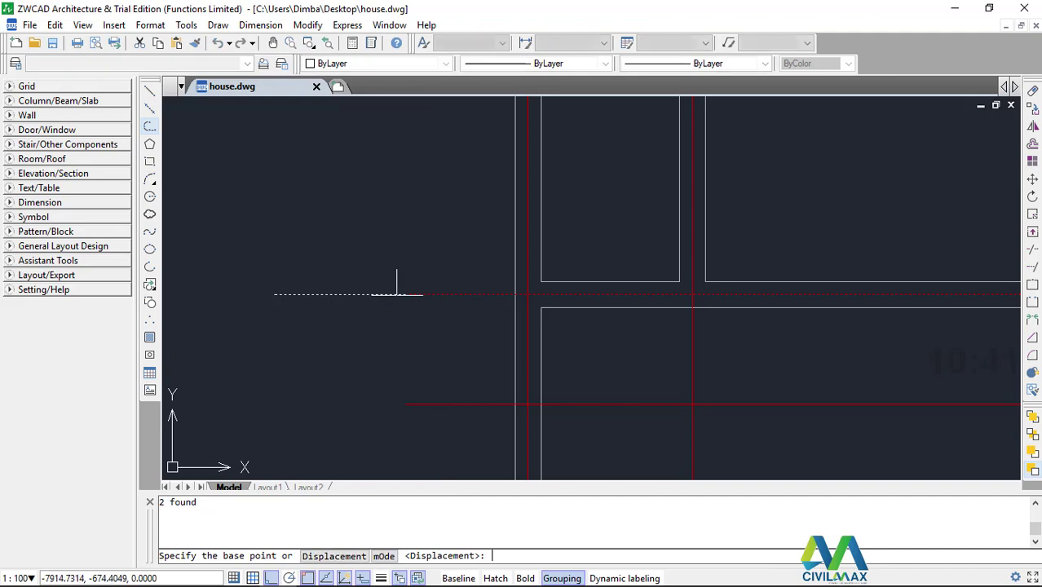
{"action": "left_click", "coordinate": [394, 294]}
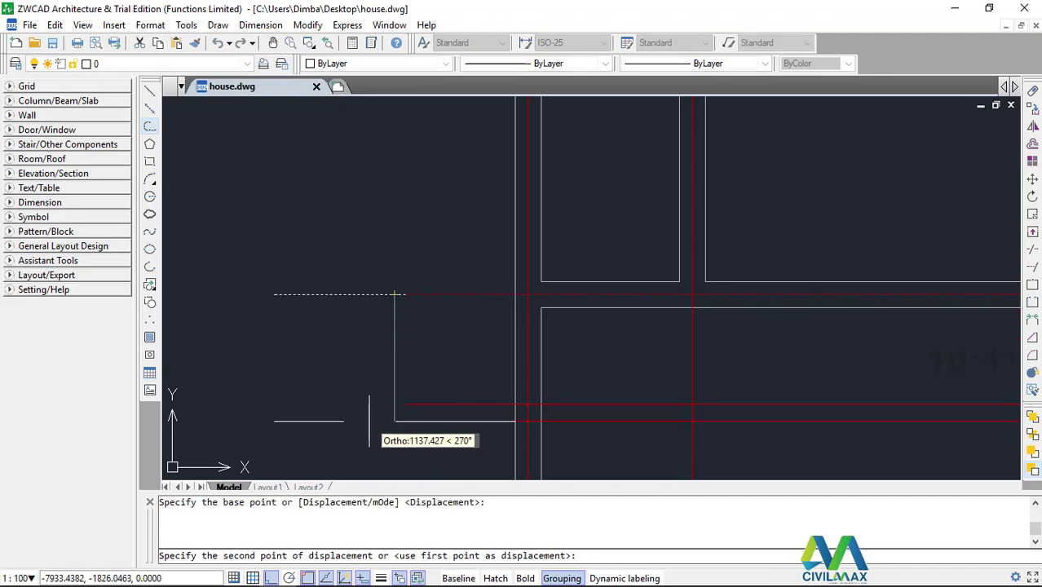
{"action": "key", "text": "Escape"}
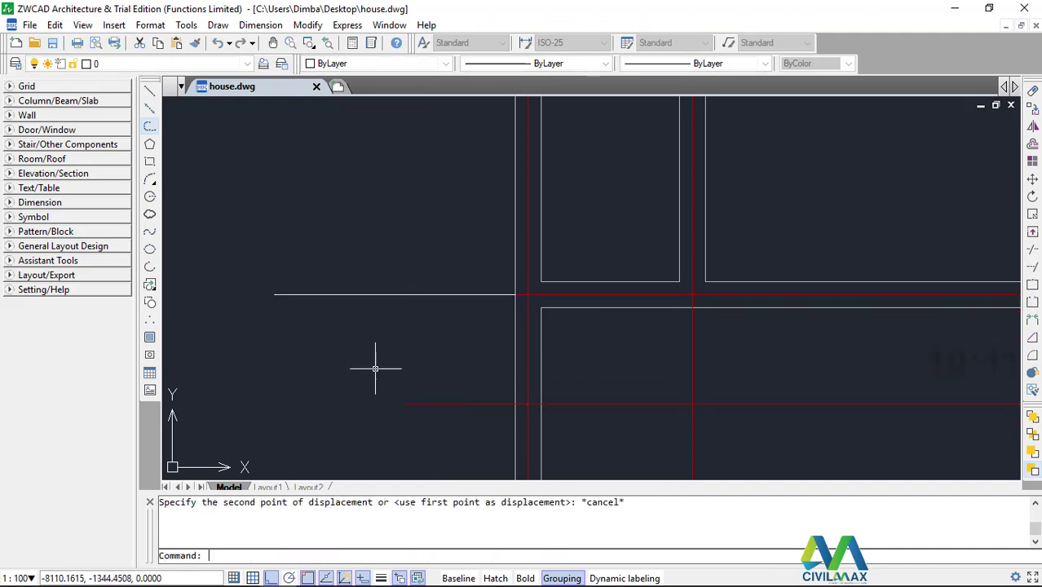
Copy the 2200 line off the left outer wall 1000 downward, using its outer endpoint as the base point
{"action": "left_click", "coordinate": [321, 255]}
{"action": "left_click", "coordinate": [286, 337]}
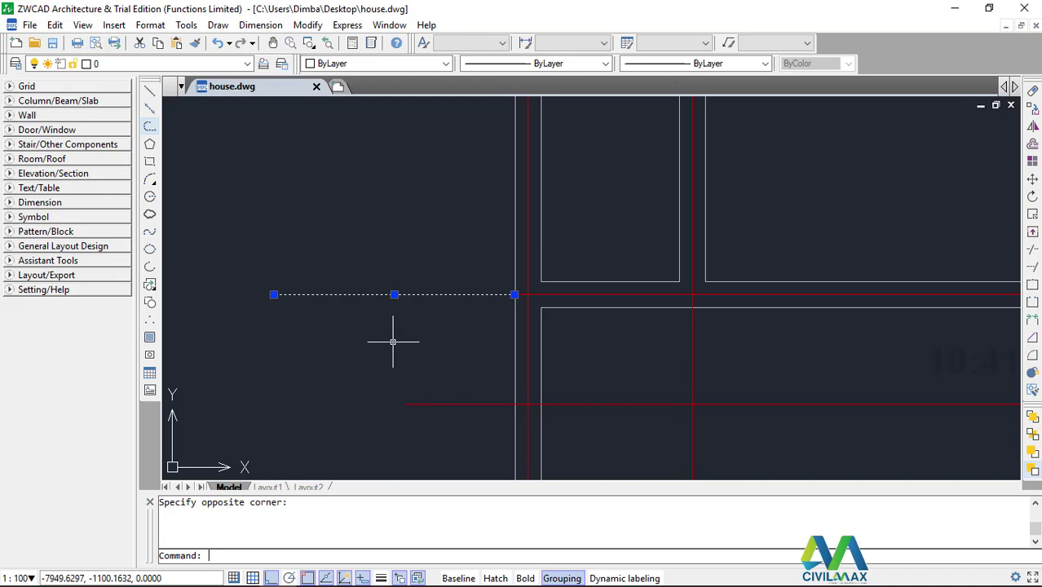
{"action": "scroll", "coordinate": [427, 321], "scroll_direction": "down", "scroll_amount": 3}
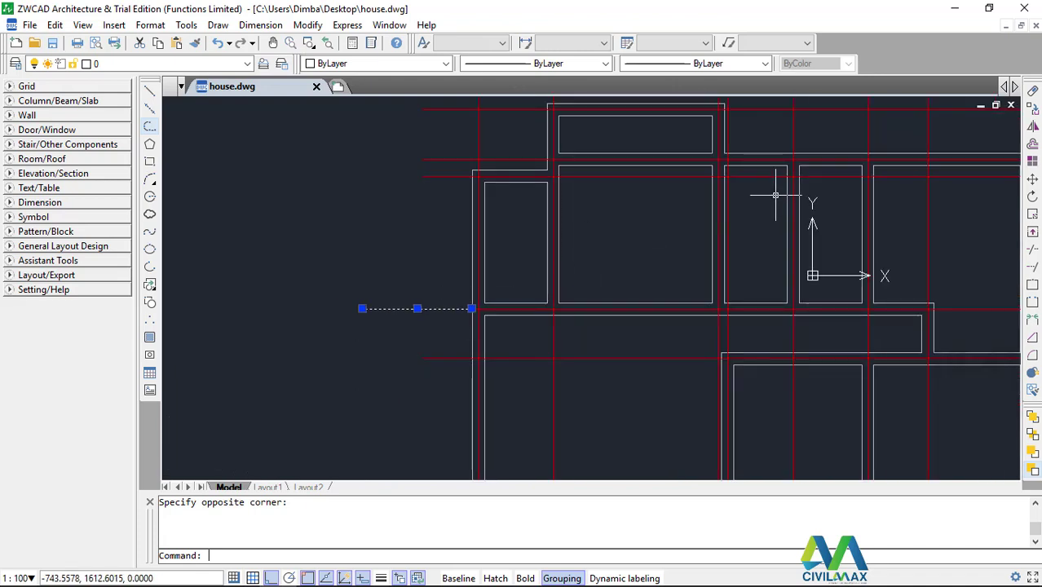
{"action": "scroll", "coordinate": [551, 226], "scroll_direction": "down", "scroll_amount": 1}
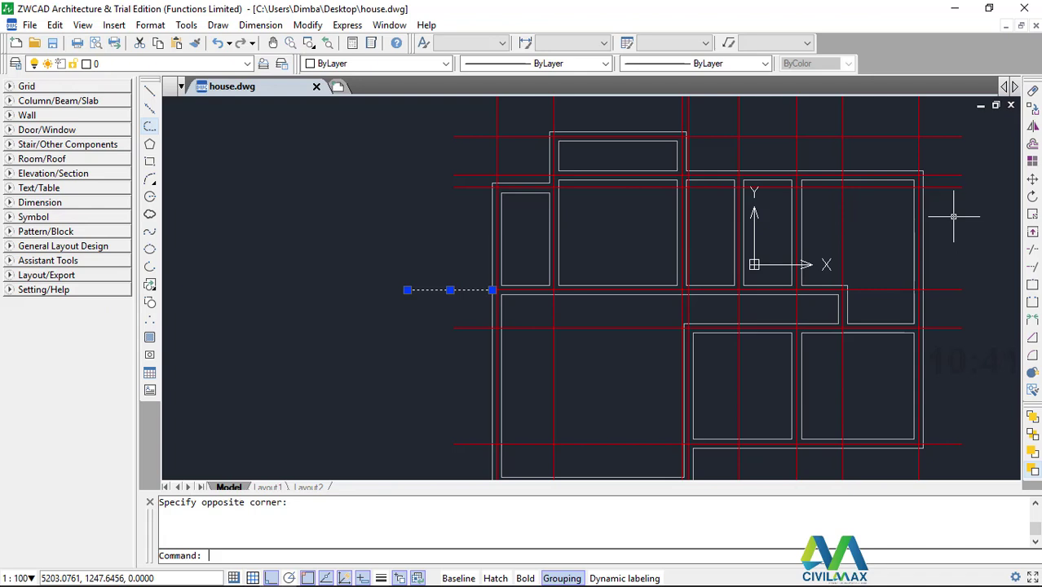
{"action": "scroll", "coordinate": [437, 291], "scroll_direction": "up", "scroll_amount": 1}
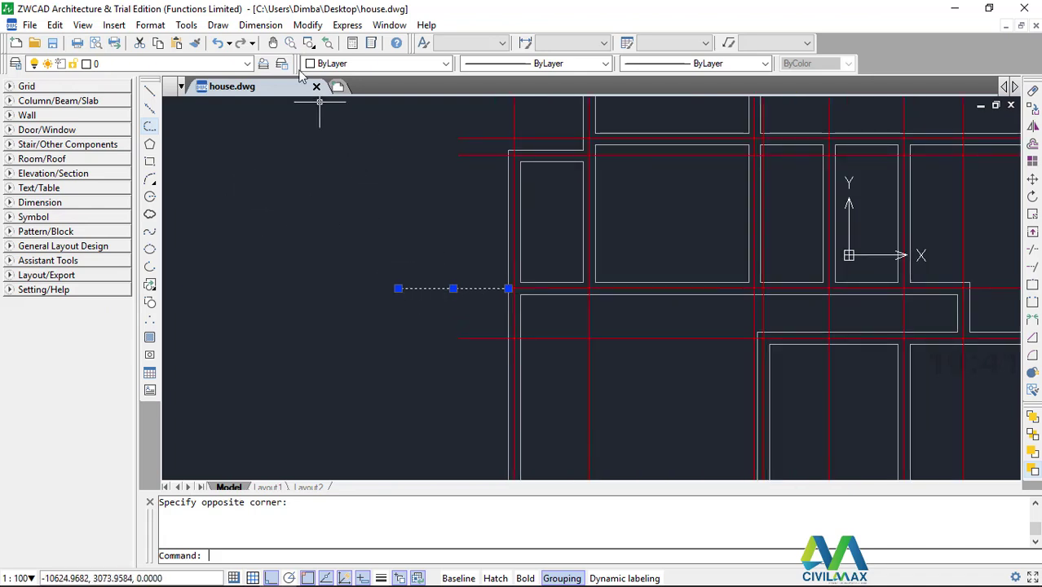
{"action": "left_click", "coordinate": [307, 25]}
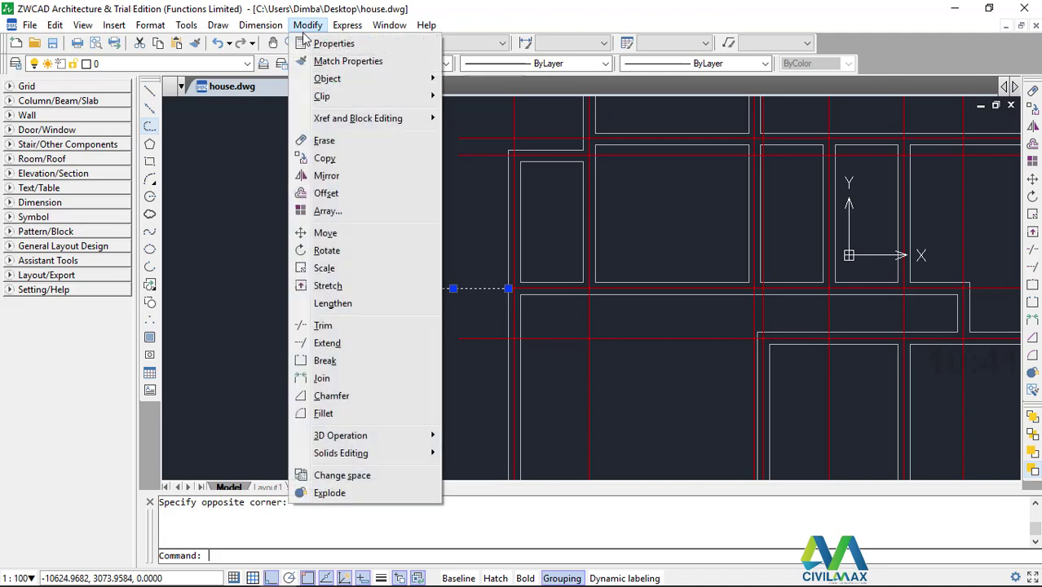
{"action": "left_click", "coordinate": [326, 158]}
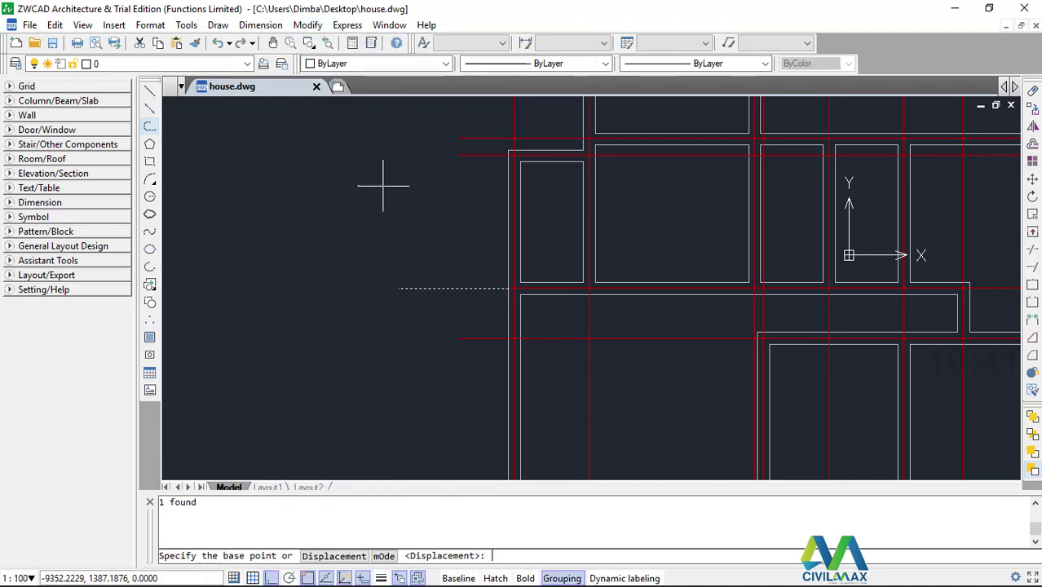
{"action": "left_click", "coordinate": [397, 288]}
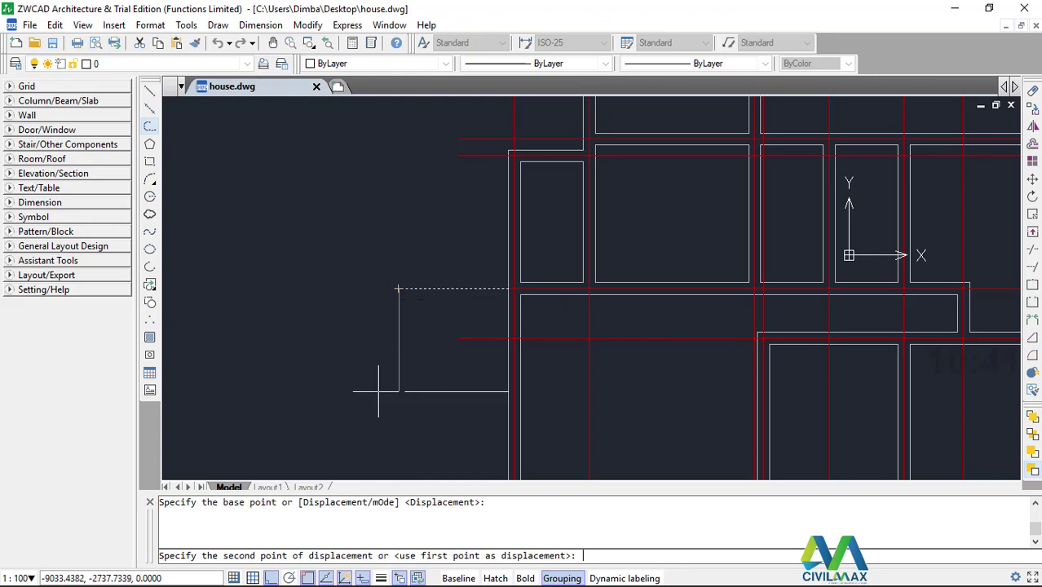
{"action": "type", "text": "1000"}
{"action": "key", "text": "Return"}
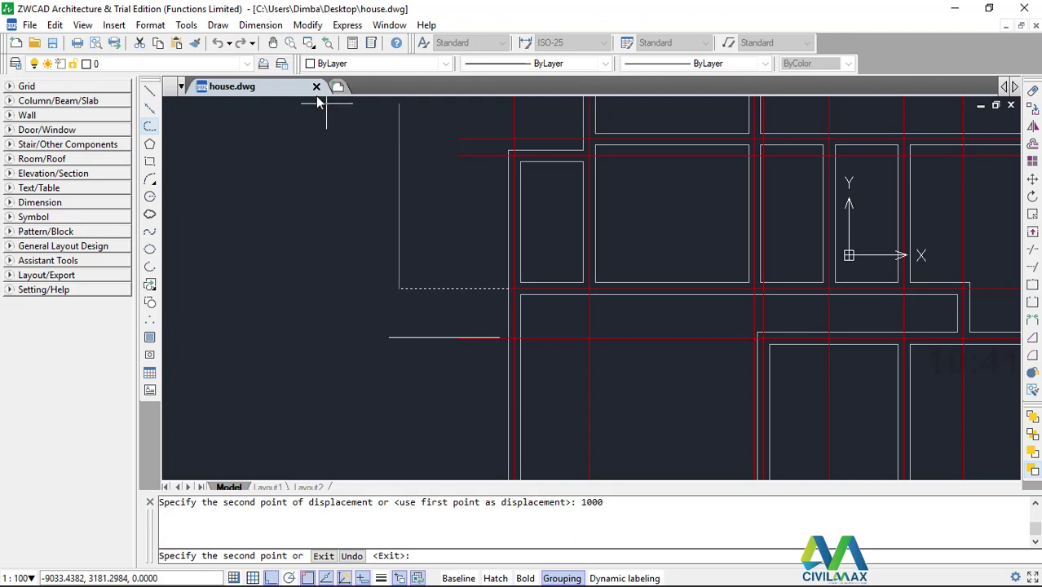
{"action": "right_click", "coordinate": [321, 170]}
{"action": "left_click", "coordinate": [343, 178]}
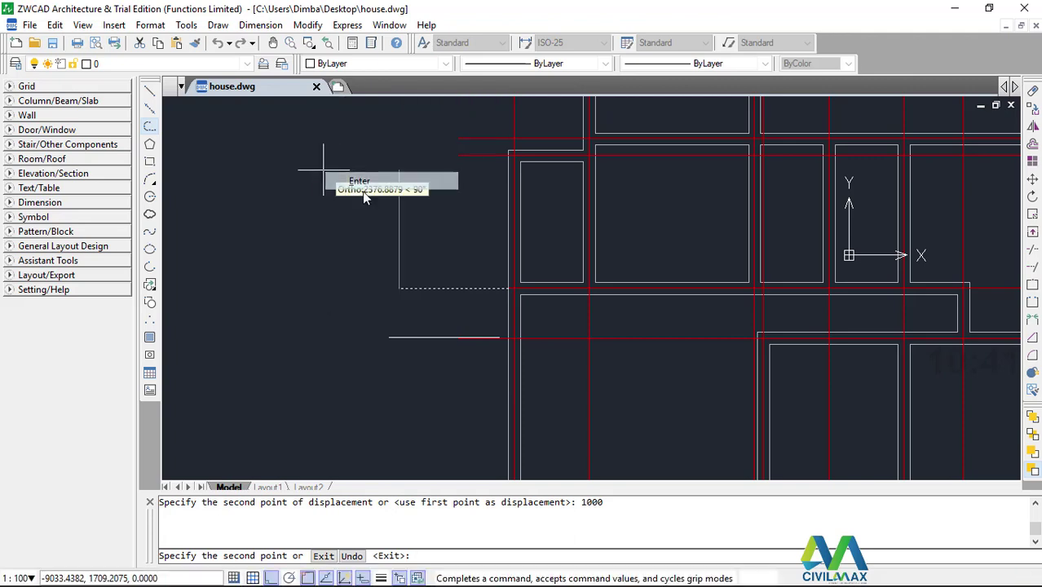
Examine the two horizontal lines off the left outer wall, up close and against the whole plan
{"action": "scroll", "coordinate": [395, 352], "scroll_direction": "down", "scroll_amount": 1}
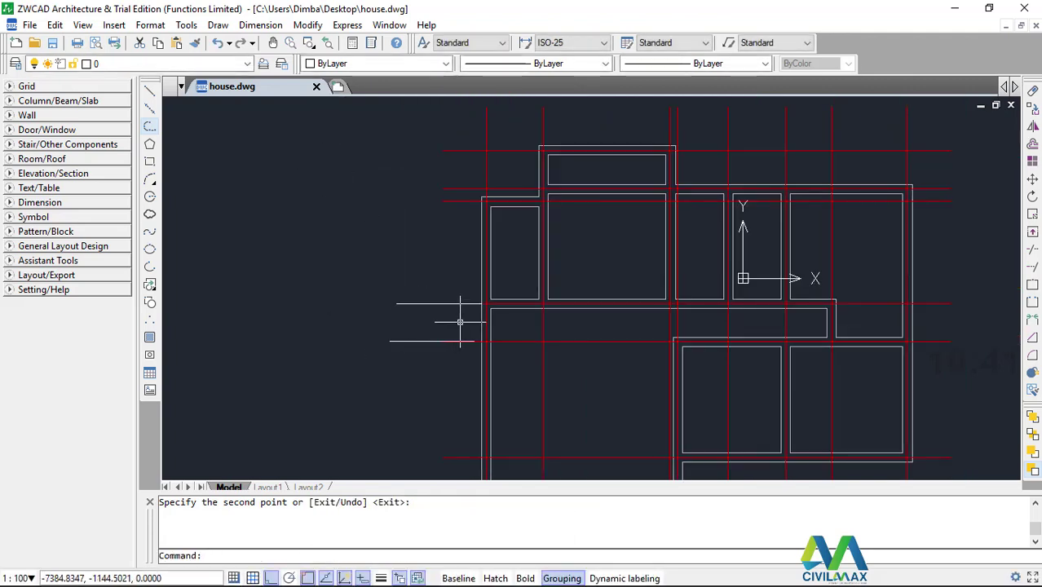
{"action": "scroll", "coordinate": [404, 341], "scroll_direction": "down", "scroll_amount": 1}
{"action": "scroll", "coordinate": [431, 337], "scroll_direction": "down", "scroll_amount": 1}
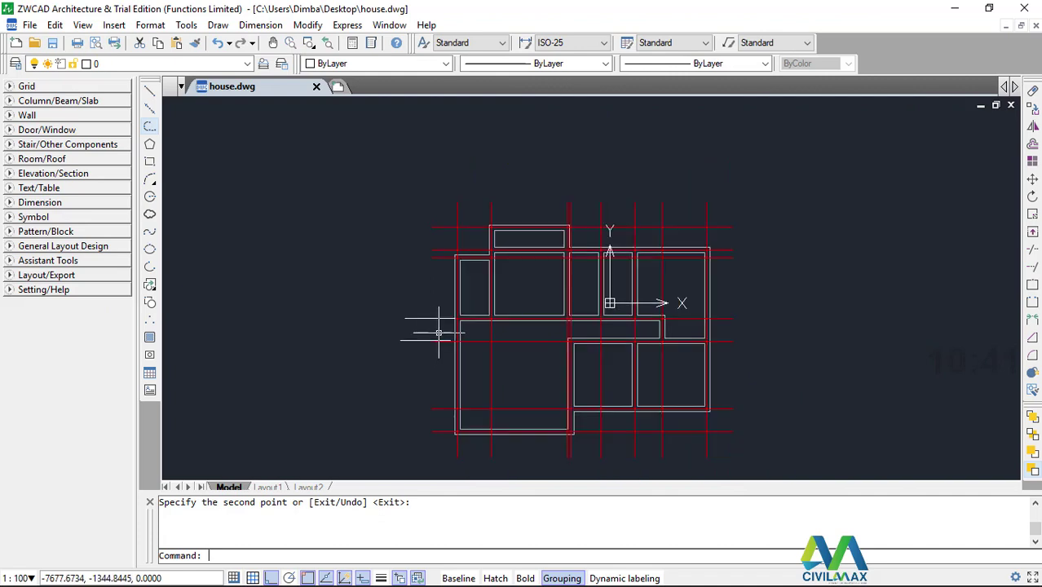
{"action": "scroll", "coordinate": [424, 306], "scroll_direction": "down", "scroll_amount": 1}
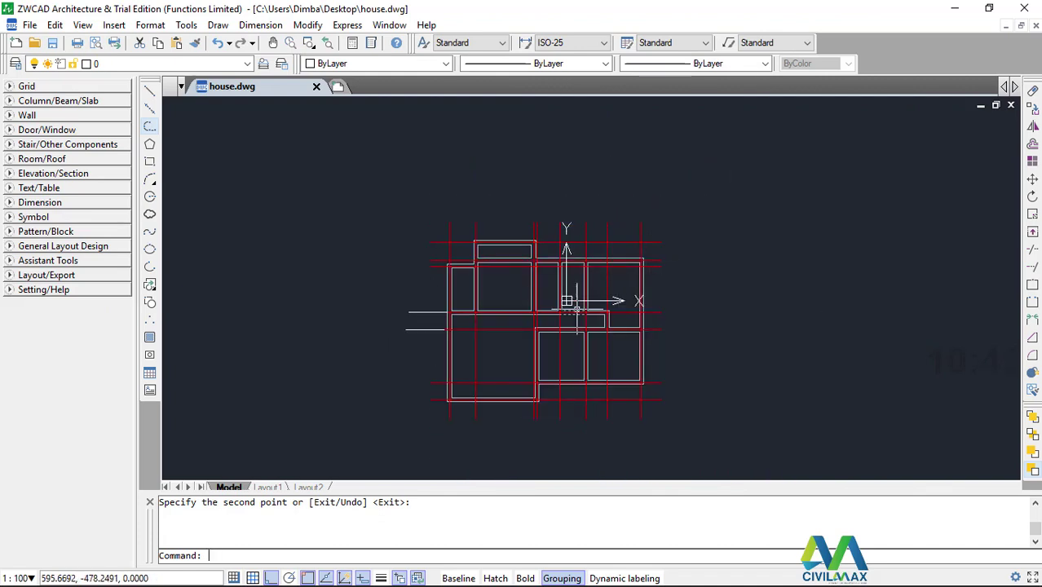
{"action": "scroll", "coordinate": [420, 326], "scroll_direction": "up", "scroll_amount": 1}
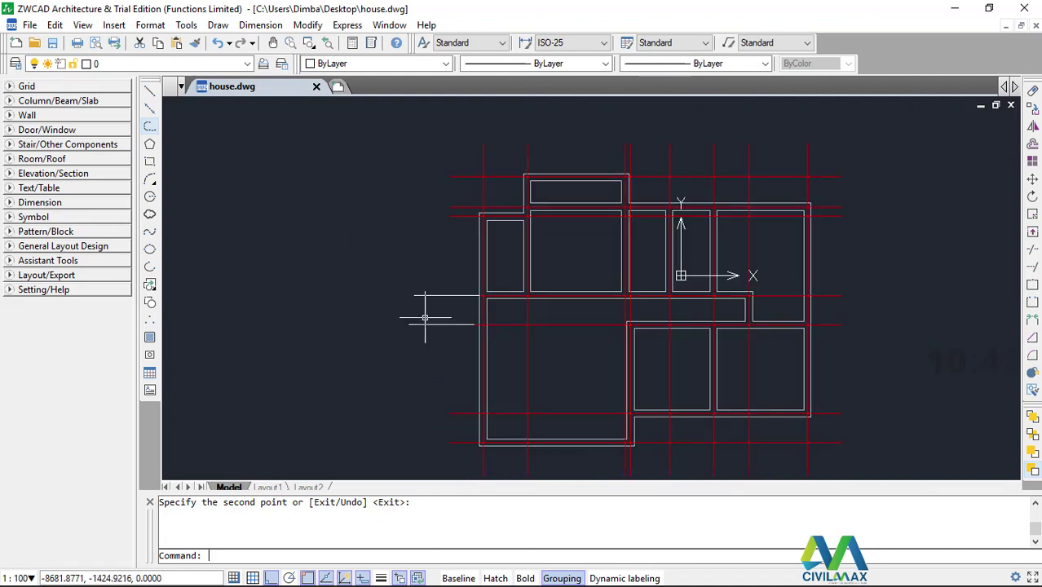
{"action": "scroll", "coordinate": [444, 306], "scroll_direction": "up", "scroll_amount": 1}
{"action": "scroll", "coordinate": [488, 293], "scroll_direction": "up", "scroll_amount": 1}
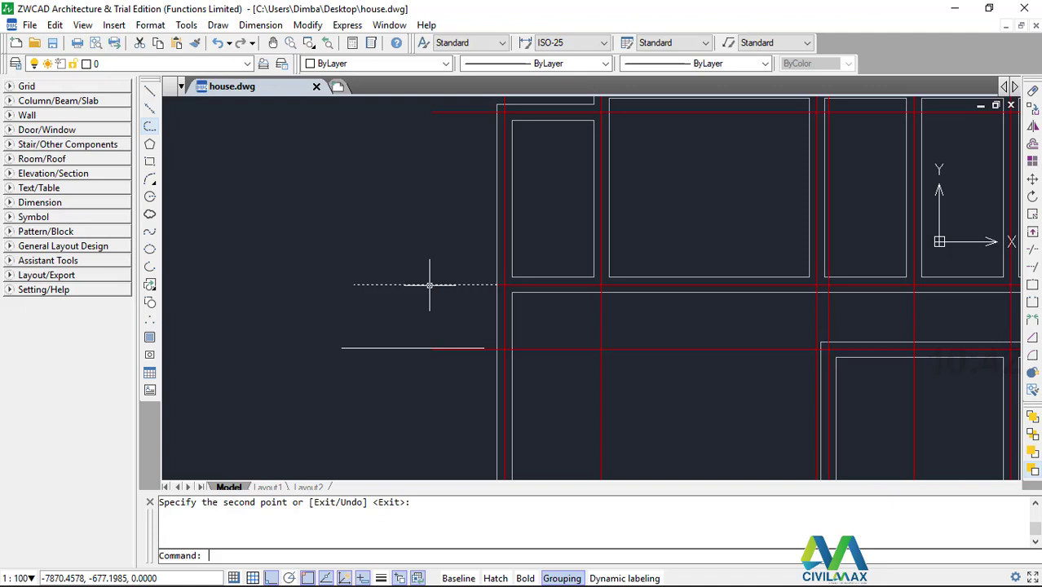
{"action": "scroll", "coordinate": [430, 285], "scroll_direction": "down", "scroll_amount": 4}
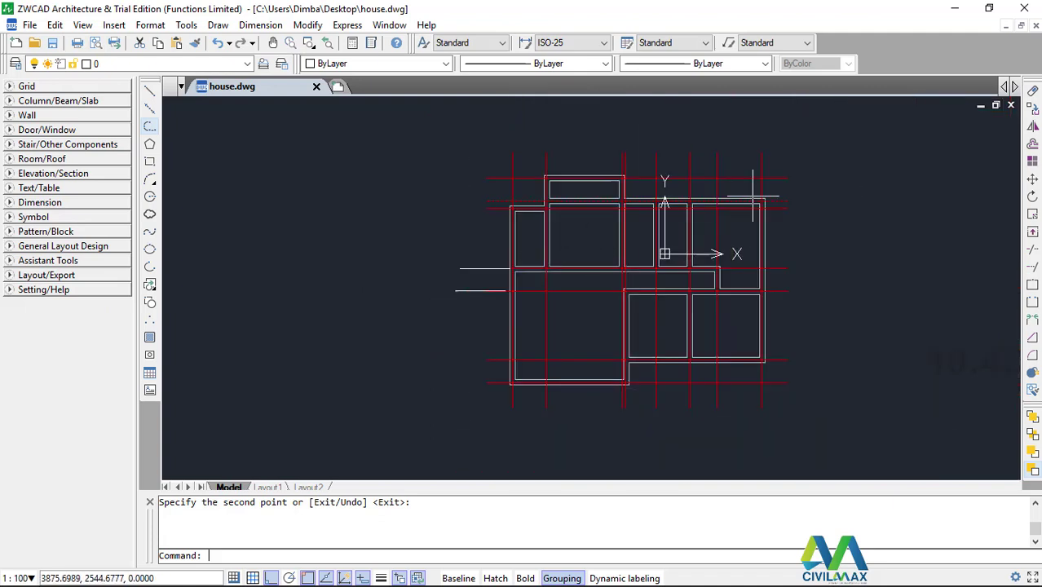
{"action": "left_click", "coordinate": [820, 147]}
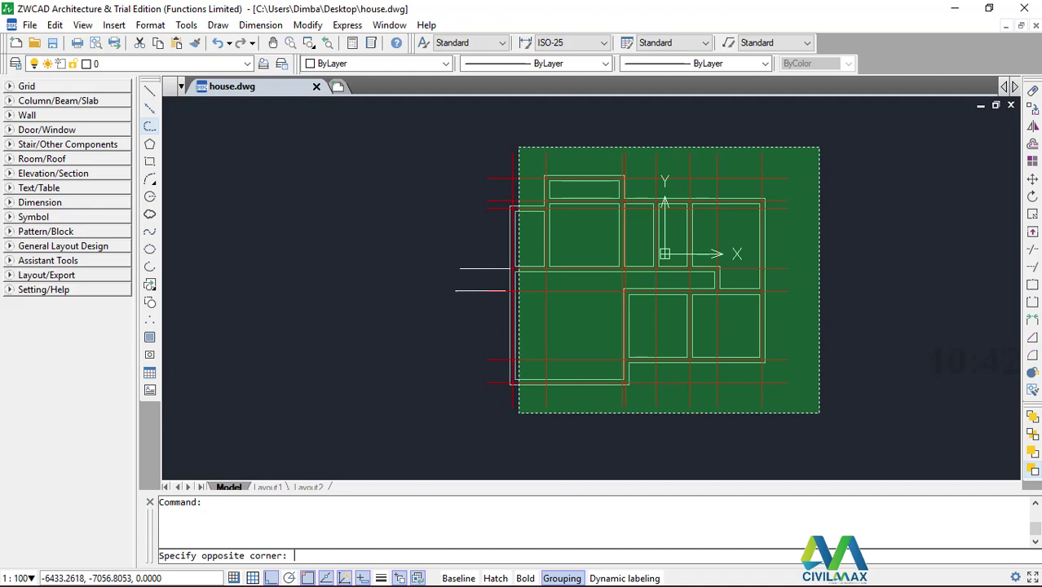
{"action": "left_click", "coordinate": [498, 418]}
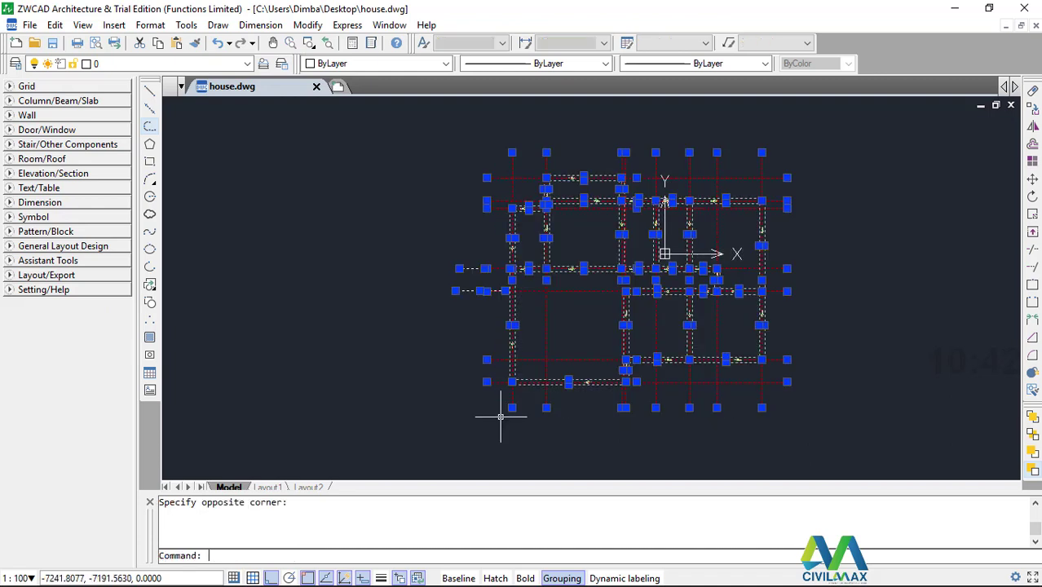
{"action": "left_click", "coordinate": [308, 25]}
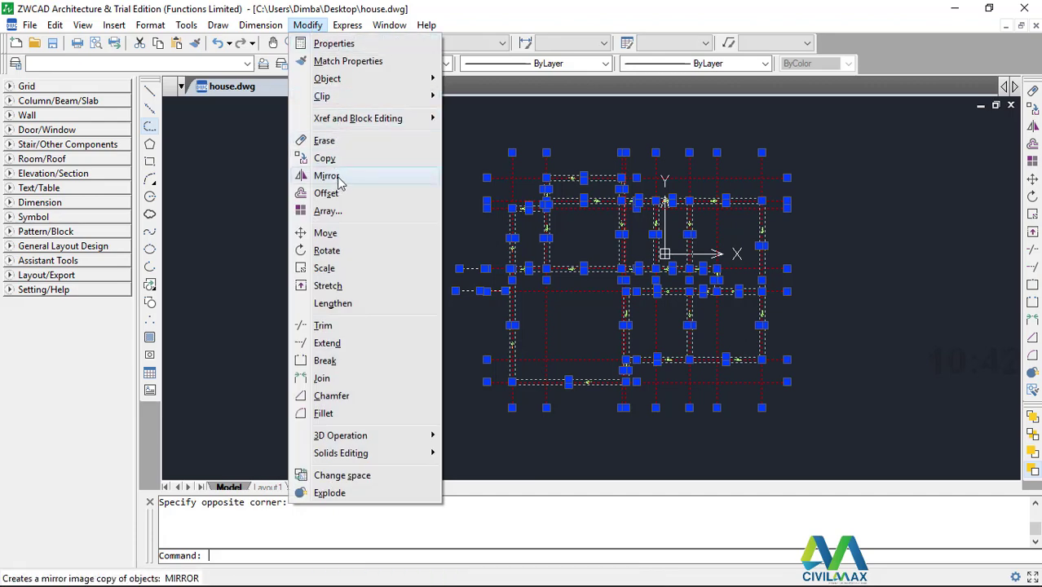
{"action": "left_click", "coordinate": [327, 176]}
{"action": "scroll", "coordinate": [475, 270], "scroll_direction": "up", "scroll_amount": 6}
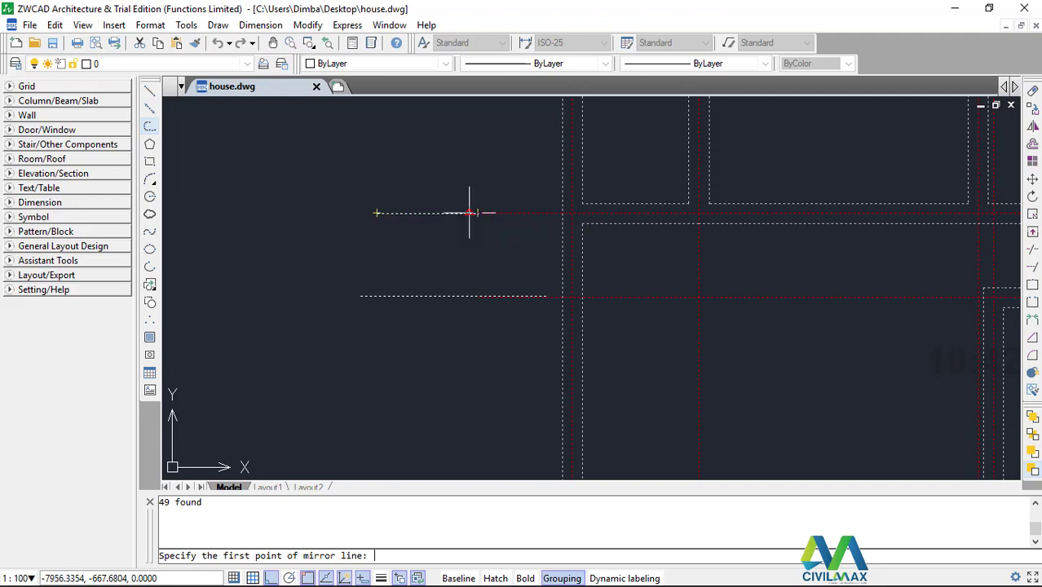
{"action": "scroll", "coordinate": [477, 212], "scroll_direction": "up", "scroll_amount": 2}
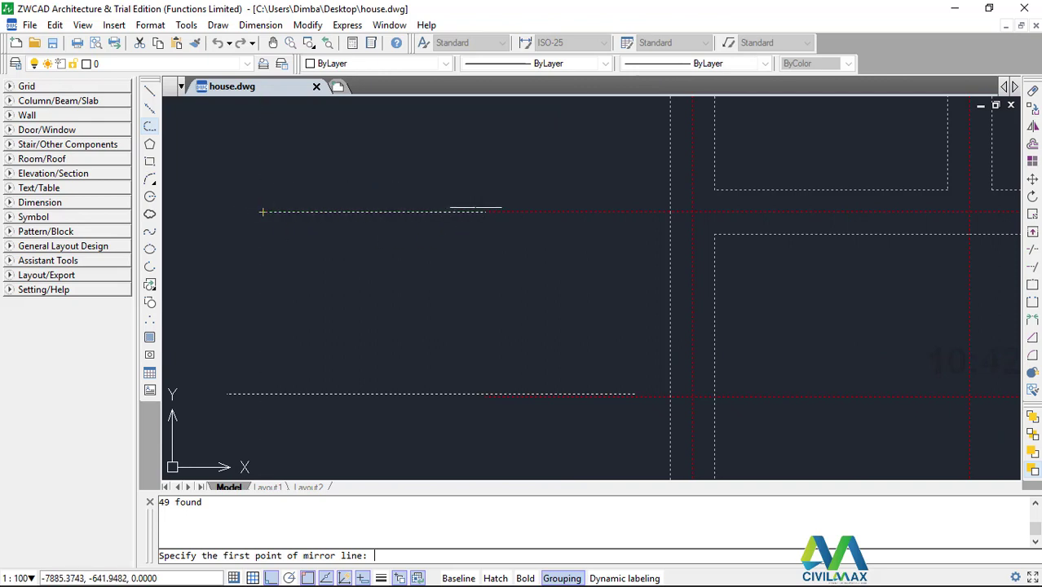
{"action": "key", "text": "Escape"}
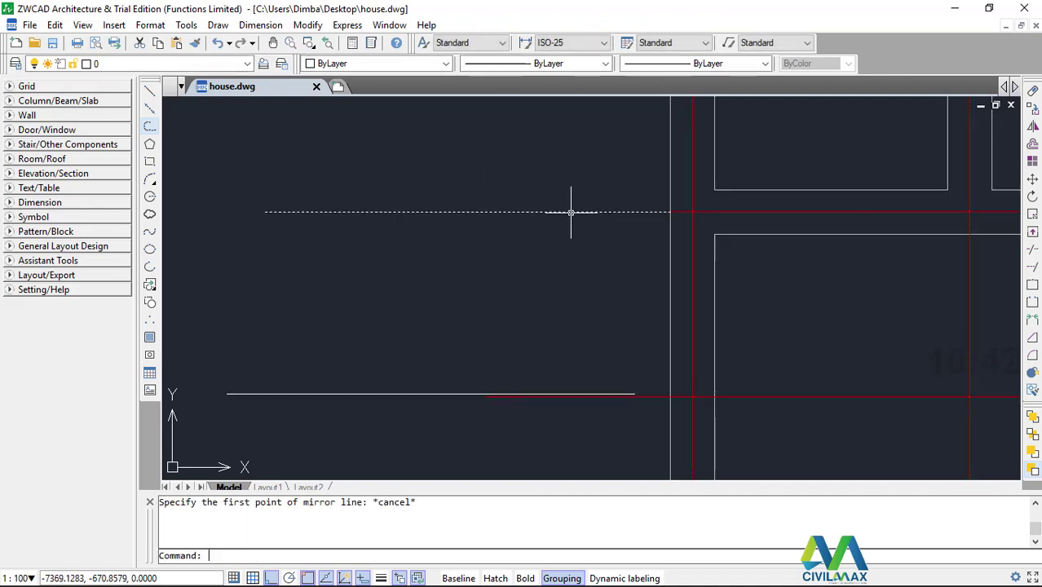
Mirror the whole house plan with its grid and outer lines about a vertical axis through the upper 2200 line's midpoint, keeping the originals
{"action": "scroll", "coordinate": [441, 261], "scroll_direction": "down", "scroll_amount": 5}
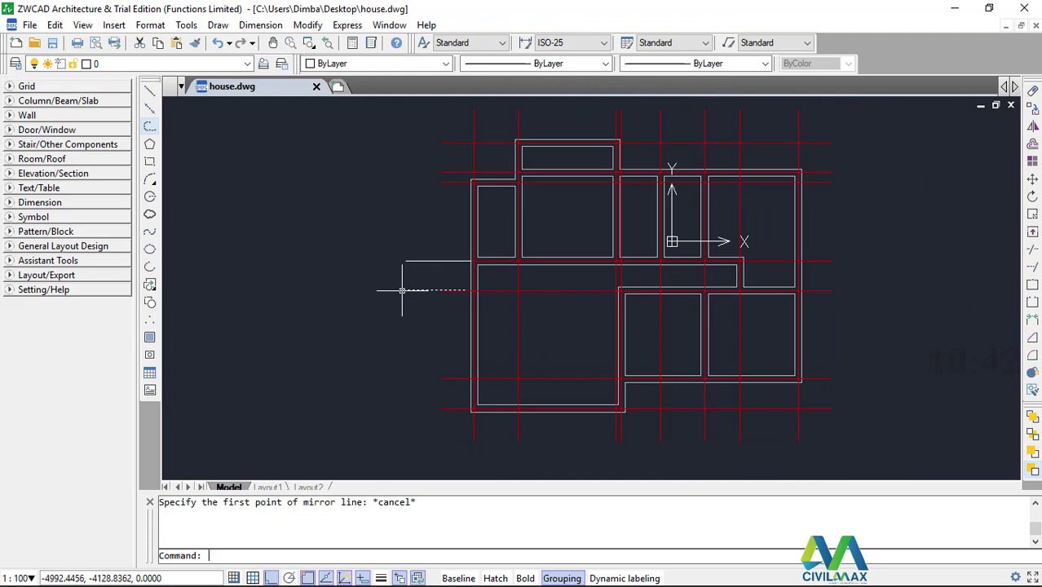
{"action": "scroll", "coordinate": [741, 176], "scroll_direction": "down", "scroll_amount": 3}
{"action": "left_click", "coordinate": [841, 133]}
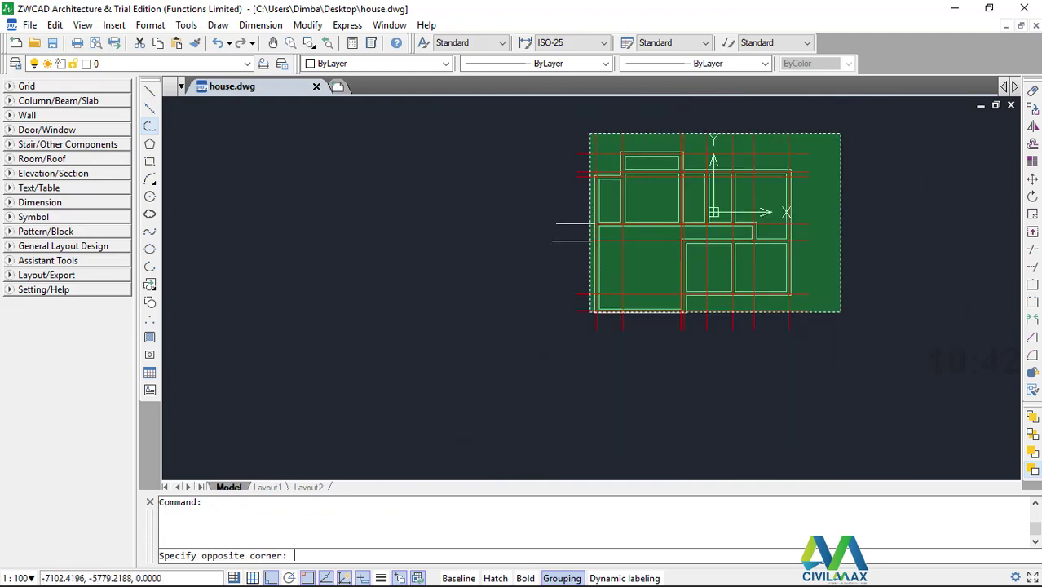
{"action": "left_click", "coordinate": [527, 373]}
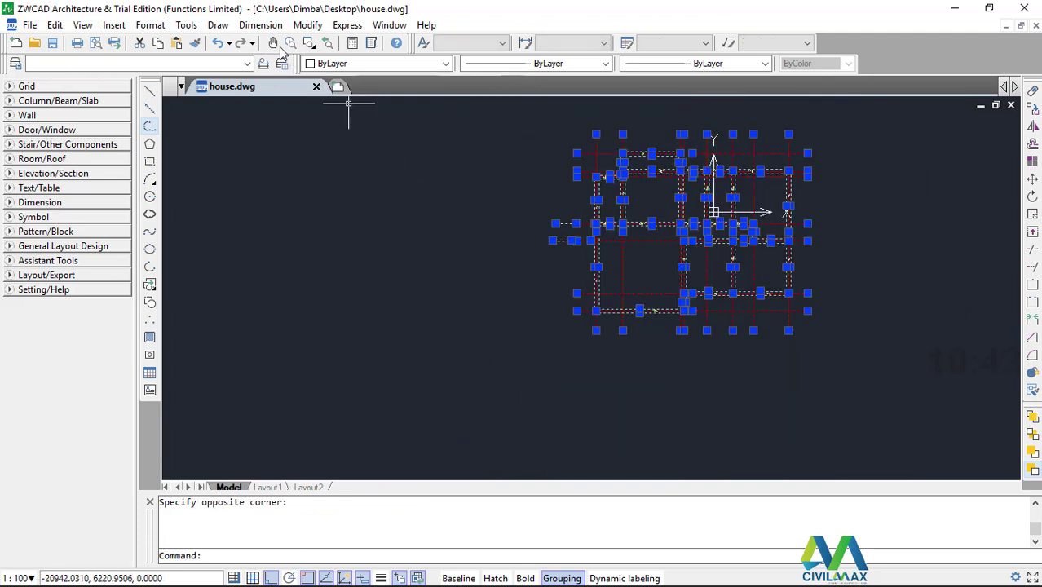
{"action": "left_click", "coordinate": [308, 26]}
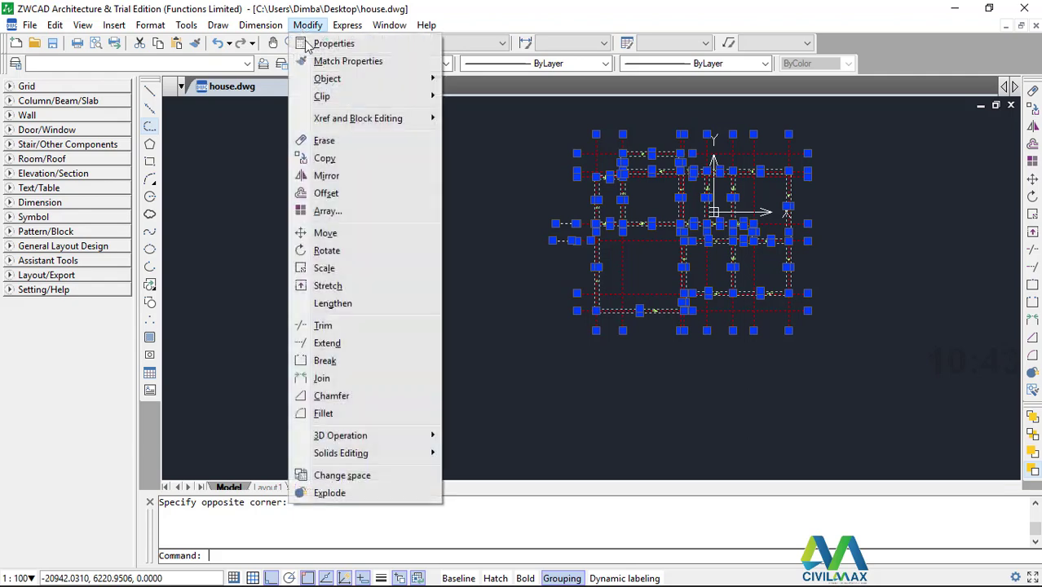
{"action": "left_click", "coordinate": [322, 172]}
{"action": "scroll", "coordinate": [562, 221], "scroll_direction": "up", "scroll_amount": 8}
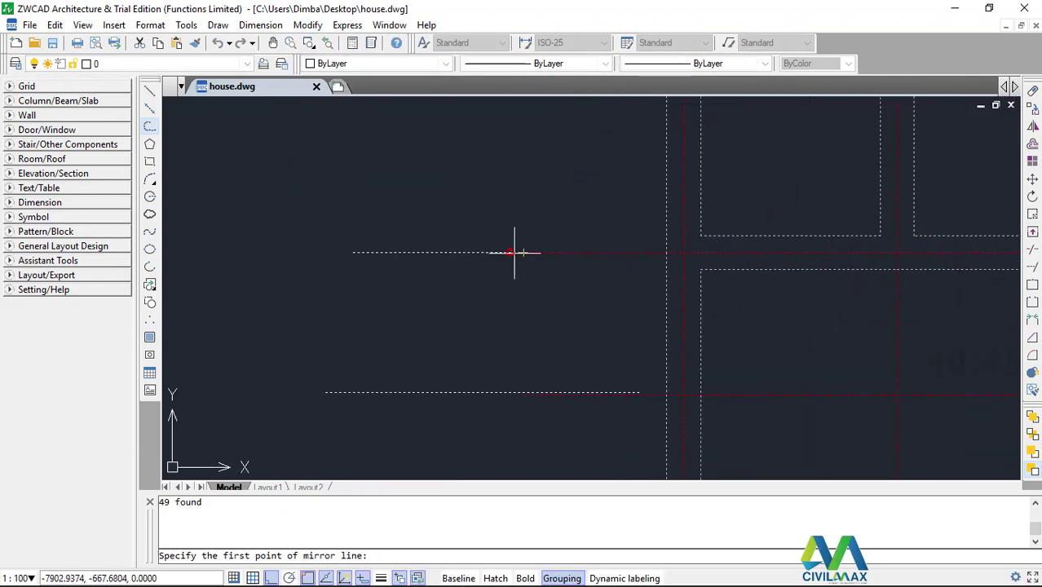
{"action": "left_click", "coordinate": [509, 252]}
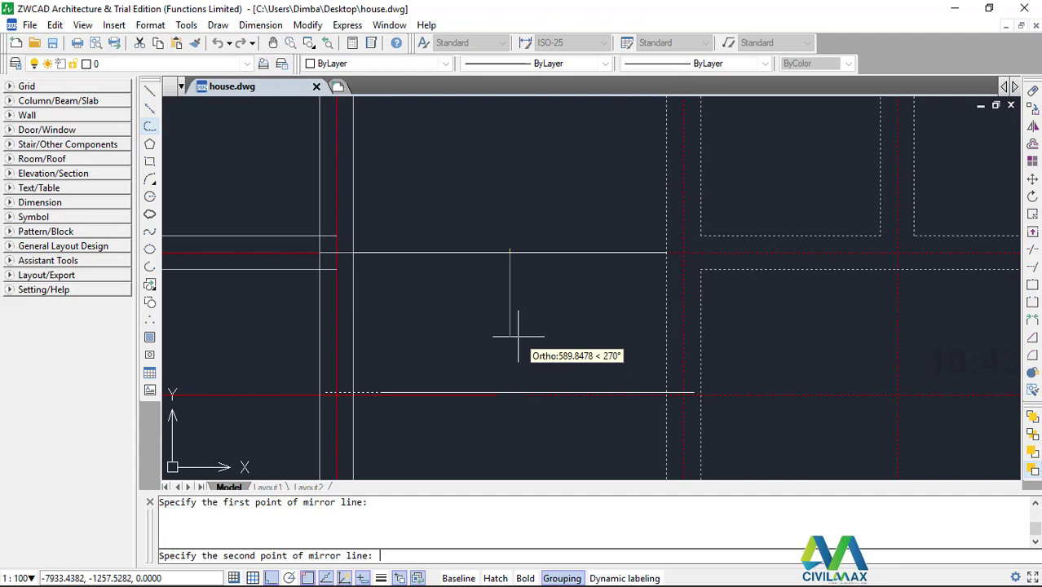
{"action": "left_click", "coordinate": [517, 335]}
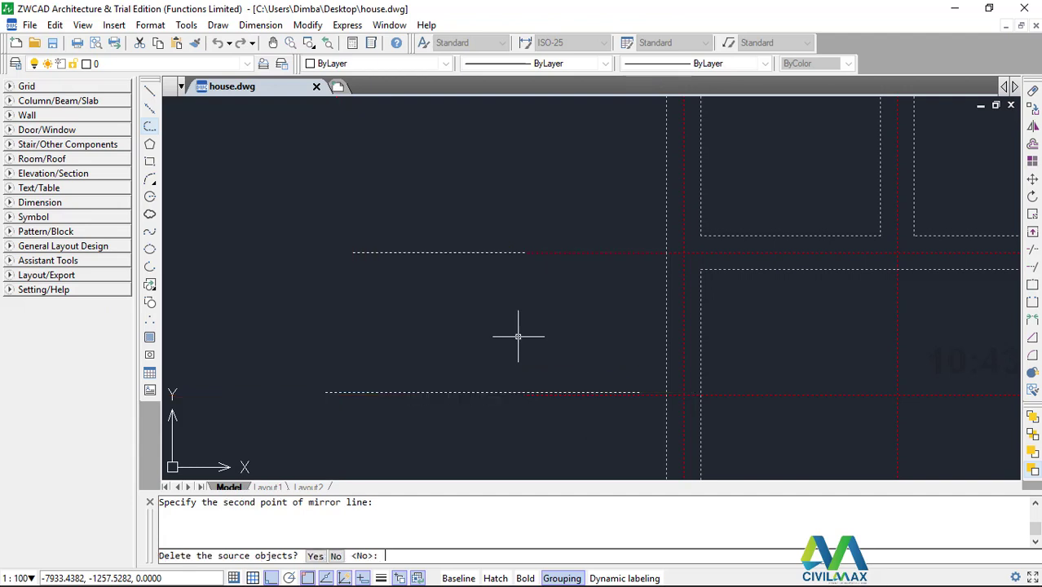
{"action": "right_click", "coordinate": [518, 336]}
{"action": "left_click", "coordinate": [548, 346]}
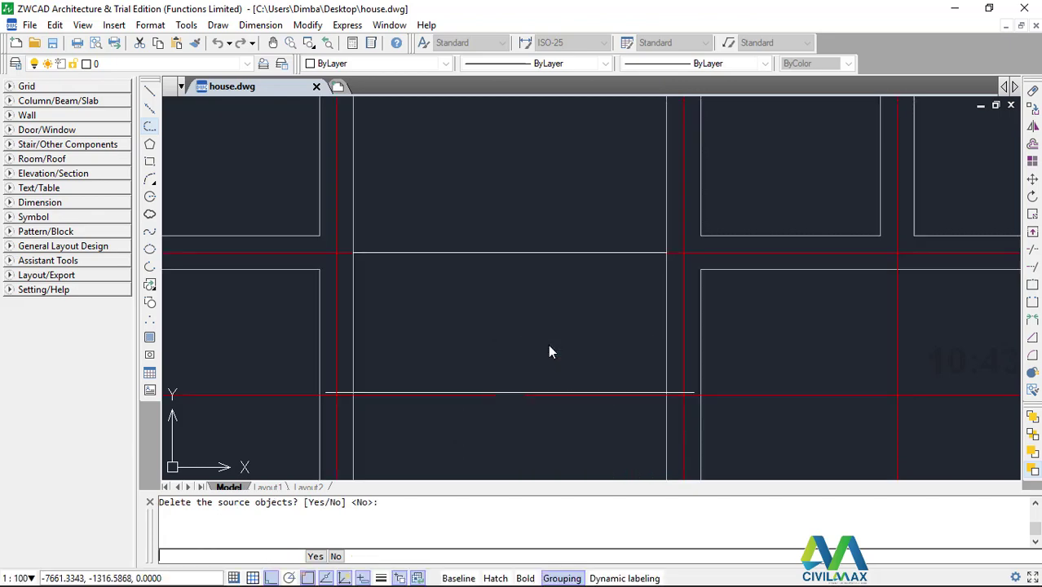
{"action": "scroll", "coordinate": [537, 308], "scroll_direction": "down", "scroll_amount": 5}
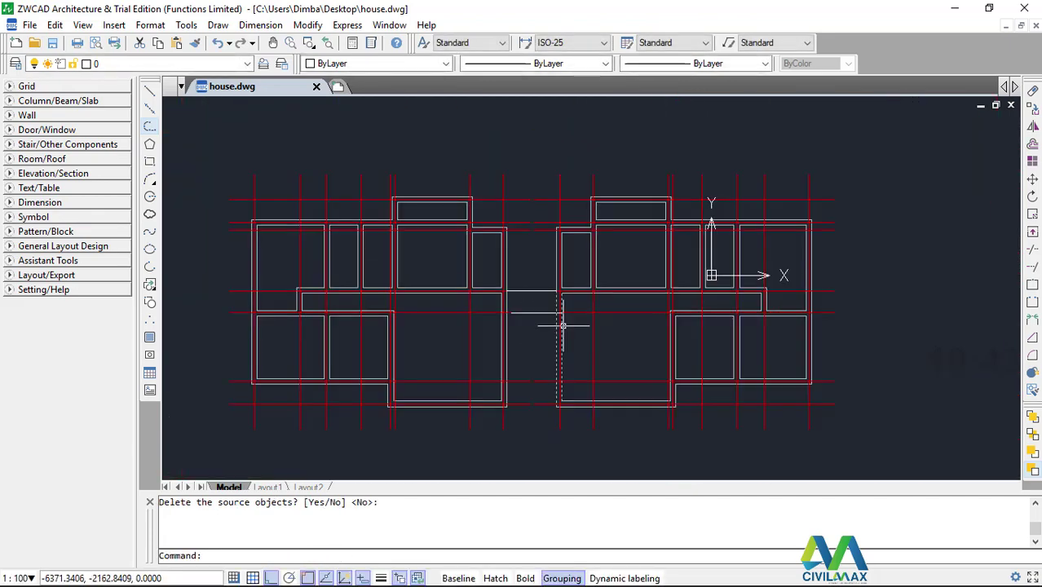
Examine the gap between the original and mirrored plans, including the connecting lines and grid lines
{"action": "scroll", "coordinate": [556, 294], "scroll_direction": "up", "scroll_amount": 3}
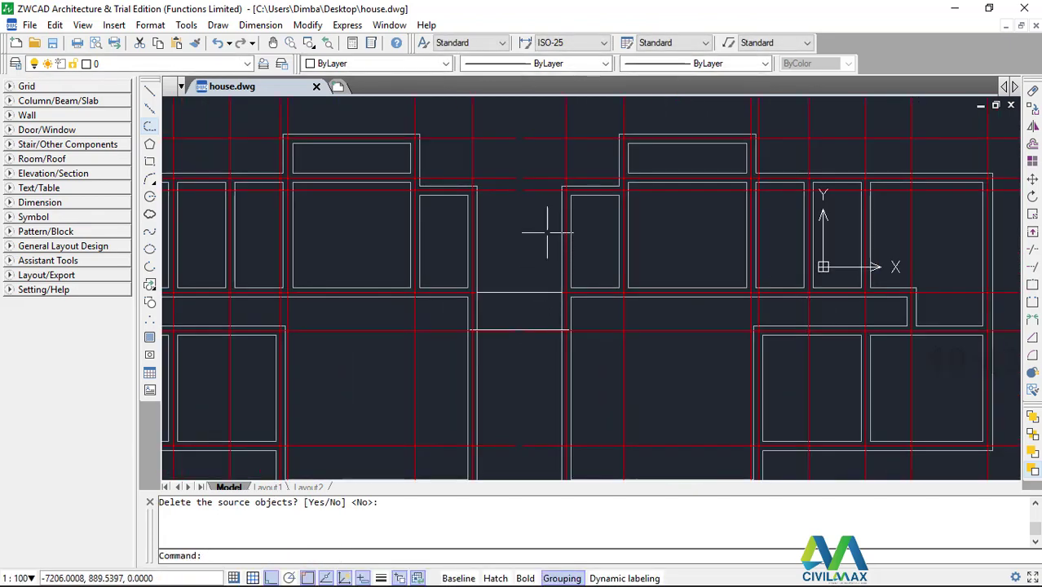
{"action": "scroll", "coordinate": [496, 186], "scroll_direction": "up", "scroll_amount": 2}
{"action": "scroll", "coordinate": [546, 205], "scroll_direction": "down", "scroll_amount": 3}
{"action": "scroll", "coordinate": [540, 167], "scroll_direction": "up", "scroll_amount": 4}
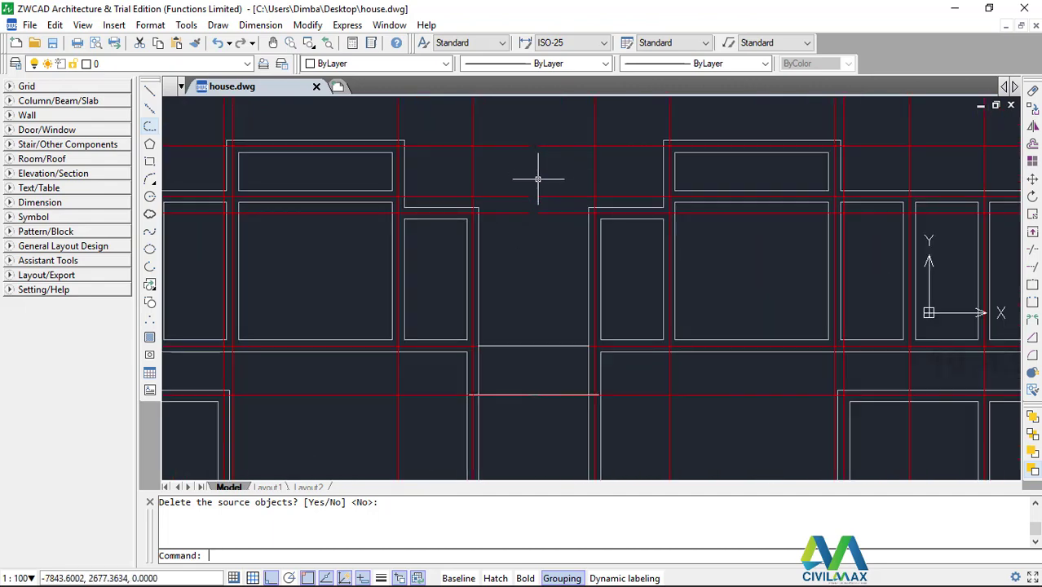
{"action": "scroll", "coordinate": [538, 177], "scroll_direction": "down", "scroll_amount": 3}
{"action": "scroll", "coordinate": [539, 292], "scroll_direction": "up", "scroll_amount": 3}
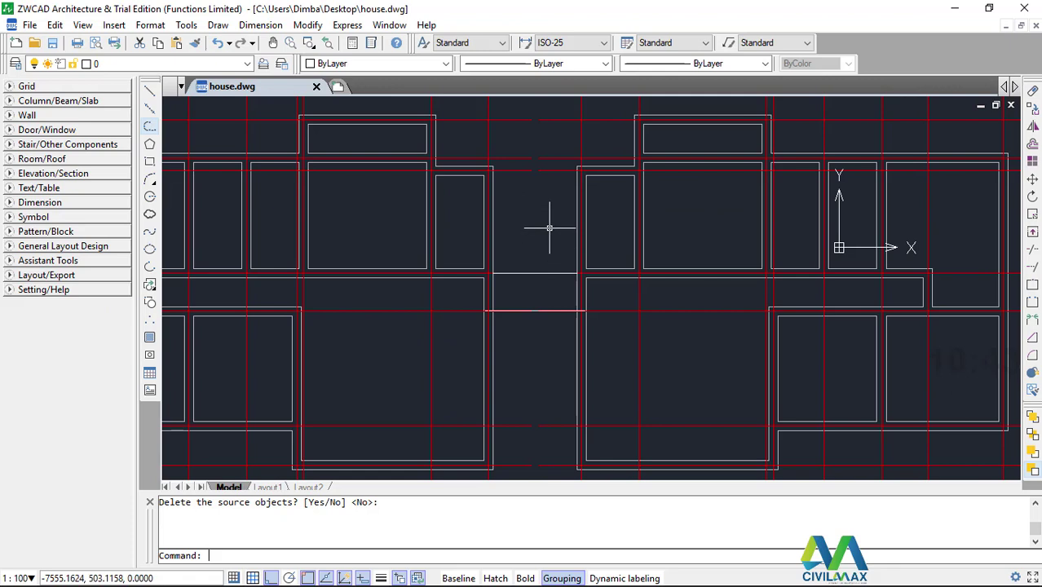
{"action": "scroll", "coordinate": [546, 273], "scroll_direction": "up", "scroll_amount": 3}
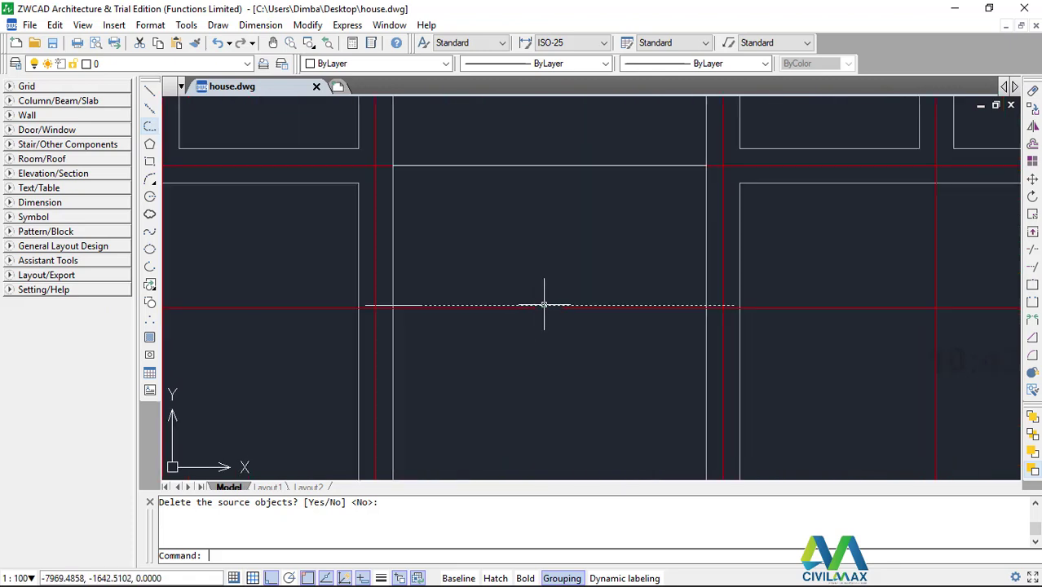
Delete the two overlapping lower construction lines in the gap between the plans
{"action": "left_click", "coordinate": [543, 305]}
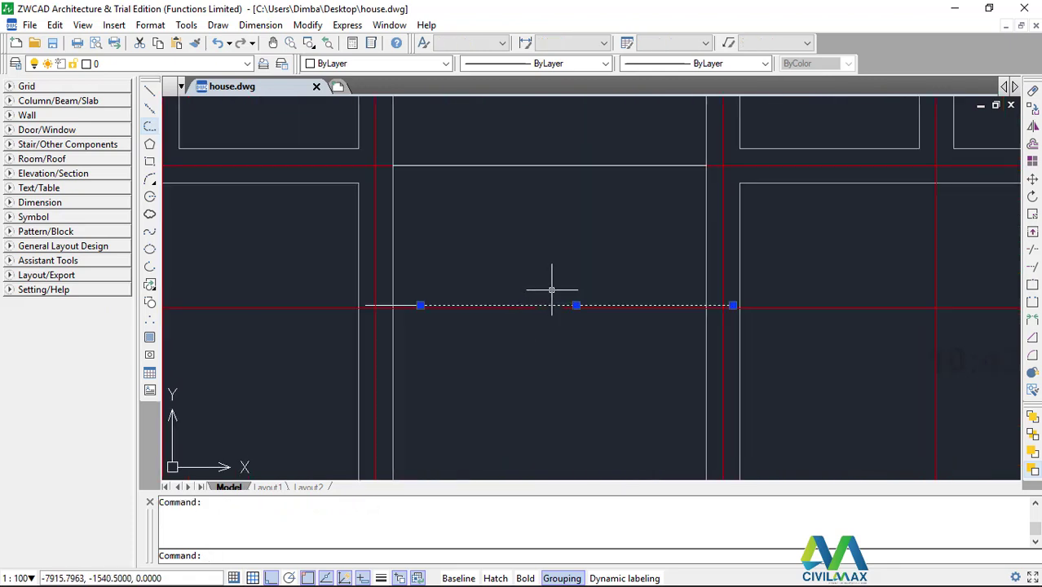
{"action": "key", "text": "Escape"}
{"action": "scroll", "coordinate": [545, 300], "scroll_direction": "up", "scroll_amount": 2}
{"action": "scroll", "coordinate": [553, 302], "scroll_direction": "down", "scroll_amount": 5}
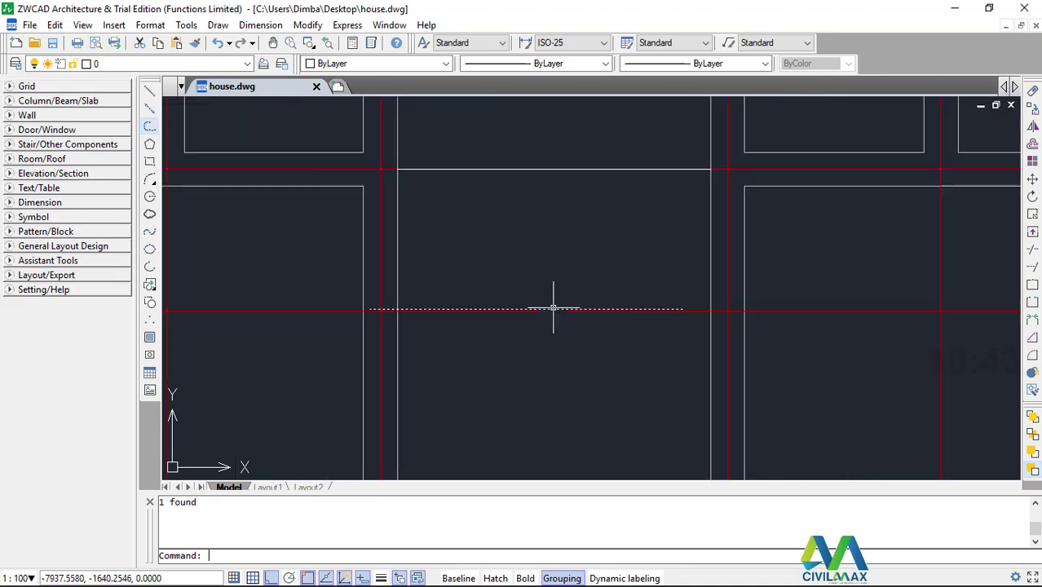
{"action": "scroll", "coordinate": [617, 281], "scroll_direction": "up", "scroll_amount": 5}
{"action": "scroll", "coordinate": [571, 297], "scroll_direction": "down", "scroll_amount": 3}
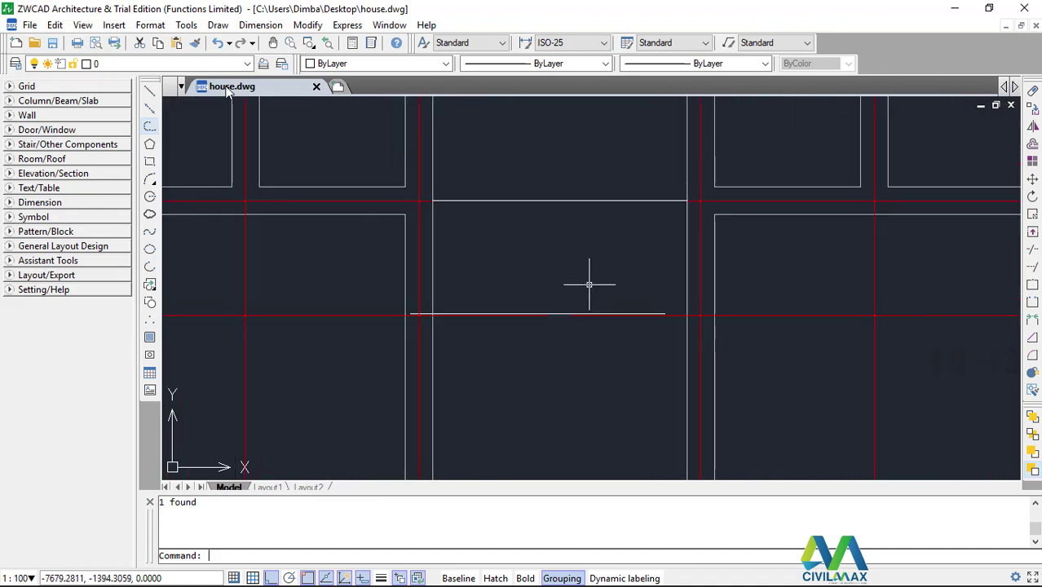
{"action": "scroll", "coordinate": [371, 106], "scroll_direction": "up", "scroll_amount": 3}
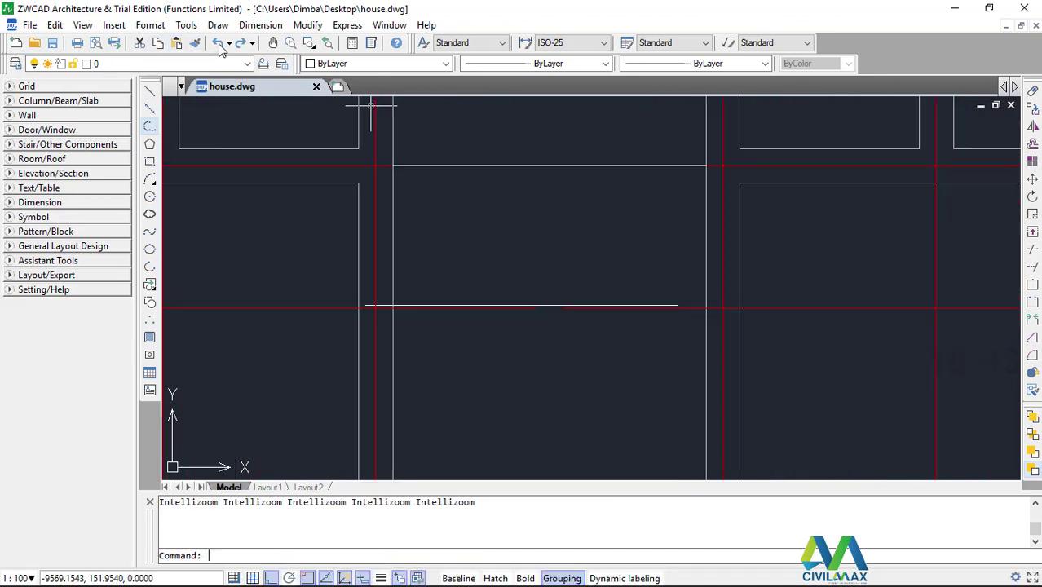
{"action": "scroll", "coordinate": [531, 299], "scroll_direction": "up", "scroll_amount": 3}
{"action": "left_click", "coordinate": [586, 300]}
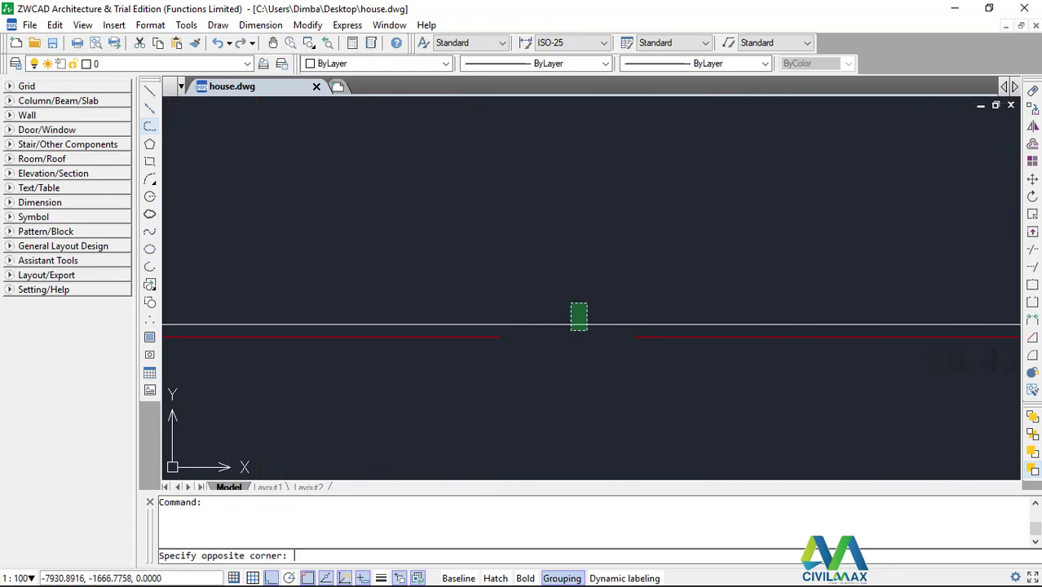
{"action": "left_click", "coordinate": [567, 337]}
{"action": "key", "text": "Escape"}
Delete the two coinciding upper 2200 lines that span the gap between the plans
{"action": "scroll", "coordinate": [565, 339], "scroll_direction": "down", "scroll_amount": 3}
{"action": "scroll", "coordinate": [546, 379], "scroll_direction": "up", "scroll_amount": 5}
{"action": "scroll", "coordinate": [581, 300], "scroll_direction": "down", "scroll_amount": 4}
{"action": "scroll", "coordinate": [525, 359], "scroll_direction": "up", "scroll_amount": 2}
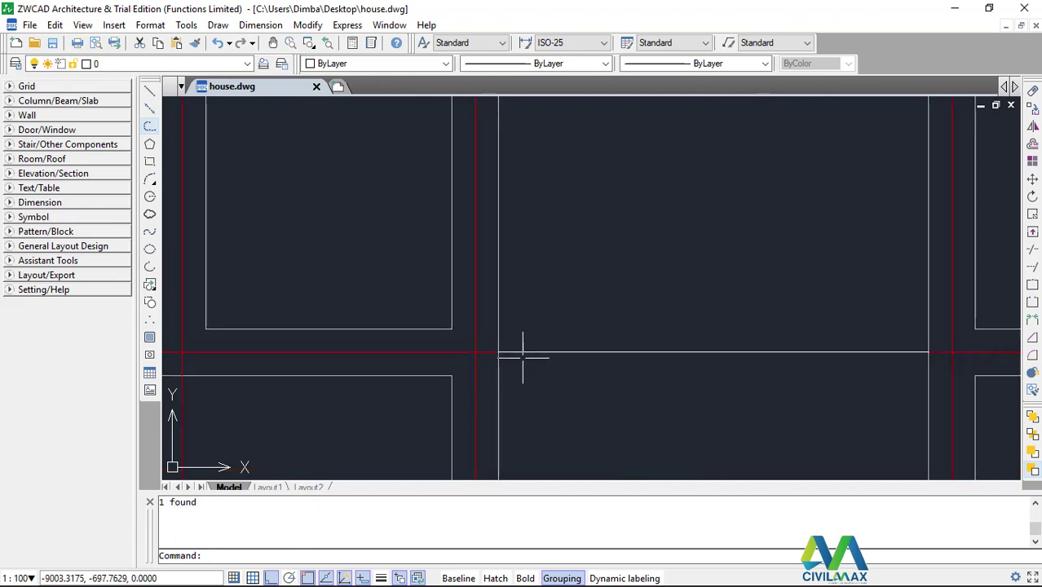
{"action": "left_click", "coordinate": [600, 352]}
{"action": "key", "text": "Delete"}
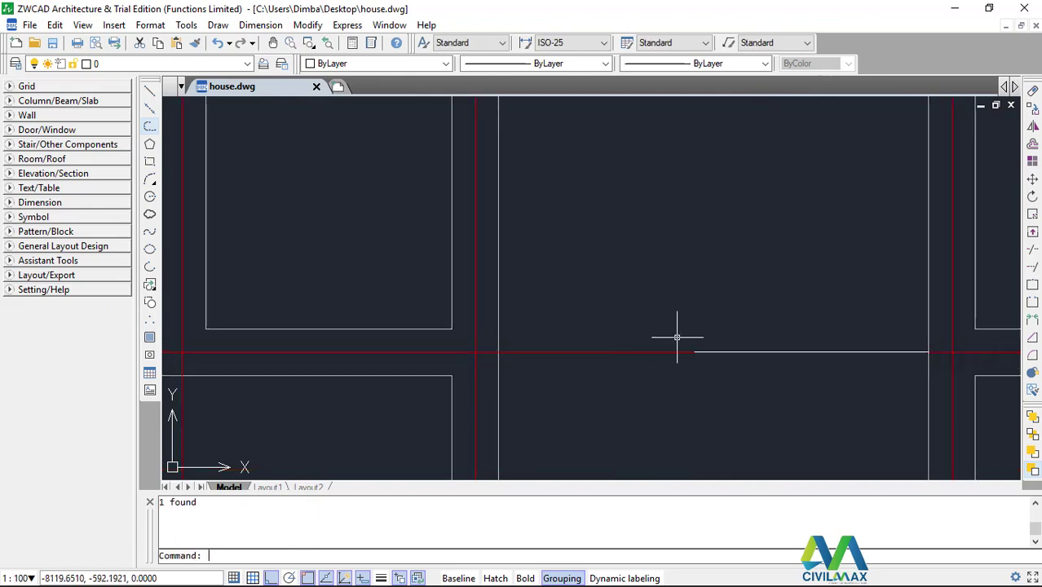
{"action": "left_click", "coordinate": [724, 352]}
{"action": "key", "text": "Delete"}
{"action": "scroll", "coordinate": [639, 342], "scroll_direction": "down", "scroll_amount": 6}
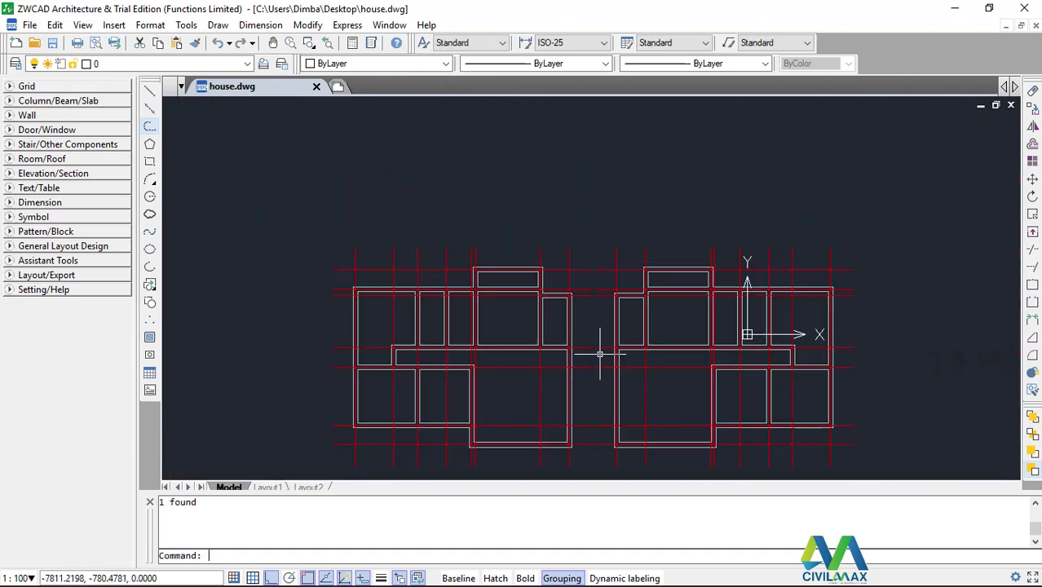
Delete the two lowest horizontal grid lines of both the original and the mirrored plan
{"action": "scroll", "coordinate": [649, 368], "scroll_direction": "up", "scroll_amount": 8}
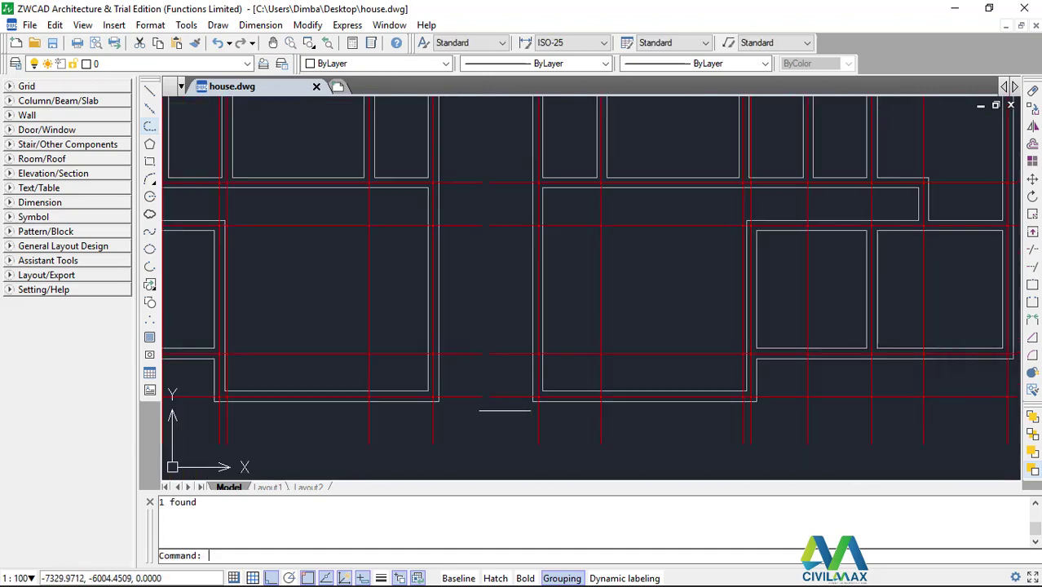
{"action": "left_click", "coordinate": [526, 276]}
{"action": "left_click", "coordinate": [458, 426]}
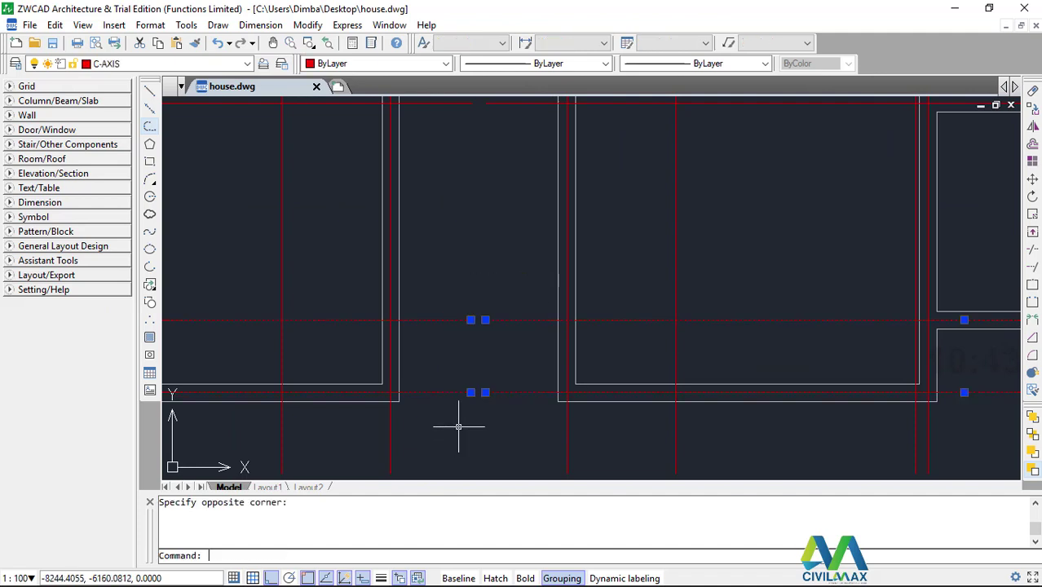
{"action": "key", "text": "Escape"}
Delete all vertical grid lines of both plans with one crossing selection below the walls
{"action": "scroll", "coordinate": [466, 420], "scroll_direction": "down", "scroll_amount": 4}
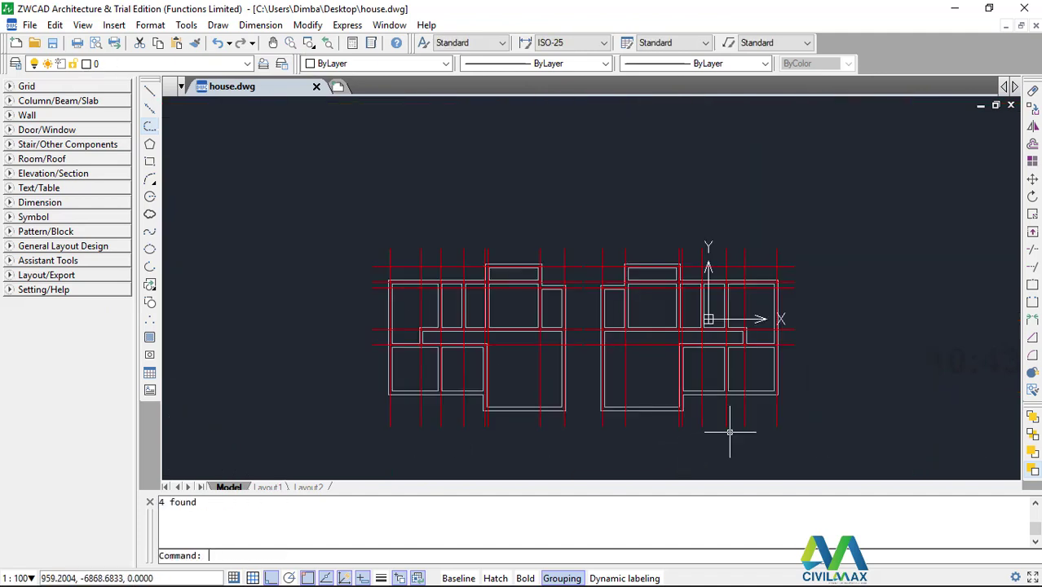
{"action": "left_click", "coordinate": [829, 449]}
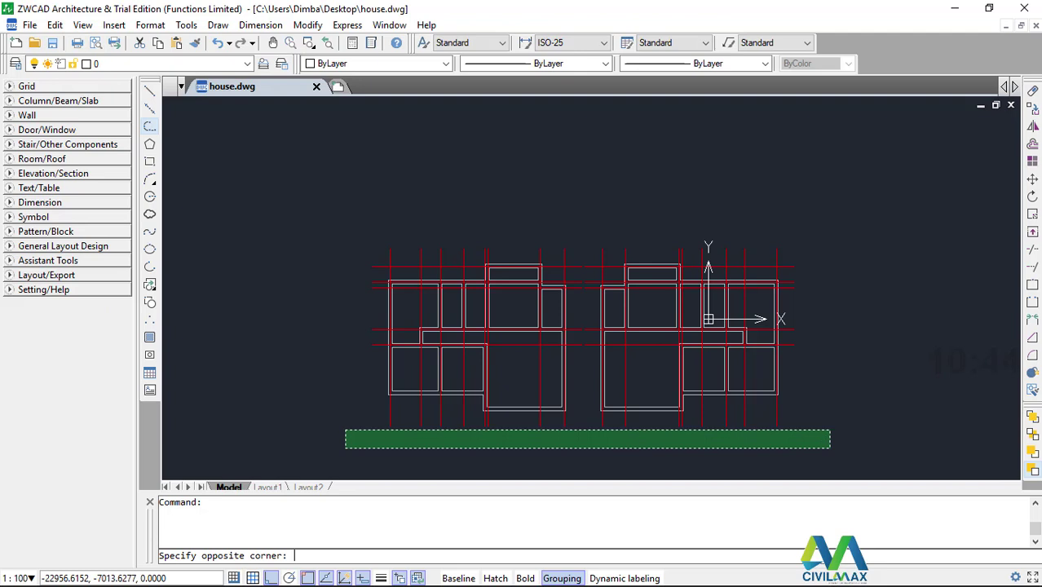
{"action": "left_click", "coordinate": [345, 425]}
{"action": "key", "text": "Delete"}
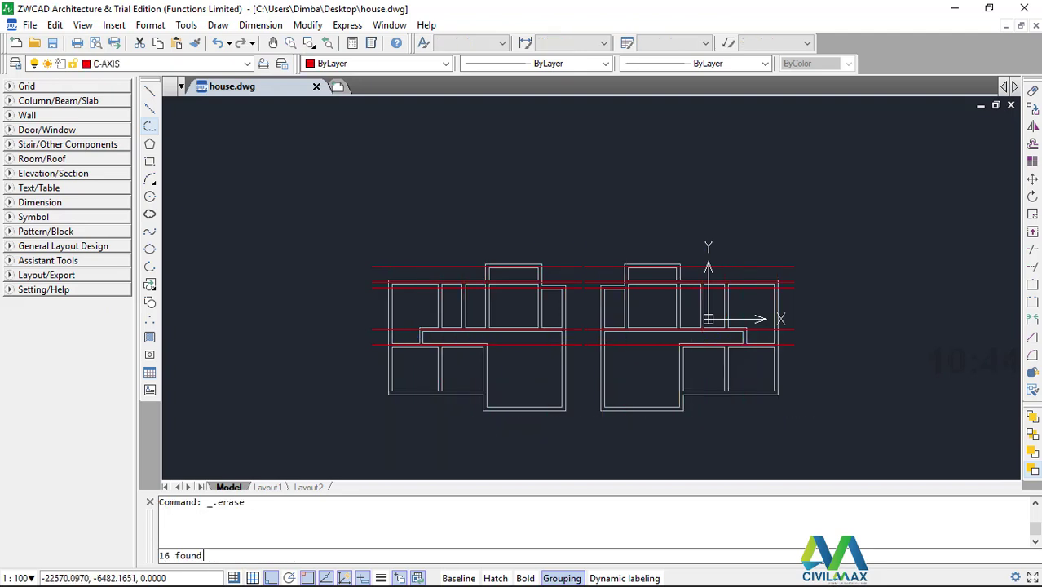
Delete the remaining horizontal grid lines of both plans, using crossing selections in the gap between them
{"action": "scroll", "coordinate": [546, 310], "scroll_direction": "up", "scroll_amount": 5}
{"action": "left_click", "coordinate": [637, 163]}
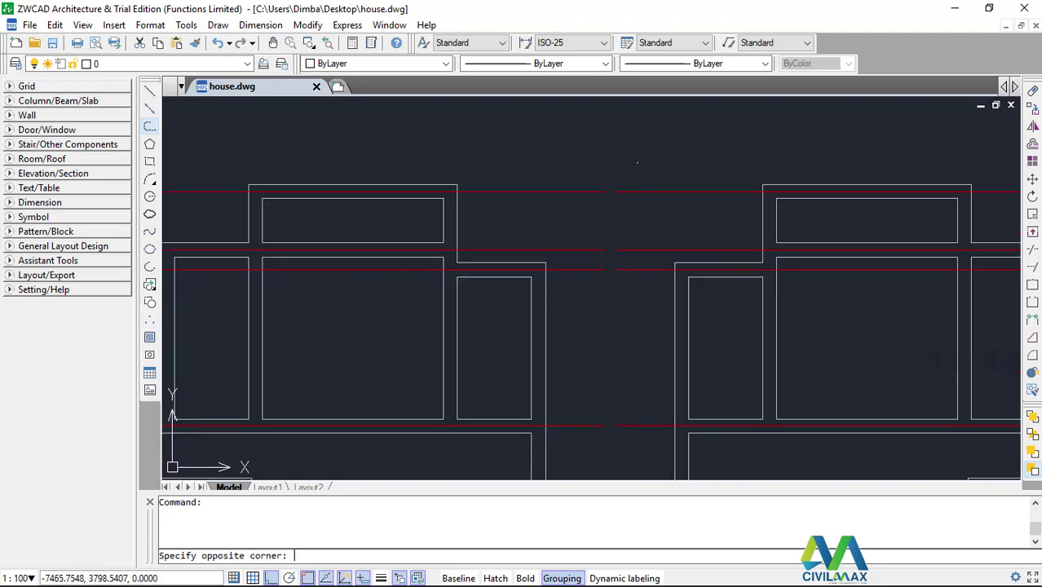
{"action": "left_click", "coordinate": [568, 436]}
{"action": "key", "text": "Delete"}
{"action": "scroll", "coordinate": [554, 310], "scroll_direction": "down", "scroll_amount": 4}
{"action": "scroll", "coordinate": [605, 344], "scroll_direction": "up", "scroll_amount": 5}
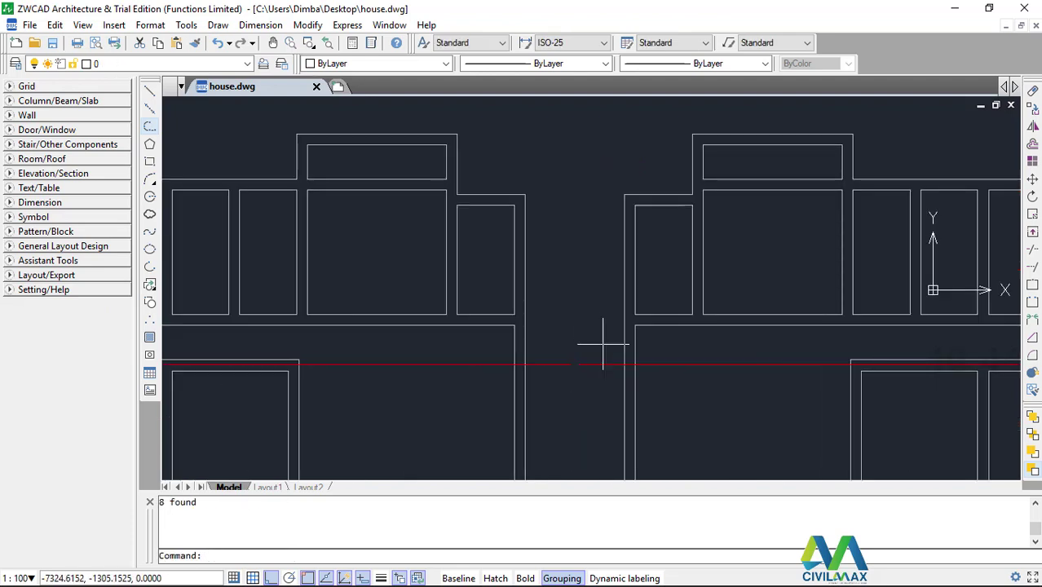
{"action": "left_click", "coordinate": [595, 342]}
{"action": "left_click", "coordinate": [539, 430]}
{"action": "key", "text": "Delete"}
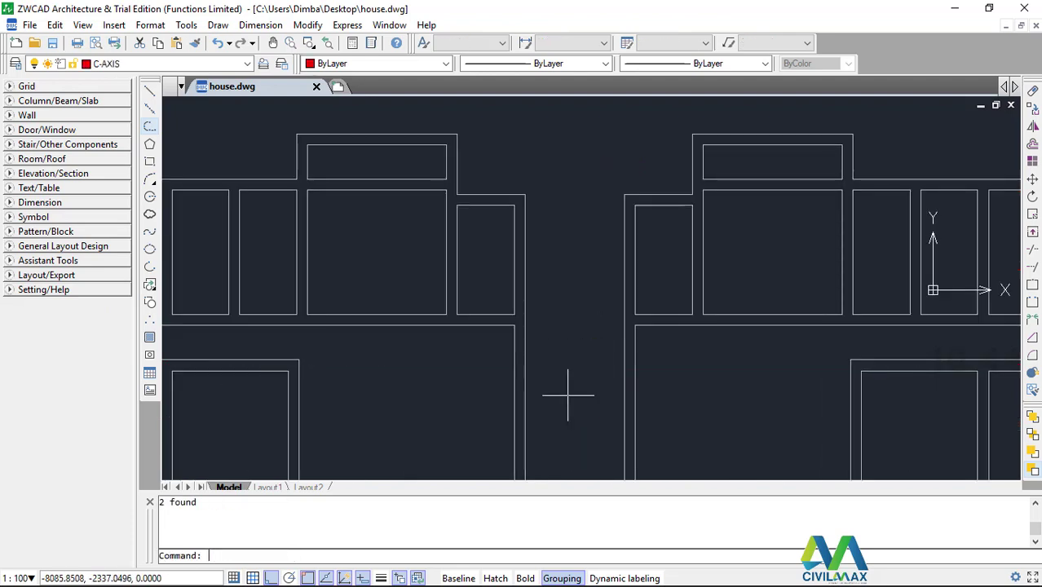
Try to draw a Brick 240mm wall across the gap, starting inside the original plan's side wall and ending inside the mirrored plan's
{"action": "scroll", "coordinate": [578, 326], "scroll_direction": "down", "scroll_amount": 5}
{"action": "scroll", "coordinate": [586, 320], "scroll_direction": "up", "scroll_amount": 4}
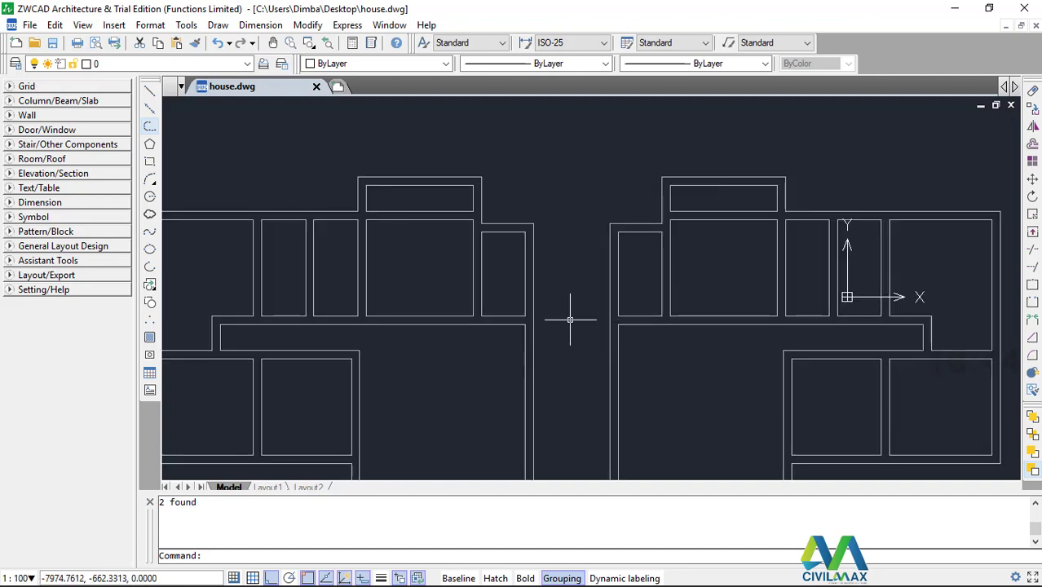
{"action": "scroll", "coordinate": [632, 329], "scroll_direction": "up", "scroll_amount": 3}
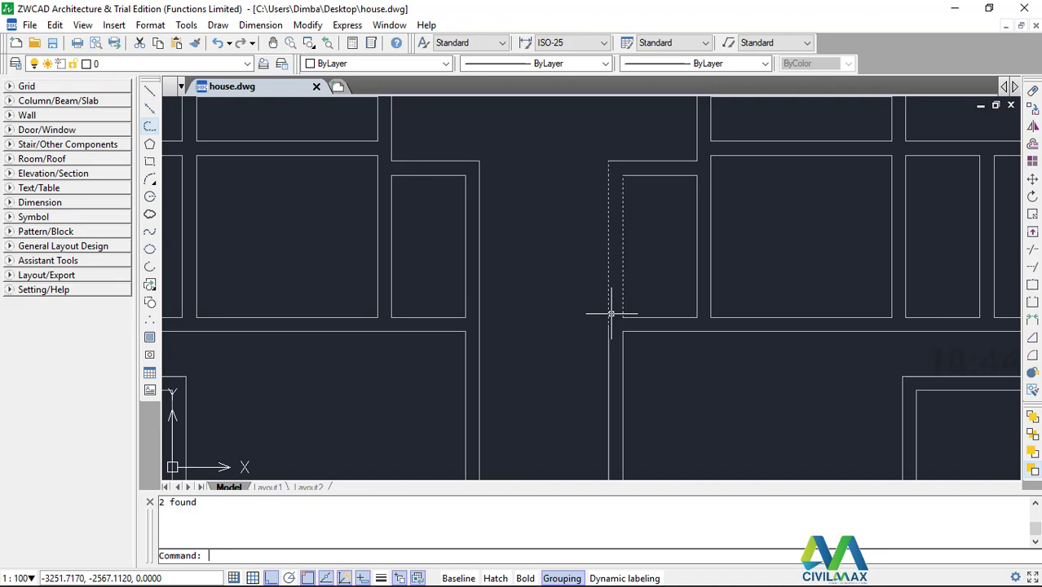
{"action": "left_click", "coordinate": [21, 115]}
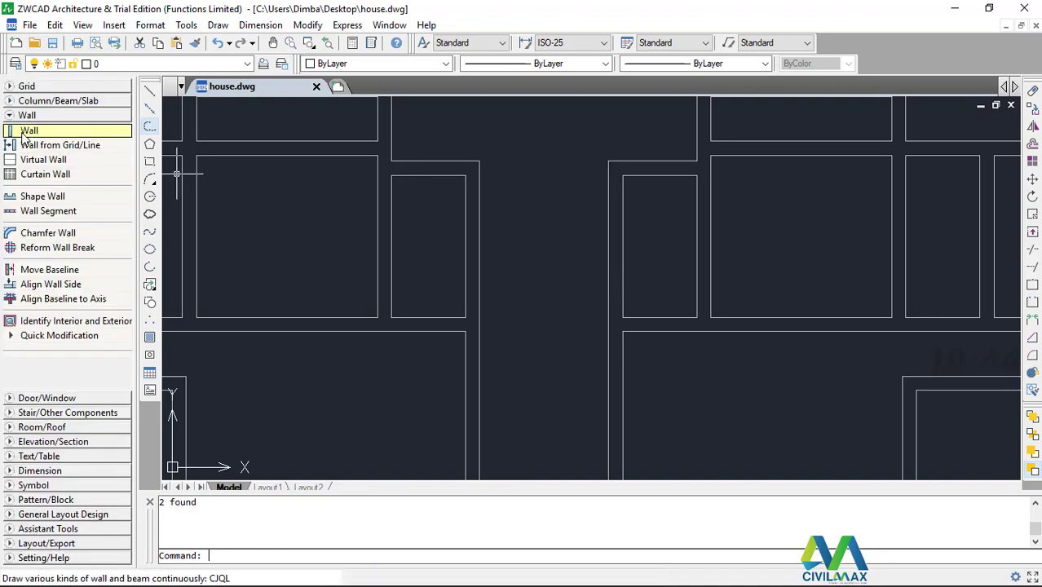
{"action": "left_click", "coordinate": [25, 133]}
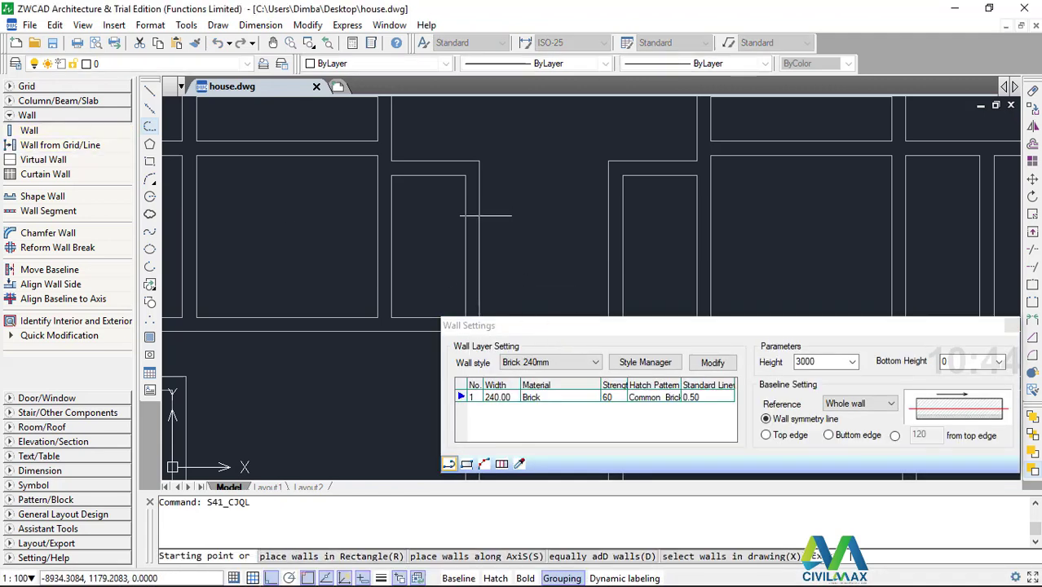
{"action": "scroll", "coordinate": [401, 199], "scroll_direction": "down", "scroll_amount": 3}
{"action": "scroll", "coordinate": [449, 229], "scroll_direction": "up", "scroll_amount": 5}
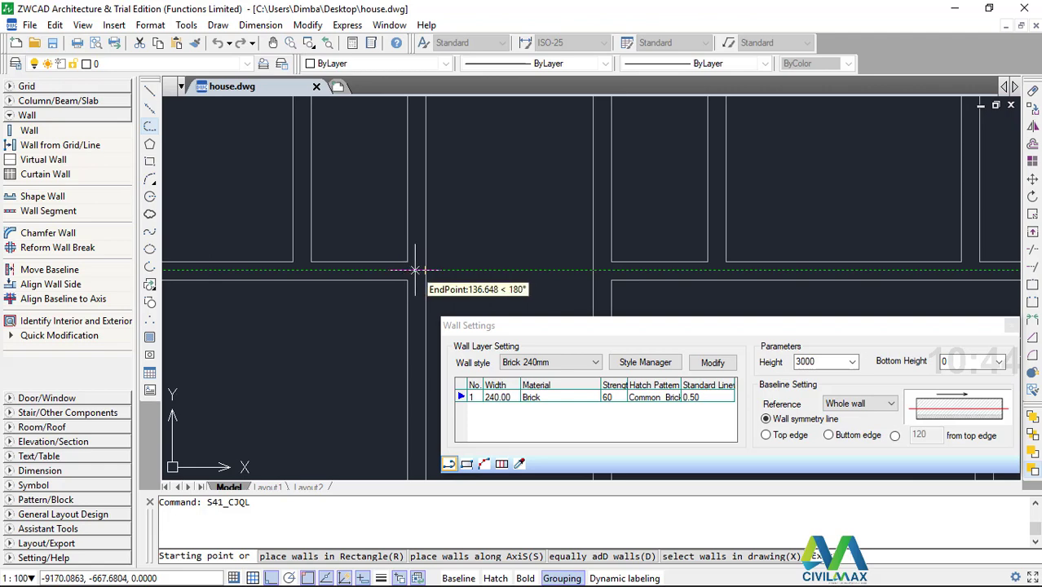
{"action": "left_click", "coordinate": [416, 269]}
{"action": "scroll", "coordinate": [555, 276], "scroll_direction": "up", "scroll_amount": 3}
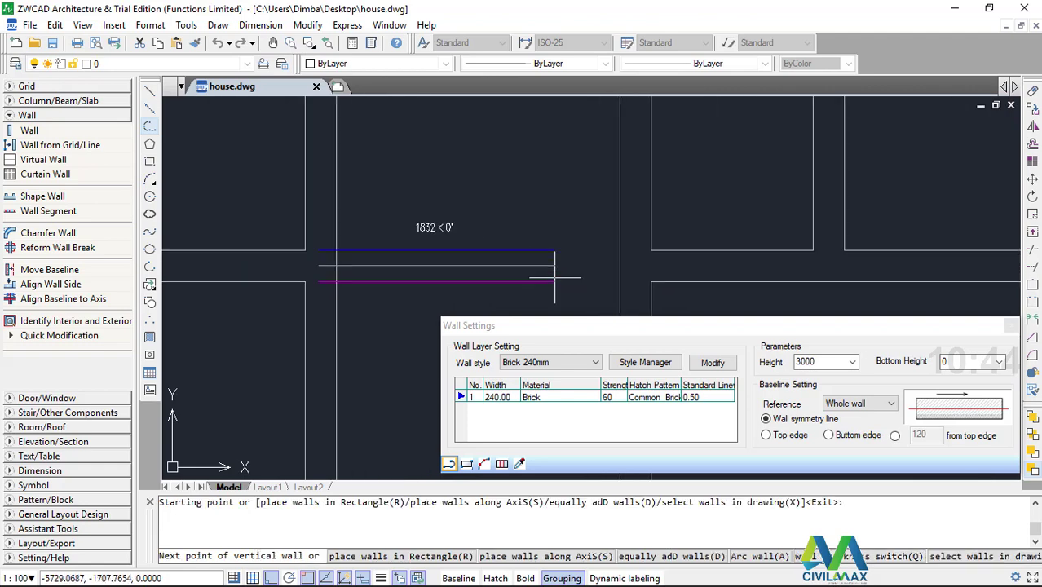
{"action": "left_click", "coordinate": [646, 265]}
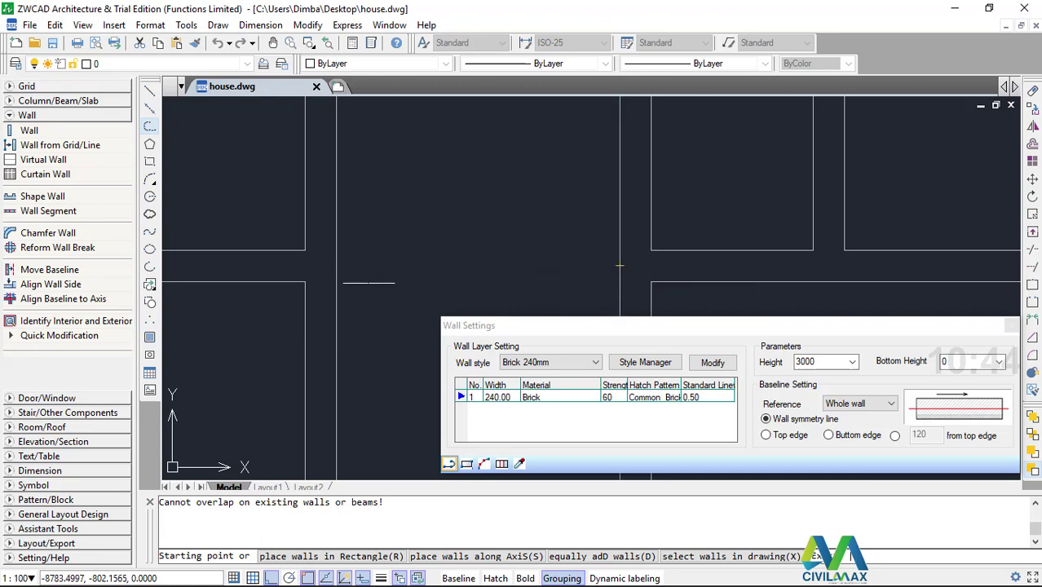
{"action": "scroll", "coordinate": [517, 287], "scroll_direction": "down", "scroll_amount": 2}
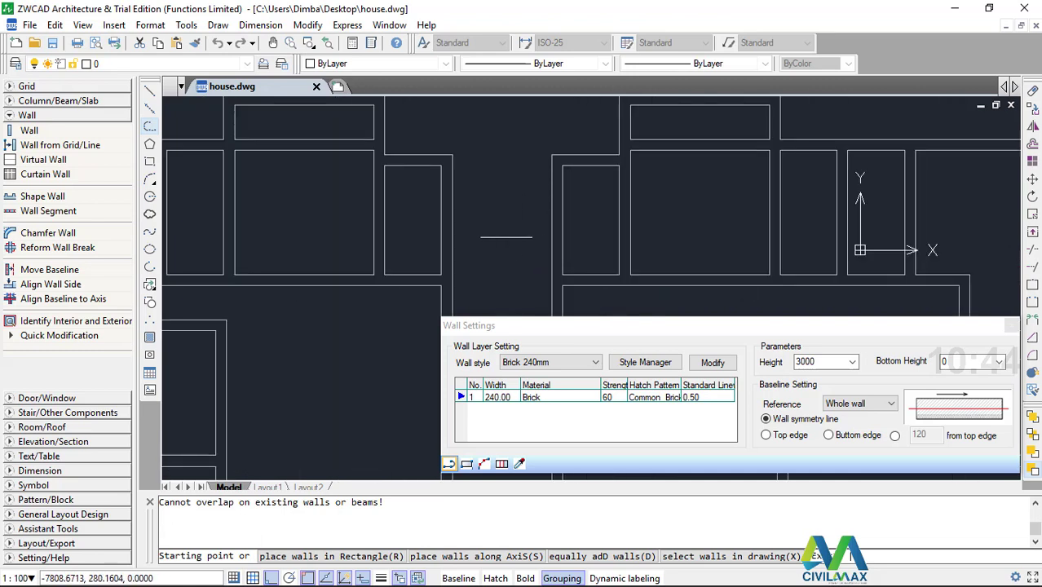
{"action": "key", "text": "Escape"}
Draw a horizontal Brick 240mm wall across the gap between the facing outer wall faces, in line with both plans' middle wall
{"action": "scroll", "coordinate": [504, 277], "scroll_direction": "up", "scroll_amount": 3}
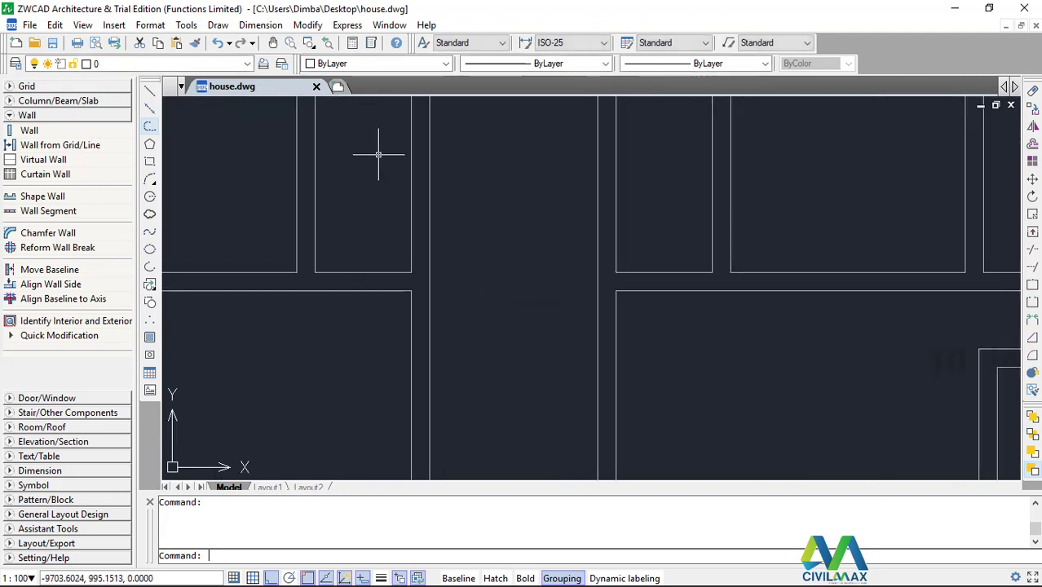
{"action": "left_click", "coordinate": [74, 130]}
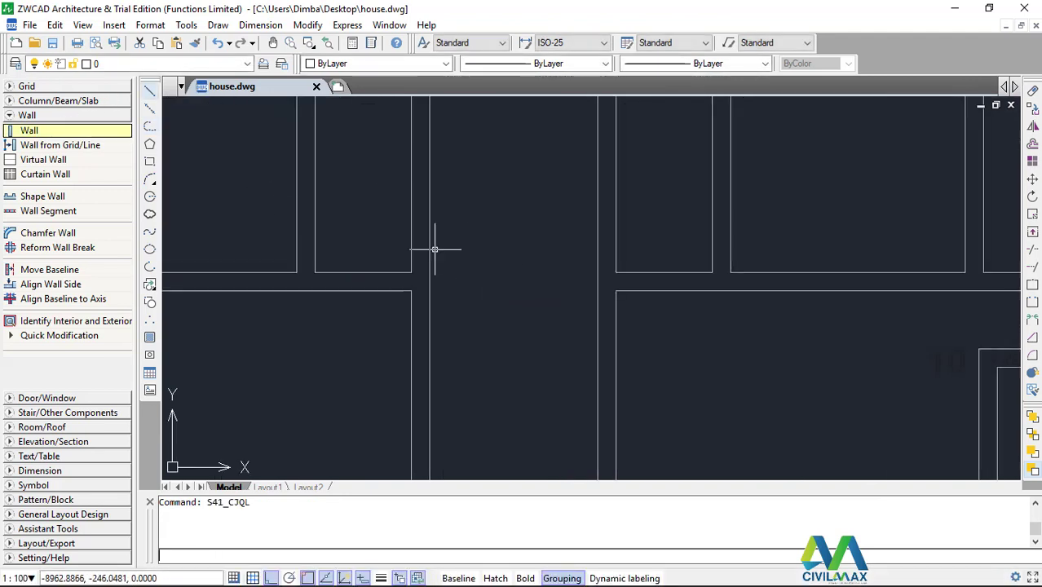
{"action": "scroll", "coordinate": [469, 310], "scroll_direction": "down", "scroll_amount": 2}
{"action": "scroll", "coordinate": [461, 291], "scroll_direction": "up", "scroll_amount": 2}
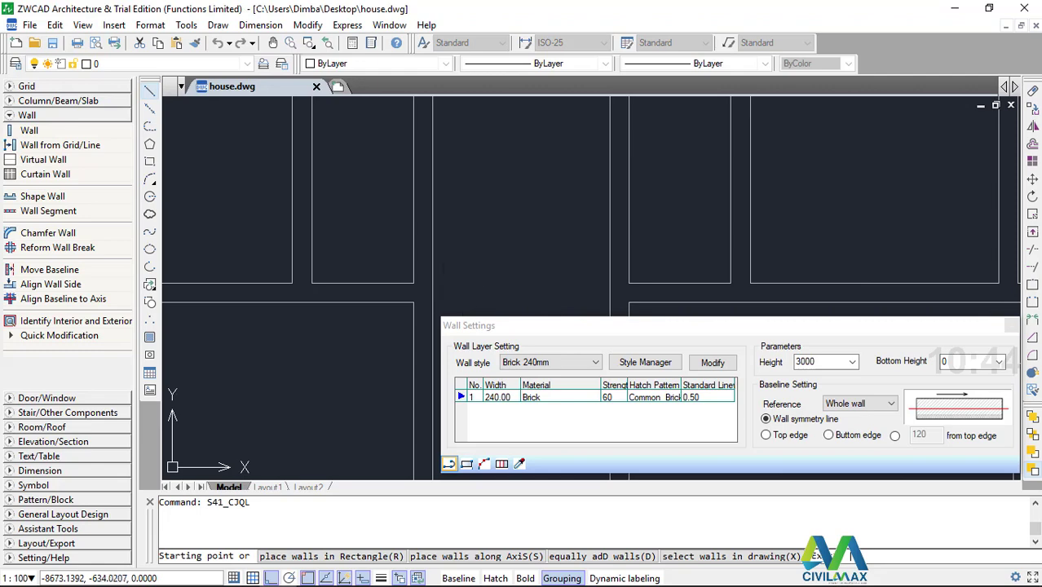
{"action": "left_click", "coordinate": [433, 291]}
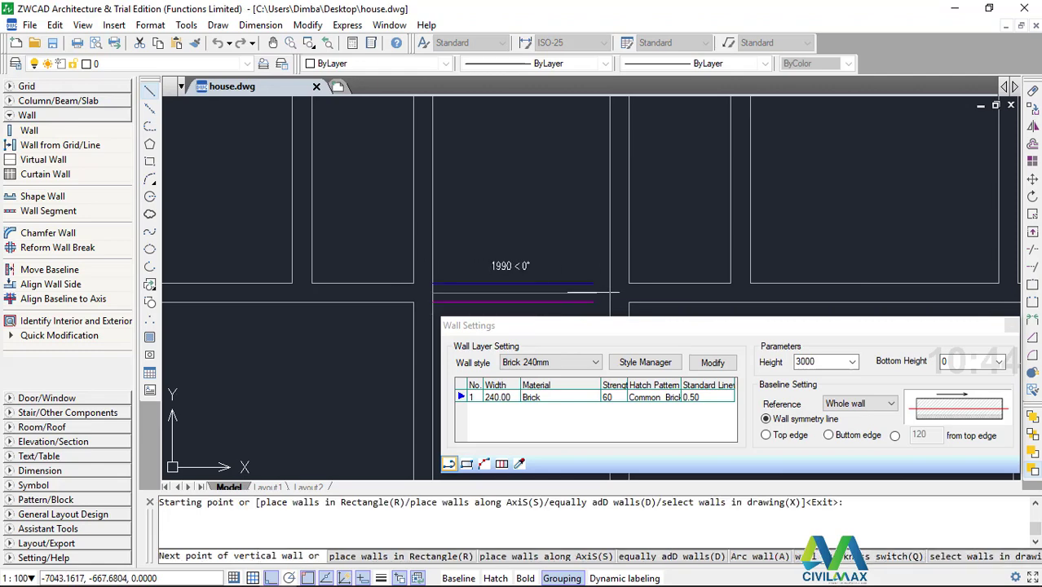
{"action": "left_click", "coordinate": [609, 285]}
{"action": "scroll", "coordinate": [410, 242], "scroll_direction": "down", "scroll_amount": 4}
{"action": "scroll", "coordinate": [391, 261], "scroll_direction": "up", "scroll_amount": 3}
{"action": "scroll", "coordinate": [389, 273], "scroll_direction": "down", "scroll_amount": 2}
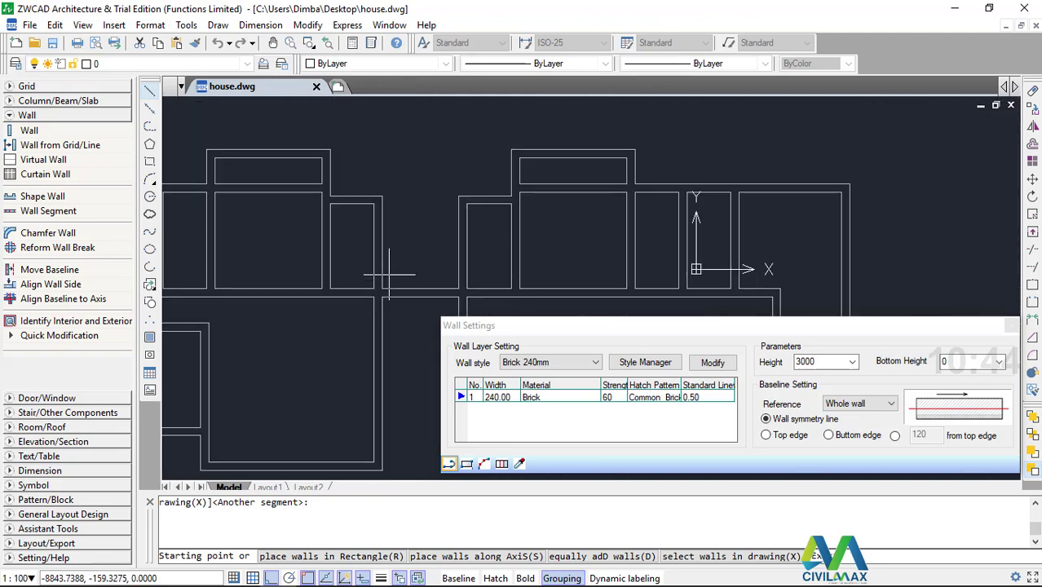
{"action": "scroll", "coordinate": [409, 187], "scroll_direction": "up", "scroll_amount": 1}
{"action": "scroll", "coordinate": [409, 187], "scroll_direction": "down", "scroll_amount": 1}
{"action": "scroll", "coordinate": [412, 189], "scroll_direction": "down", "scroll_amount": 1}
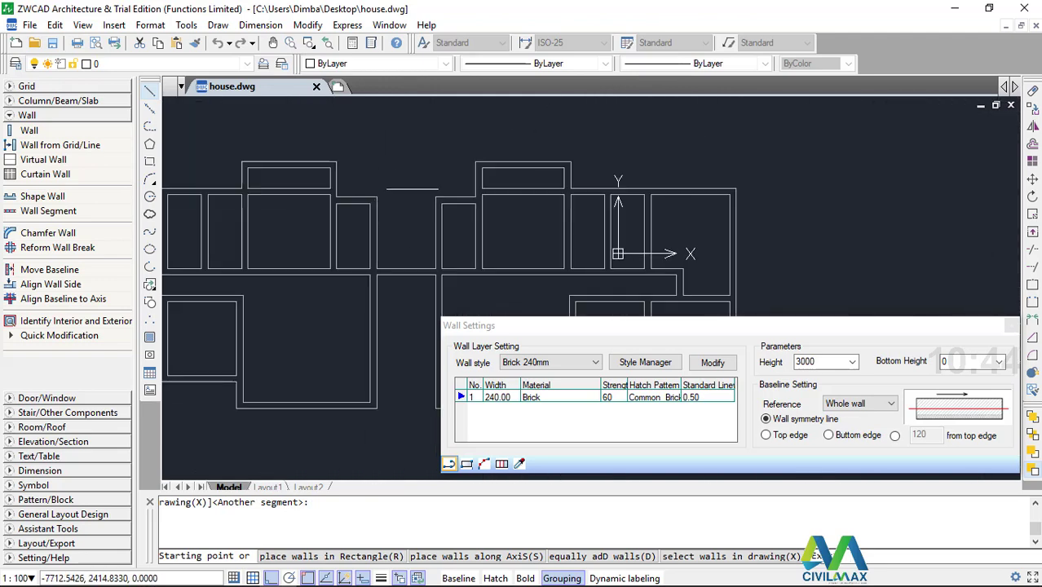
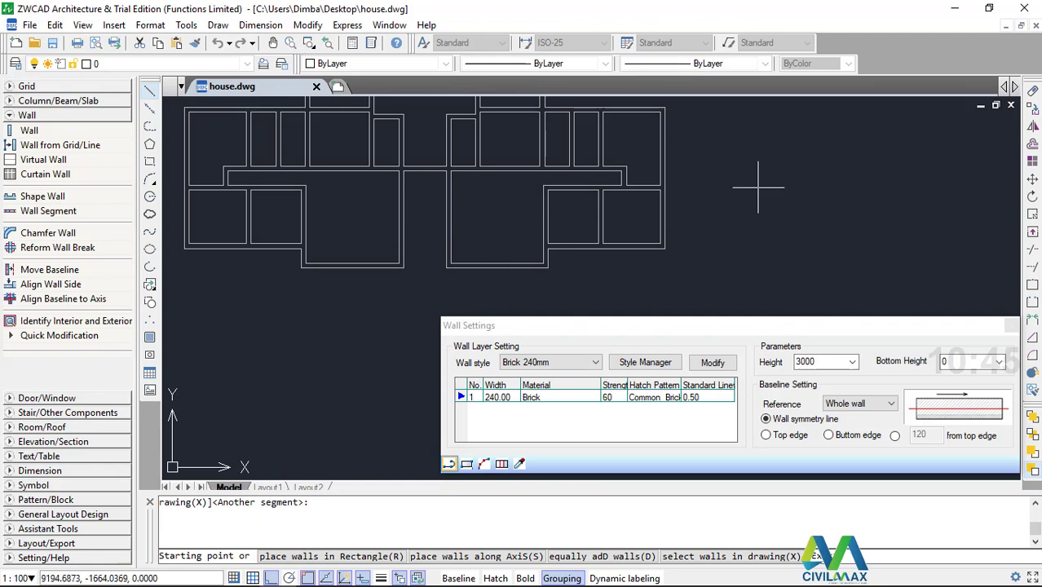
{"action": "key", "text": "Escape"}
Generate grid lines from all walls of the joined plans with Wall to Grid, using one crossing selection
{"action": "scroll", "coordinate": [427, 157], "scroll_direction": "up", "scroll_amount": 2}
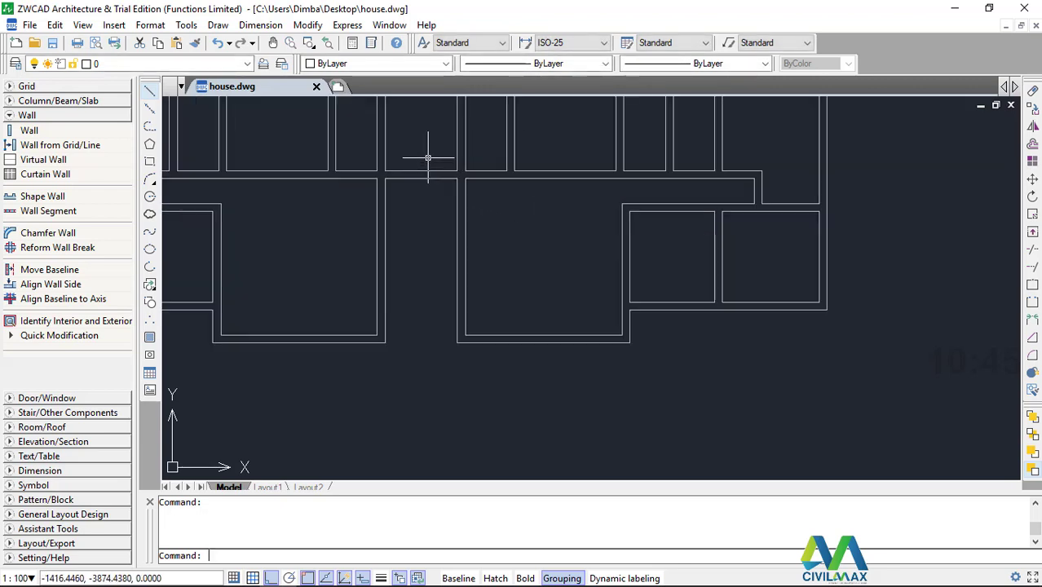
{"action": "scroll", "coordinate": [427, 157], "scroll_direction": "down", "scroll_amount": 4}
{"action": "scroll", "coordinate": [578, 302], "scroll_direction": "down", "scroll_amount": 1}
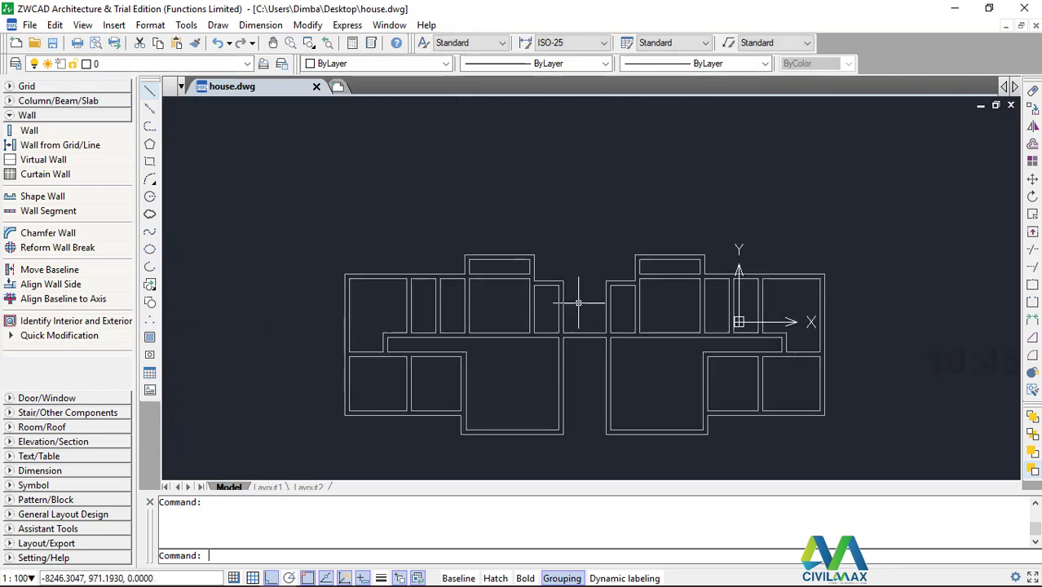
{"action": "scroll", "coordinate": [578, 303], "scroll_direction": "up", "scroll_amount": 1}
{"action": "scroll", "coordinate": [546, 297], "scroll_direction": "down", "scroll_amount": 1}
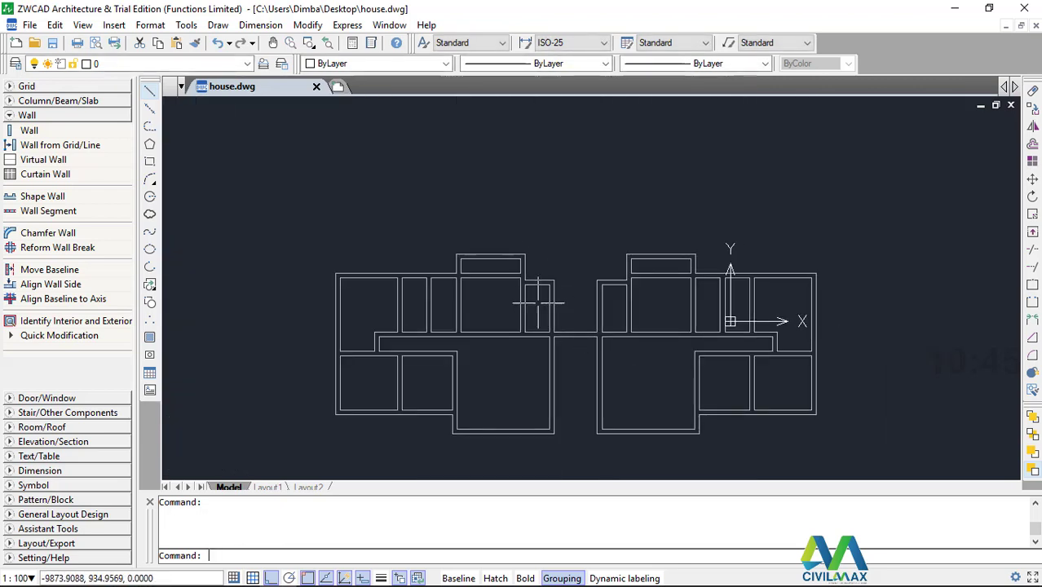
{"action": "left_click", "coordinate": [12, 115]}
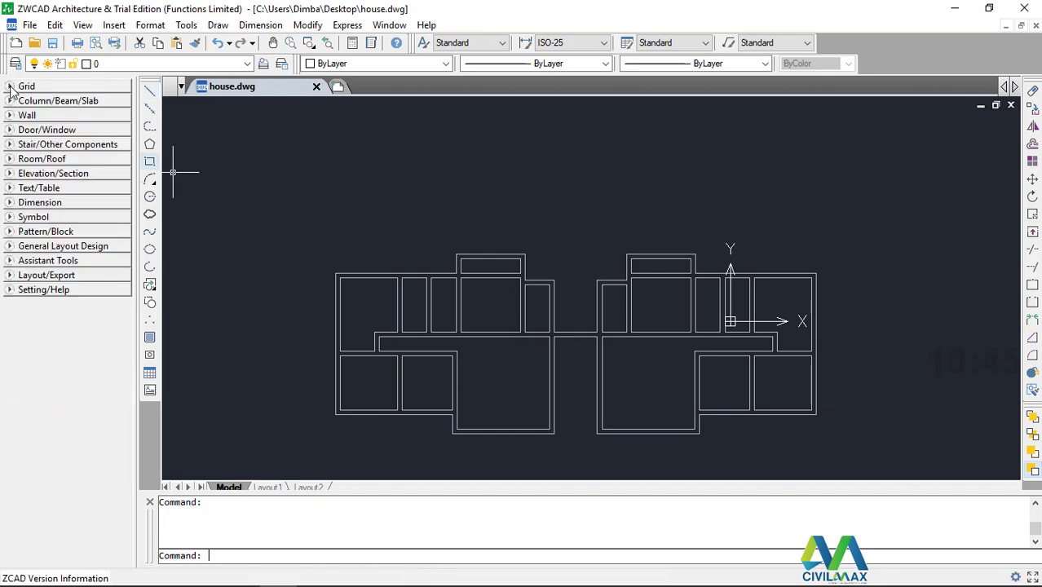
{"action": "left_click", "coordinate": [10, 87]}
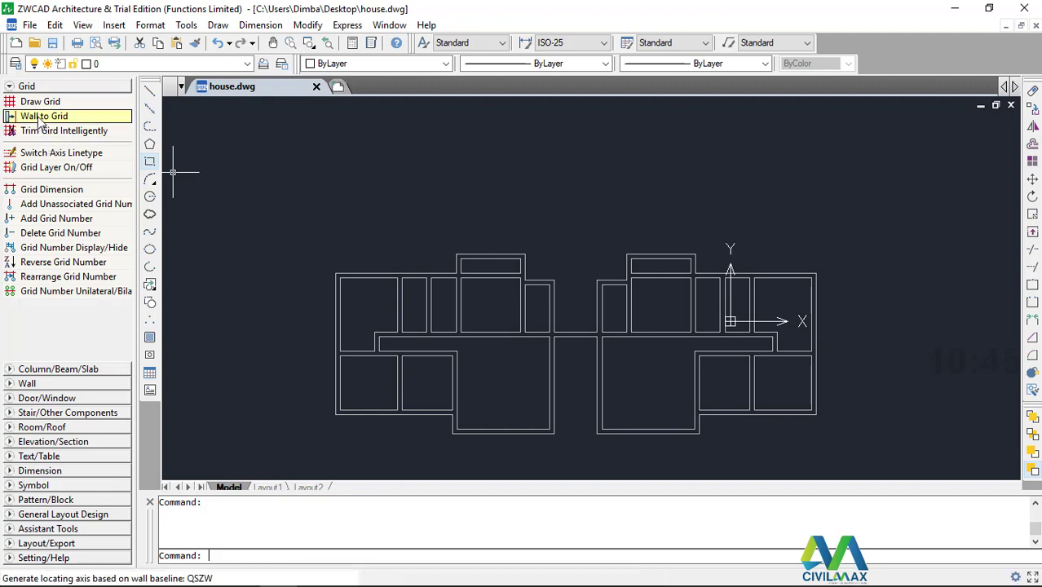
{"action": "left_click", "coordinate": [39, 116]}
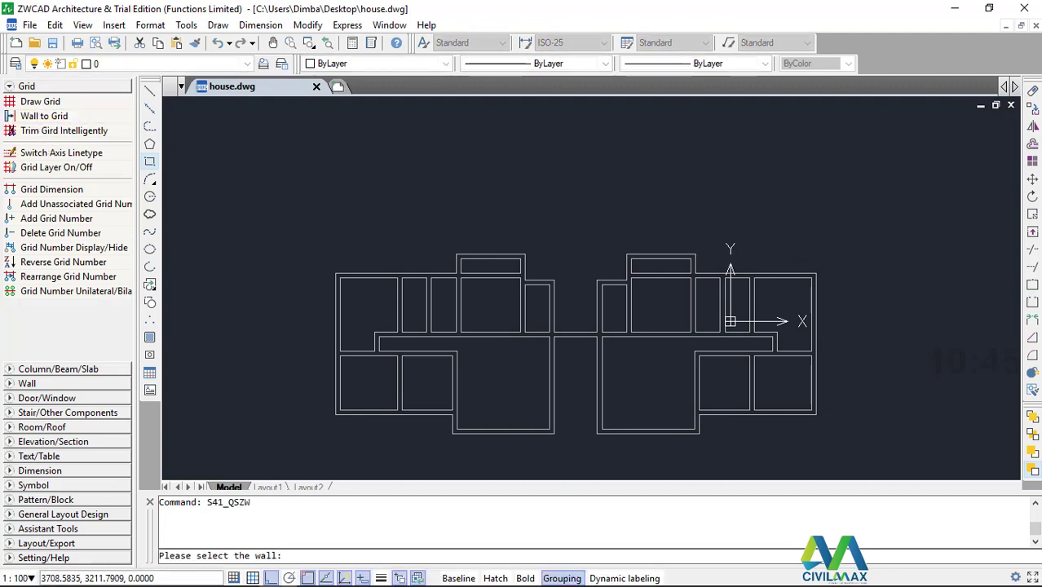
{"action": "left_click", "coordinate": [853, 227]}
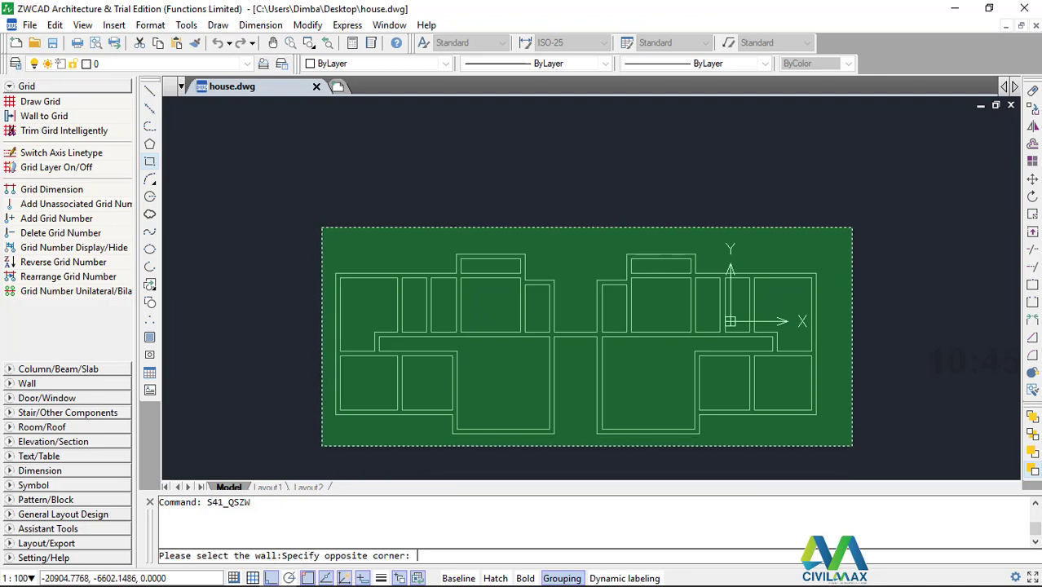
{"action": "left_click", "coordinate": [322, 449]}
{"action": "key", "text": "Return"}
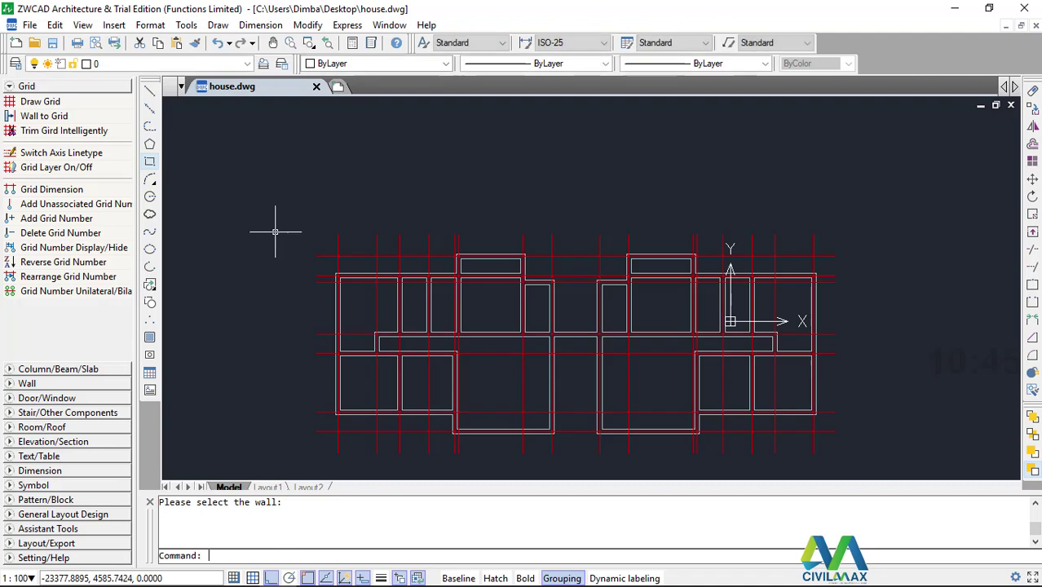
Examine how the generated grid lines run through the walls of both plans
{"action": "scroll", "coordinate": [561, 286], "scroll_direction": "up", "scroll_amount": 1}
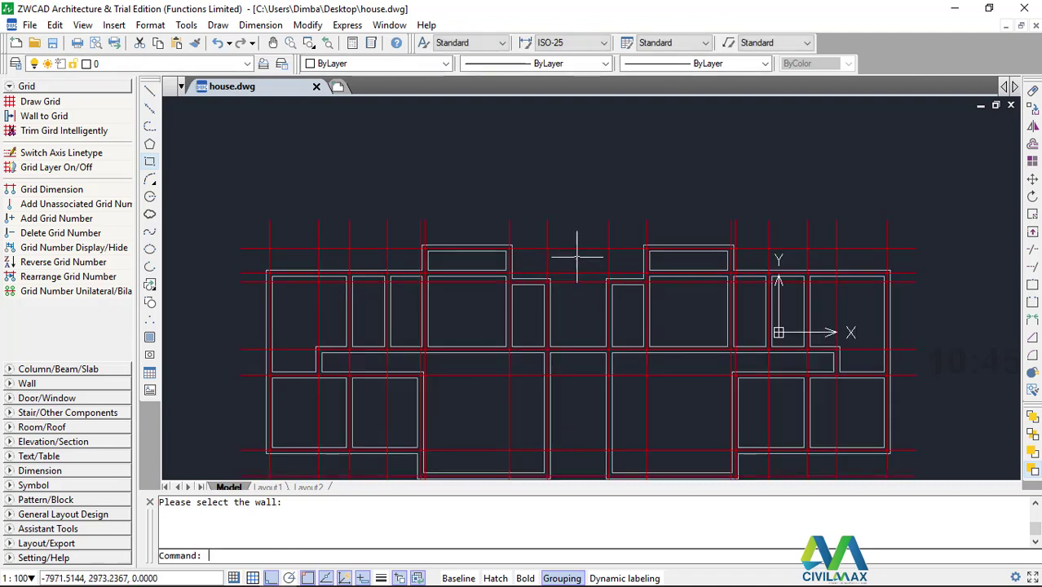
{"action": "scroll", "coordinate": [534, 205], "scroll_direction": "down", "scroll_amount": 1}
{"action": "scroll", "coordinate": [582, 293], "scroll_direction": "up", "scroll_amount": 1}
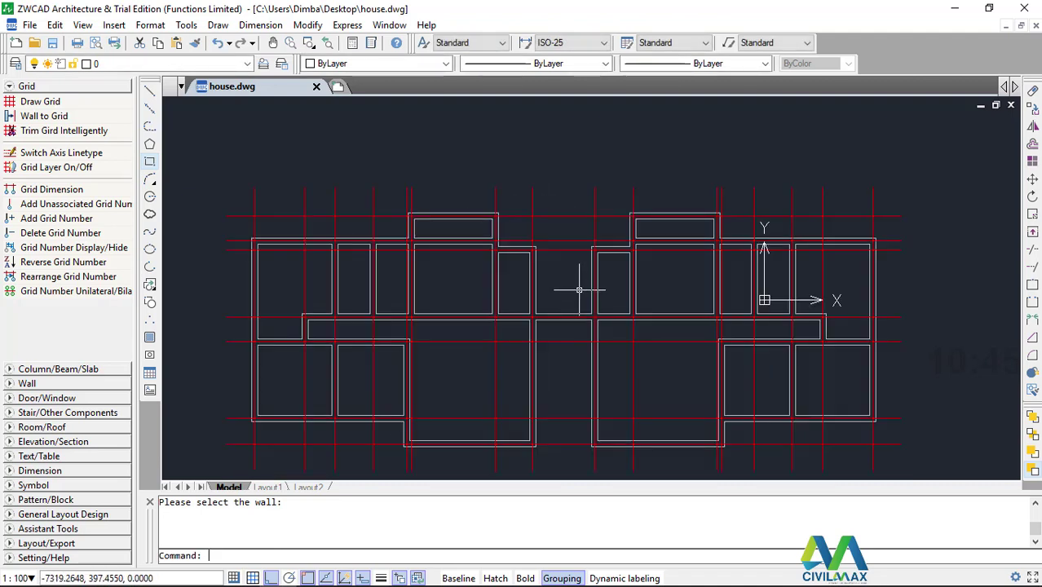
{"action": "scroll", "coordinate": [578, 295], "scroll_direction": "down", "scroll_amount": 1}
{"action": "scroll", "coordinate": [595, 390], "scroll_direction": "up", "scroll_amount": 2}
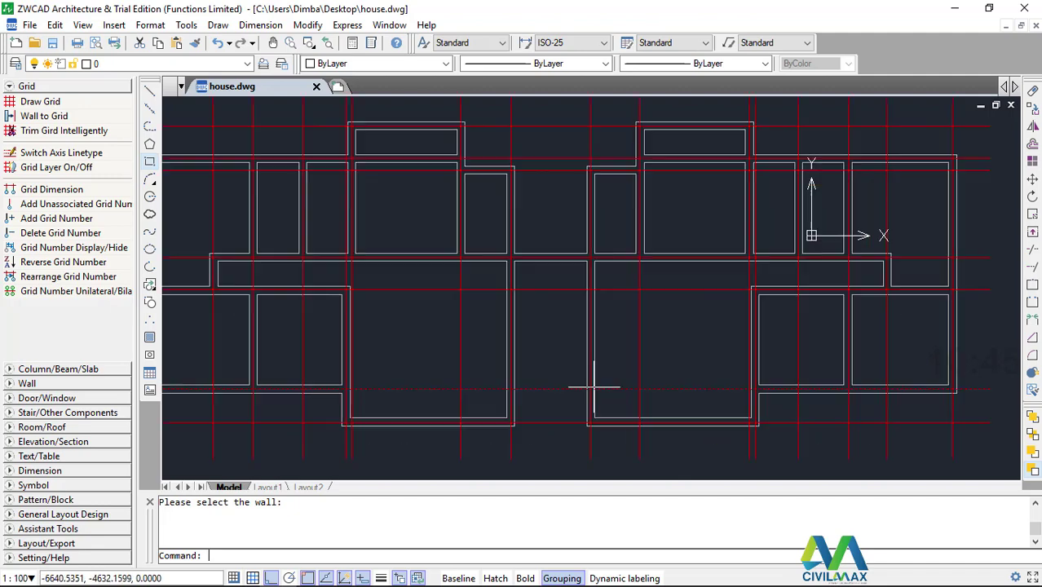
{"action": "scroll", "coordinate": [605, 353], "scroll_direction": "down", "scroll_amount": 1}
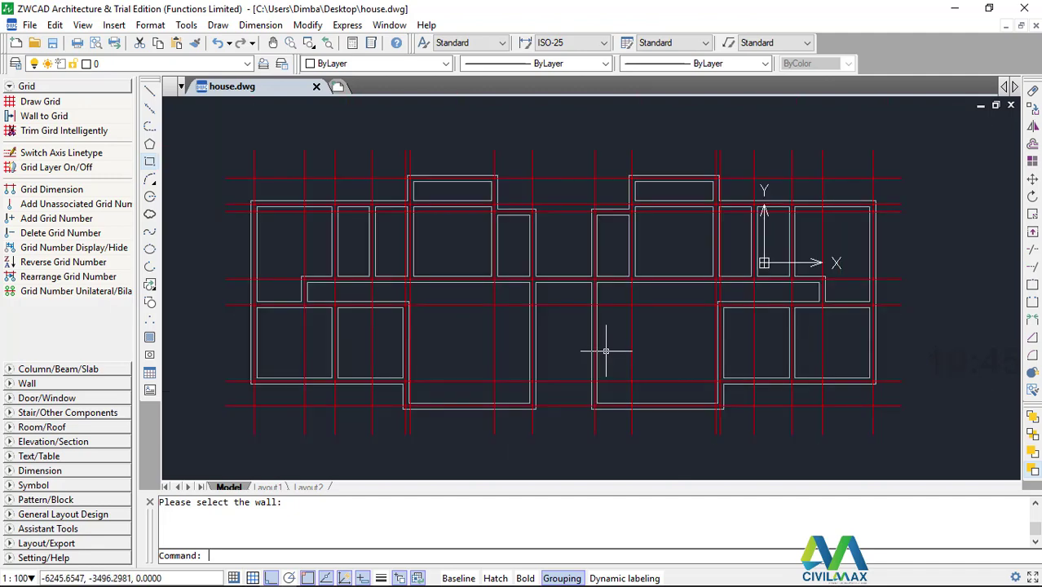
{"action": "scroll", "coordinate": [605, 351], "scroll_direction": "down", "scroll_amount": 1}
{"action": "scroll", "coordinate": [525, 233], "scroll_direction": "up", "scroll_amount": 1}
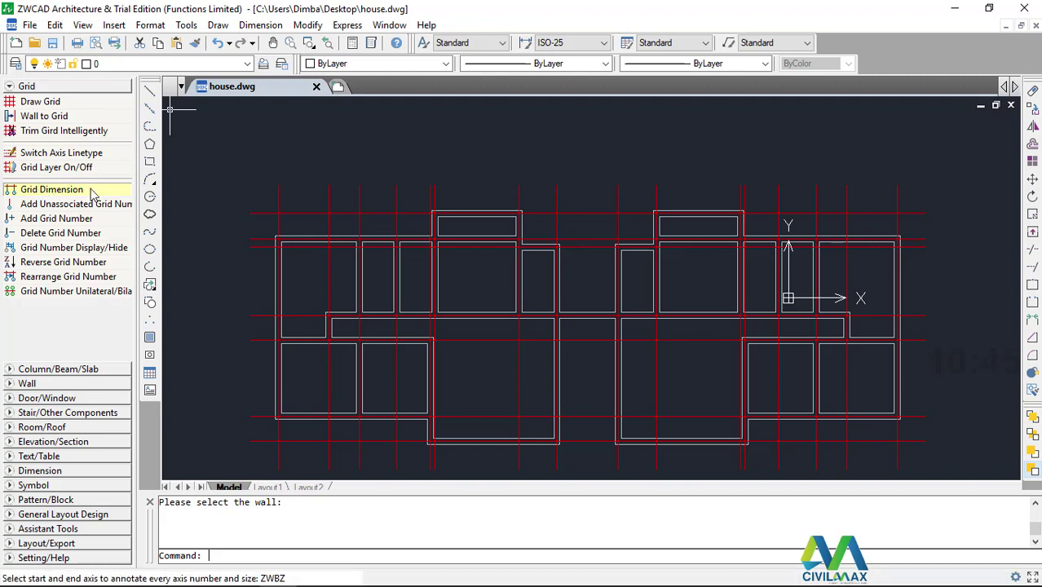
Dimension and number the vertical grid axes from the leftmost to the rightmost with Double-Side Dimension, starting at label 1
{"action": "left_click", "coordinate": [49, 190]}
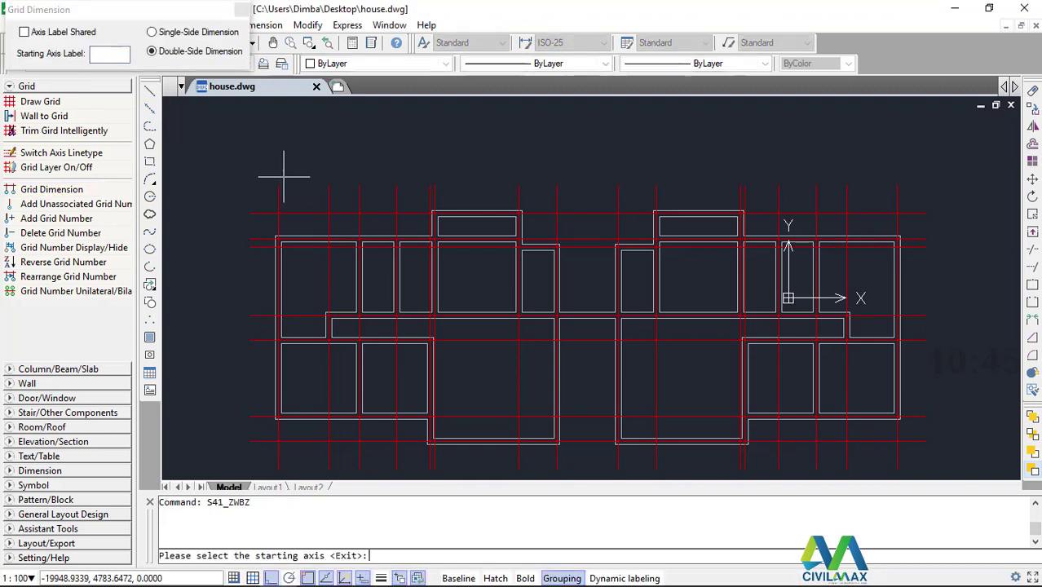
{"action": "left_click", "coordinate": [278, 184]}
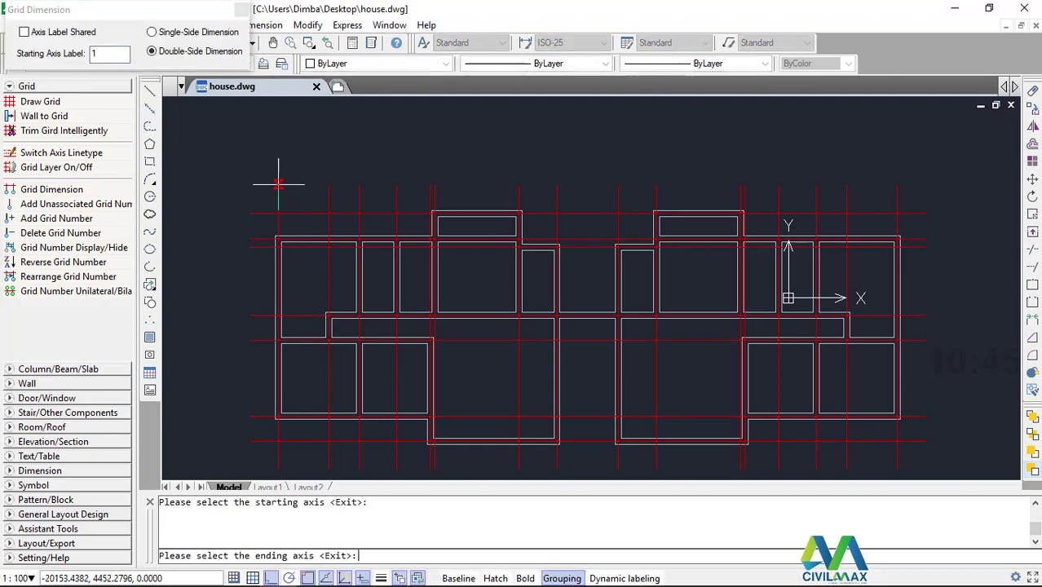
{"action": "left_click", "coordinate": [896, 185]}
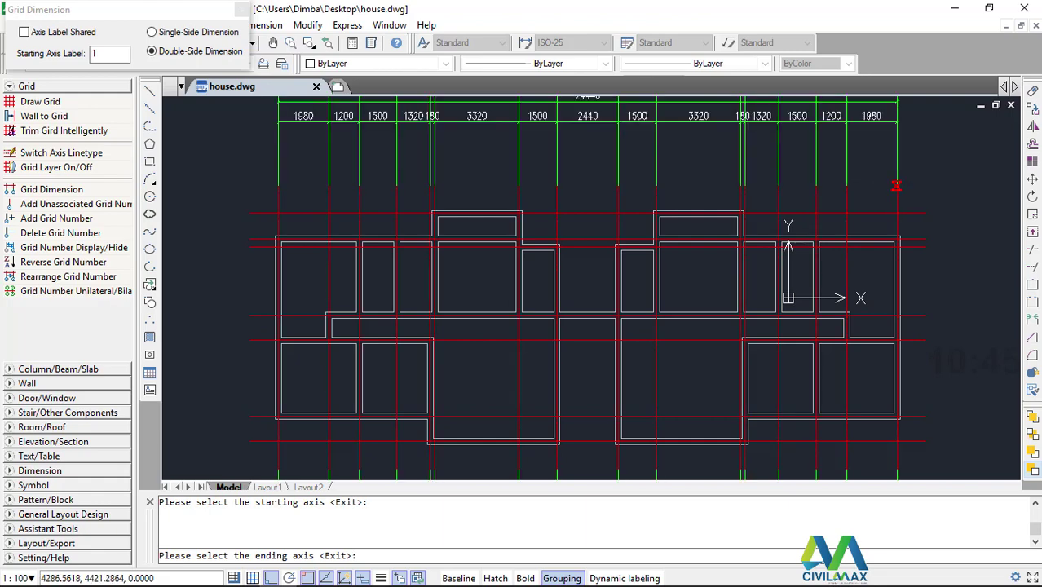
{"action": "scroll", "coordinate": [605, 221], "scroll_direction": "down", "scroll_amount": 1}
{"action": "scroll", "coordinate": [547, 142], "scroll_direction": "up", "scroll_amount": 2}
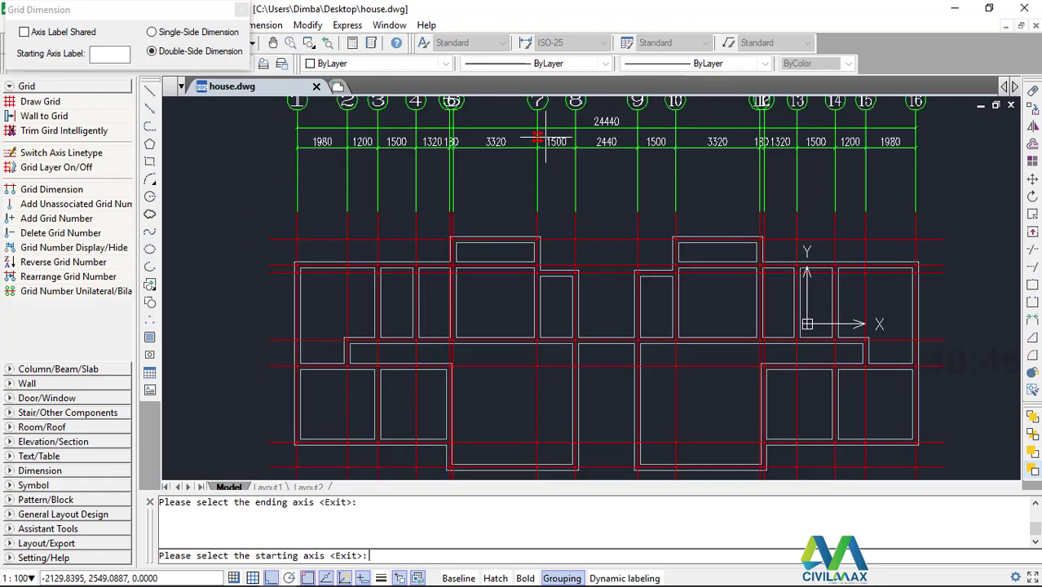
Dimension and letter the horizontal grid axes from the topmost to the bottommost with Double-Side Dimension, starting at label A
{"action": "scroll", "coordinate": [511, 151], "scroll_direction": "down", "scroll_amount": 3}
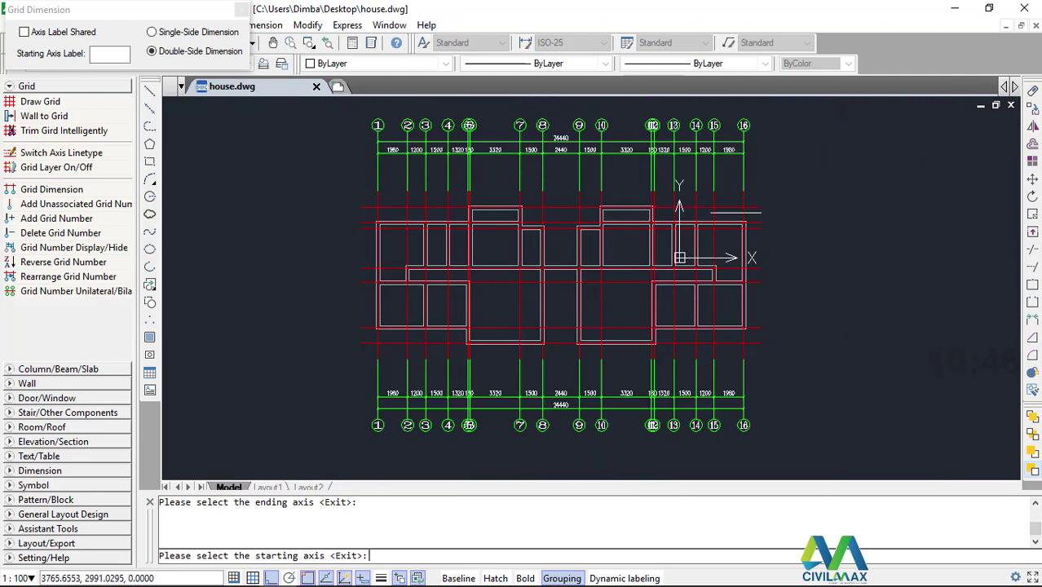
{"action": "scroll", "coordinate": [740, 204], "scroll_direction": "up", "scroll_amount": 1}
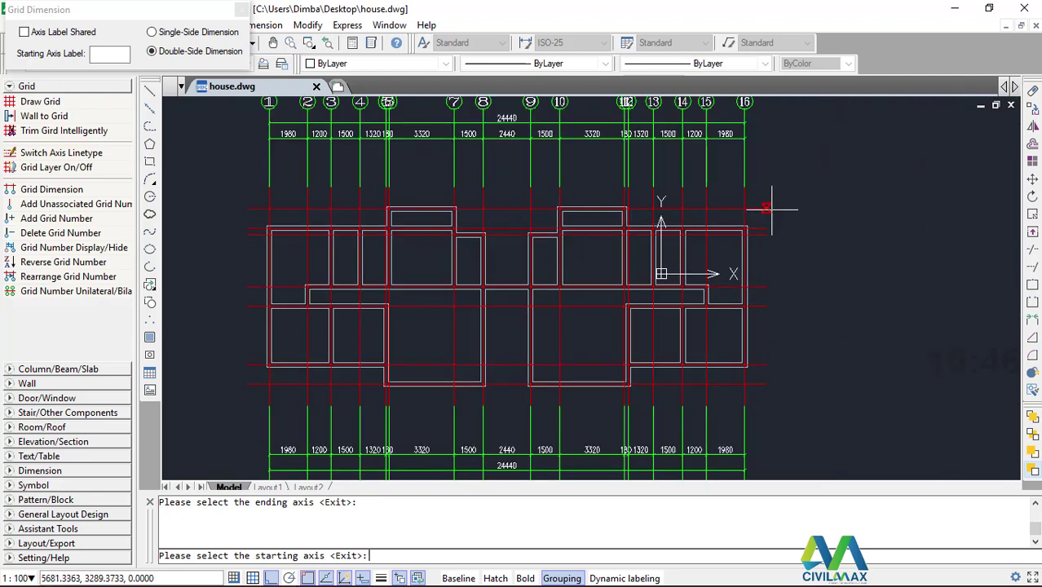
{"action": "left_click", "coordinate": [765, 207]}
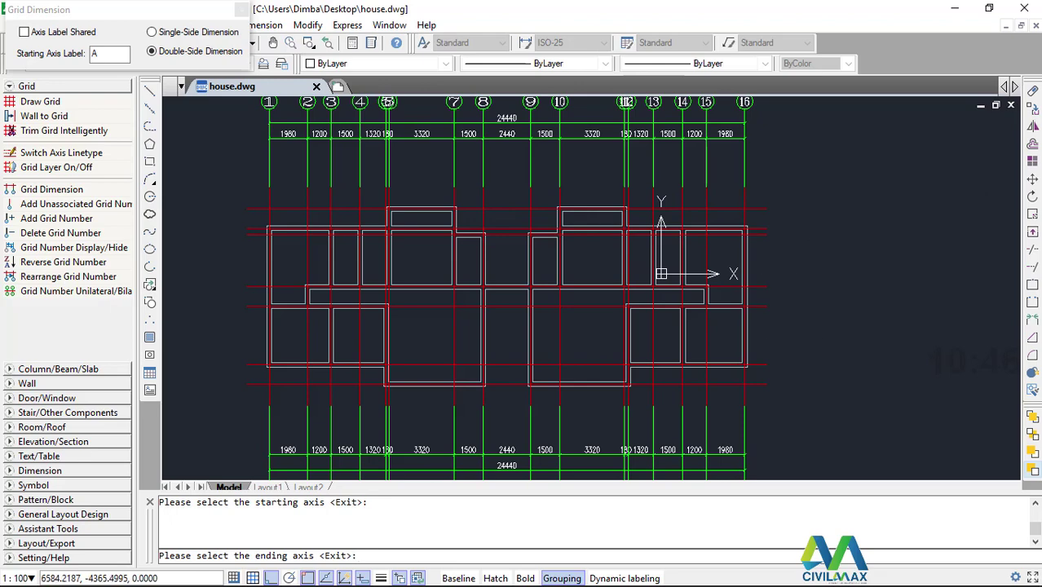
{"action": "left_click", "coordinate": [770, 376]}
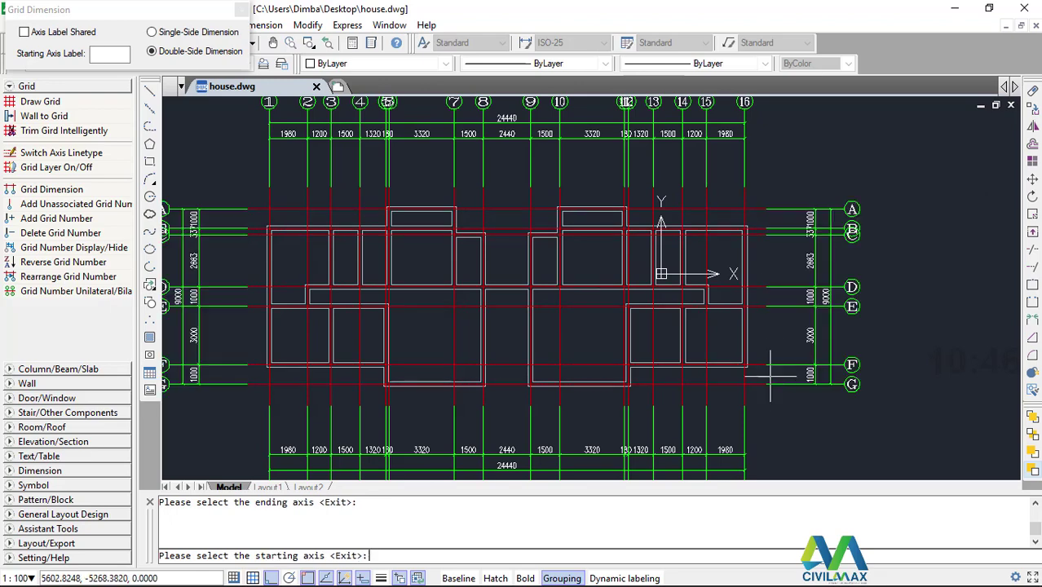
{"action": "scroll", "coordinate": [769, 376], "scroll_direction": "down", "scroll_amount": 2}
{"action": "scroll", "coordinate": [636, 371], "scroll_direction": "up", "scroll_amount": 3}
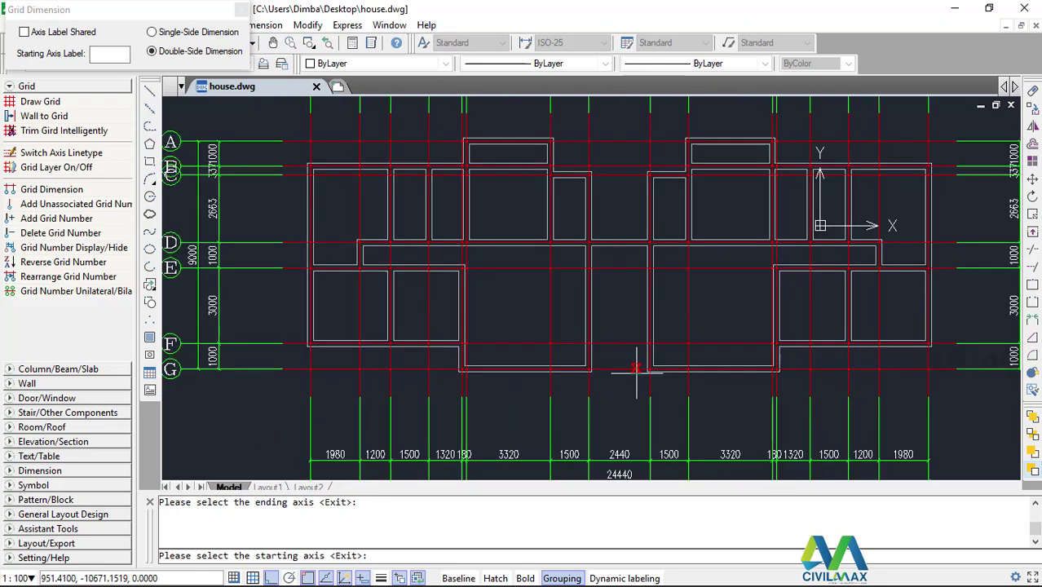
{"action": "key", "text": "Return"}
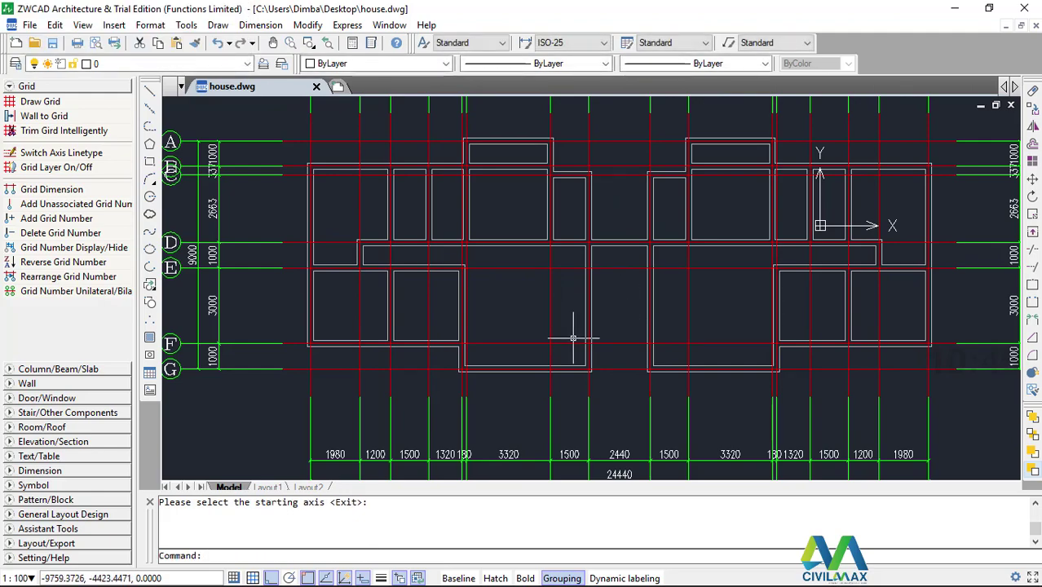
Examine the grid dimensions and axis labels on all sides of the joined house plans
{"action": "scroll", "coordinate": [573, 337], "scroll_direction": "down", "scroll_amount": 2}
{"action": "scroll", "coordinate": [558, 310], "scroll_direction": "up", "scroll_amount": 2}
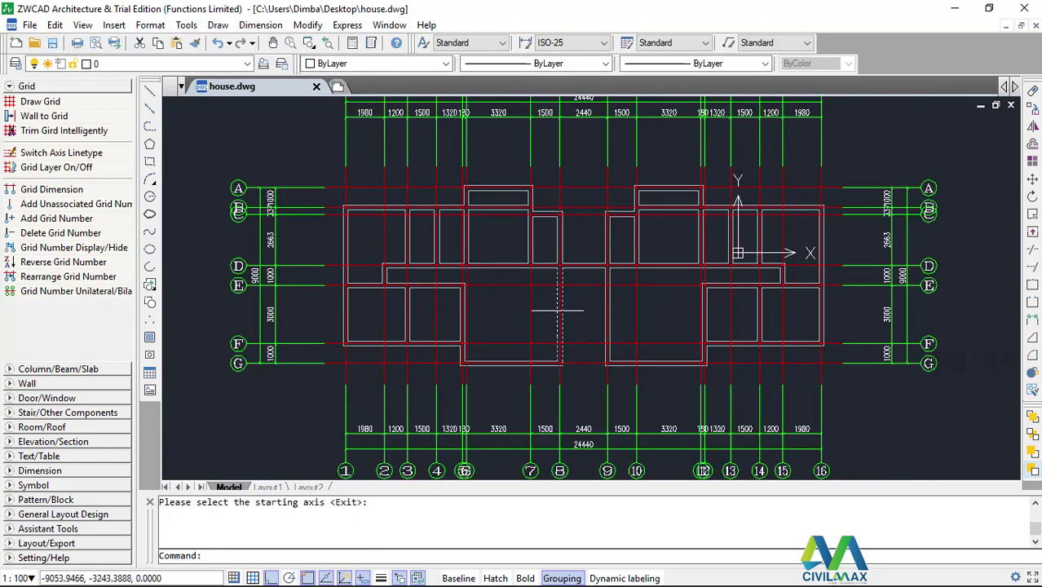
{"action": "scroll", "coordinate": [538, 297], "scroll_direction": "up", "scroll_amount": 2}
{"action": "scroll", "coordinate": [481, 318], "scroll_direction": "down", "scroll_amount": 3}
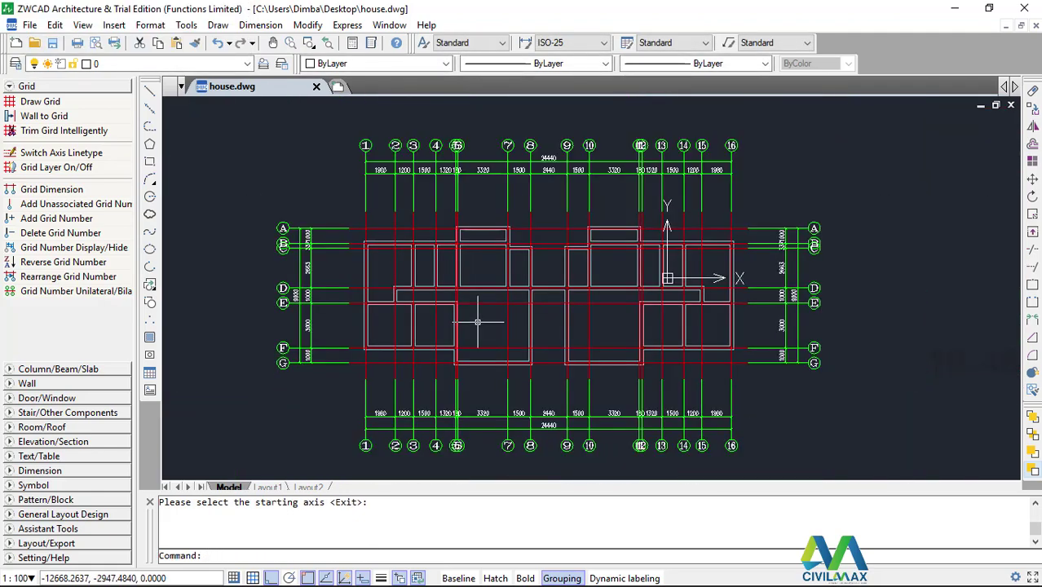
{"action": "scroll", "coordinate": [551, 345], "scroll_direction": "up", "scroll_amount": 3}
{"action": "scroll", "coordinate": [563, 346], "scroll_direction": "down", "scroll_amount": 3}
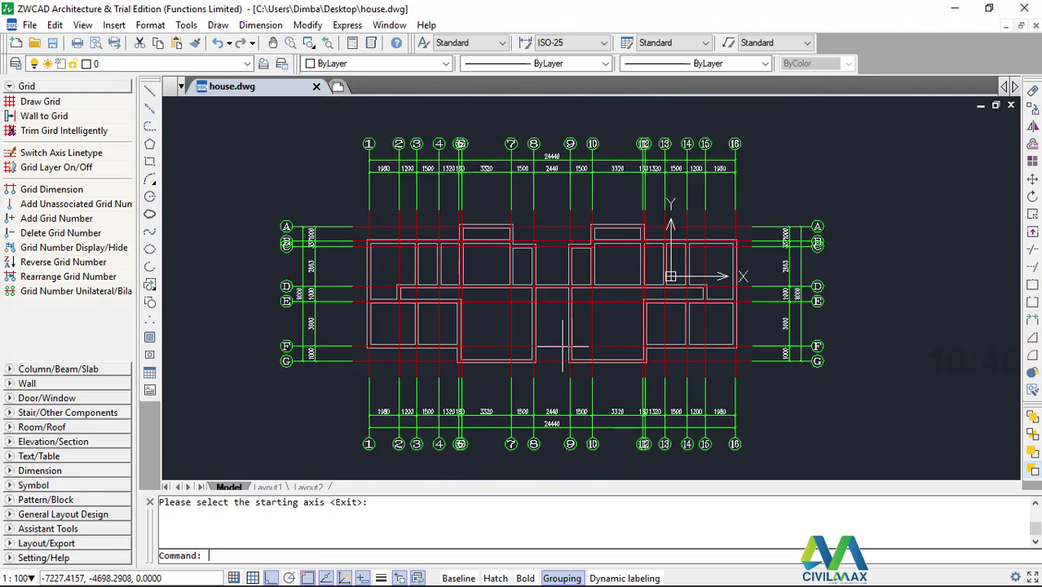
{"action": "scroll", "coordinate": [515, 195], "scroll_direction": "up", "scroll_amount": 3}
{"action": "scroll", "coordinate": [518, 204], "scroll_direction": "down", "scroll_amount": 3}
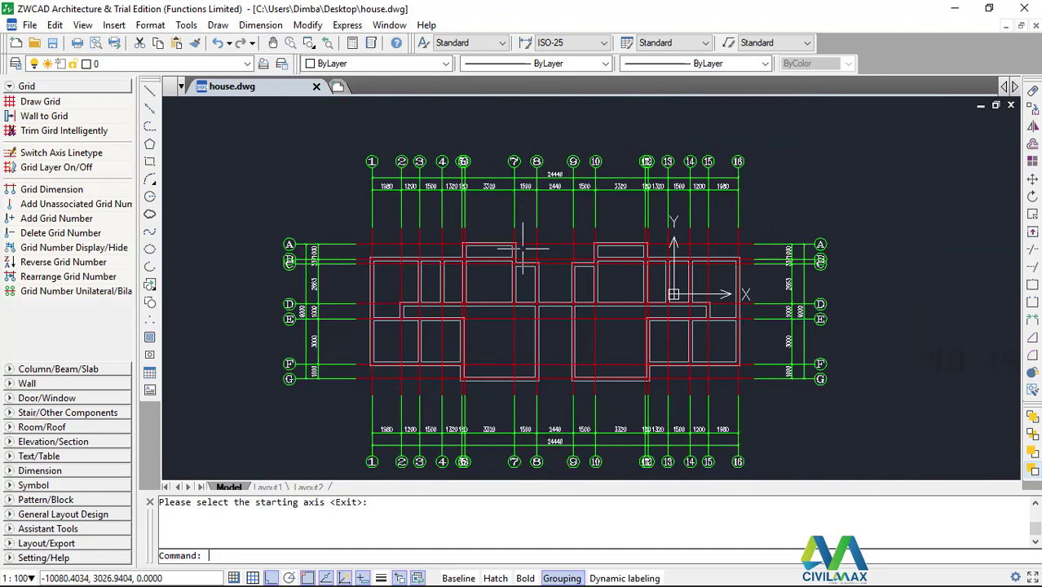
{"action": "scroll", "coordinate": [483, 331], "scroll_direction": "up", "scroll_amount": 3}
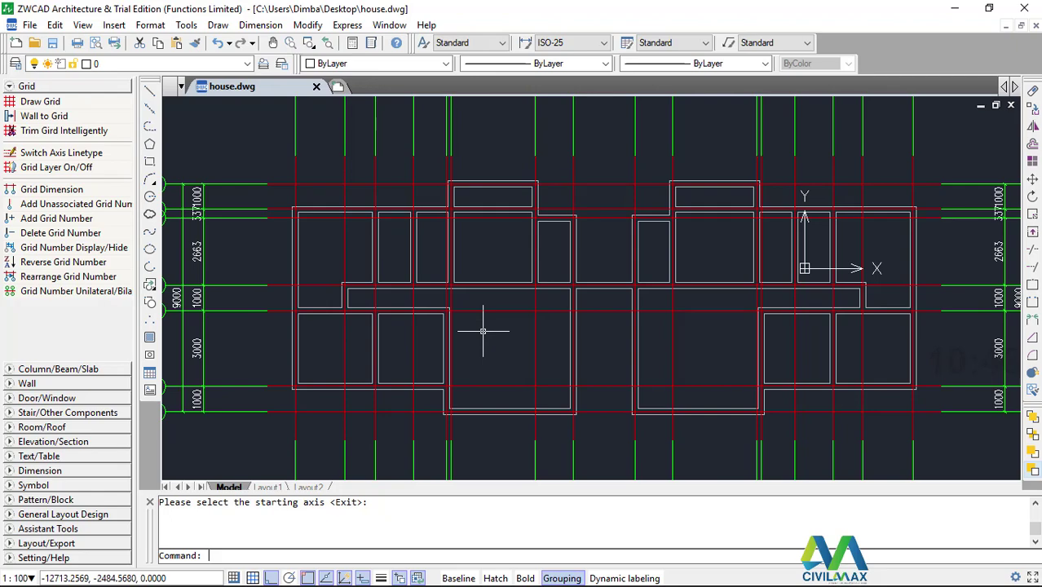
{"action": "scroll", "coordinate": [483, 331], "scroll_direction": "down", "scroll_amount": 3}
{"action": "scroll", "coordinate": [518, 195], "scroll_direction": "up", "scroll_amount": 5}
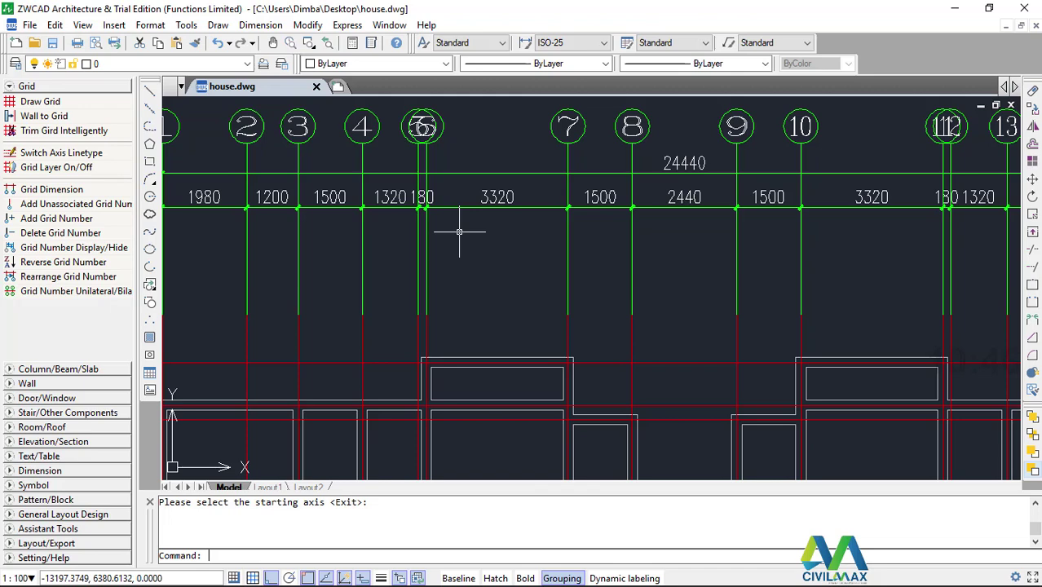
{"action": "scroll", "coordinate": [459, 232], "scroll_direction": "down", "scroll_amount": 3}
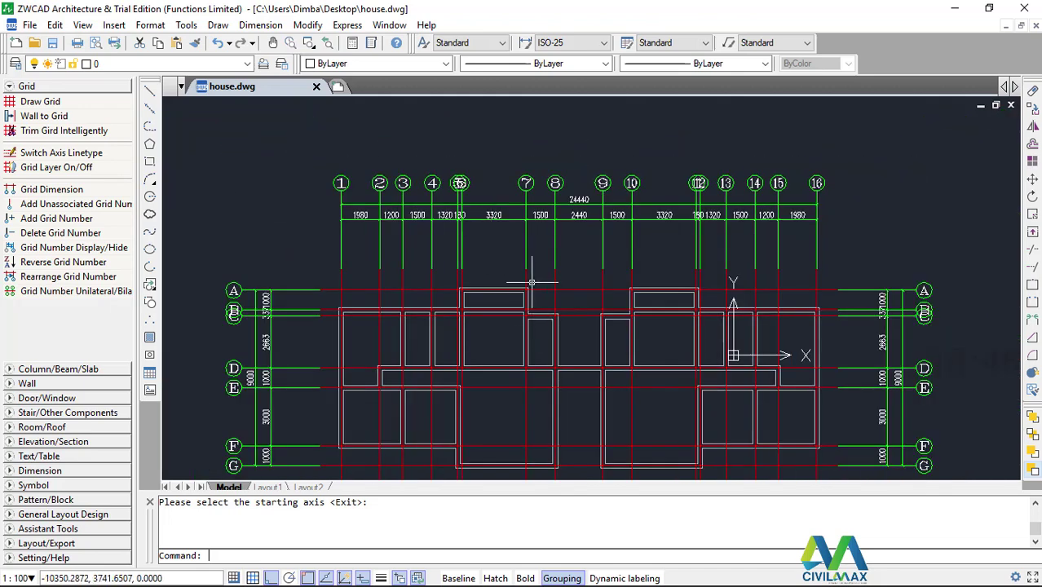
{"action": "scroll", "coordinate": [532, 282], "scroll_direction": "down", "scroll_amount": 3}
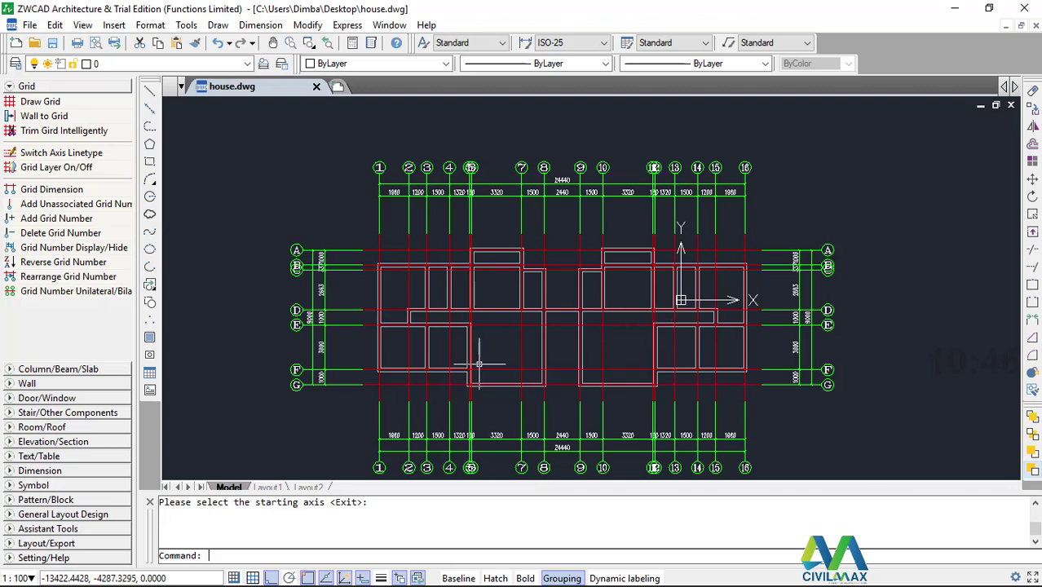
{"action": "scroll", "coordinate": [489, 343], "scroll_direction": "down", "scroll_amount": 3}
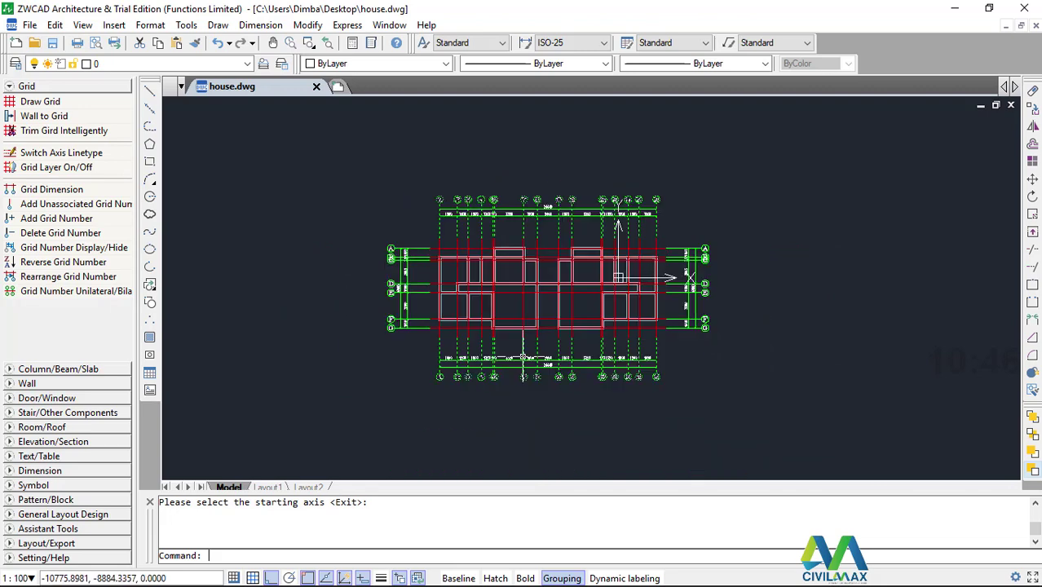
Inspect the gap between the two mirrored plans and the grid lines that run through the facing outer walls
{"action": "scroll", "coordinate": [525, 281], "scroll_direction": "up", "scroll_amount": 6}
{"action": "scroll", "coordinate": [530, 285], "scroll_direction": "down", "scroll_amount": 3}
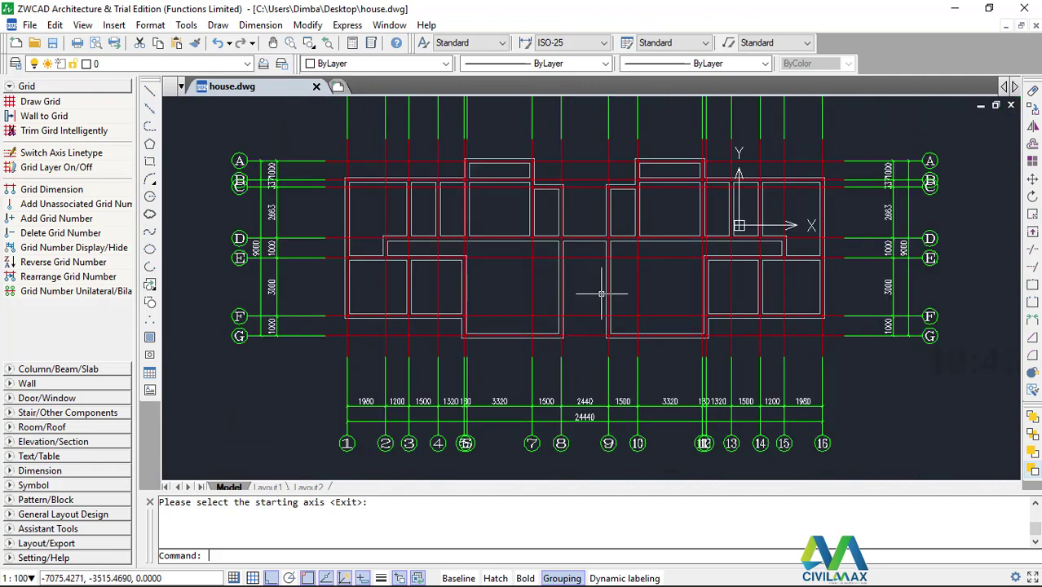
{"action": "scroll", "coordinate": [603, 265], "scroll_direction": "up", "scroll_amount": 1}
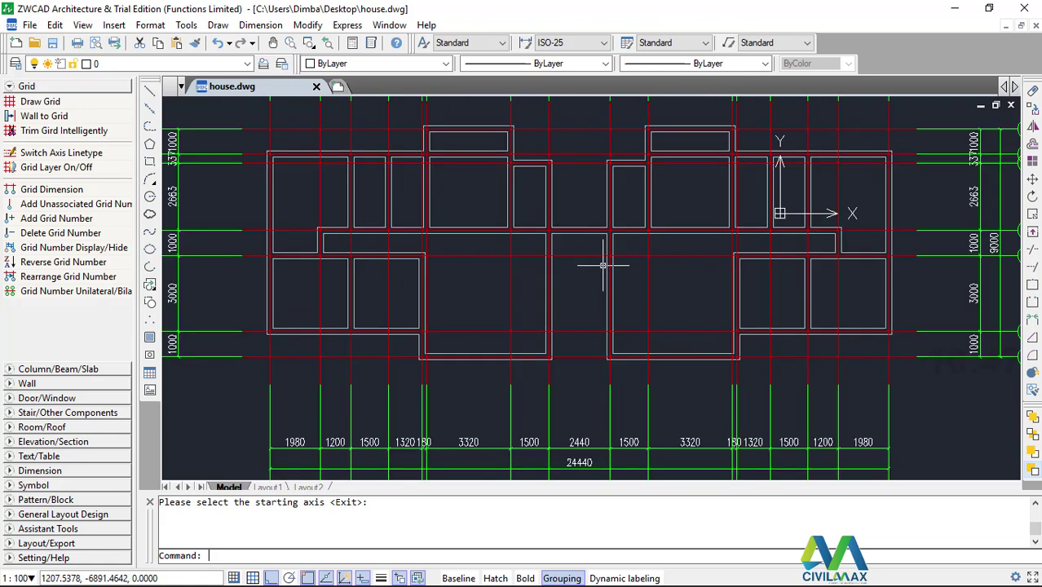
{"action": "scroll", "coordinate": [559, 352], "scroll_direction": "up", "scroll_amount": 3}
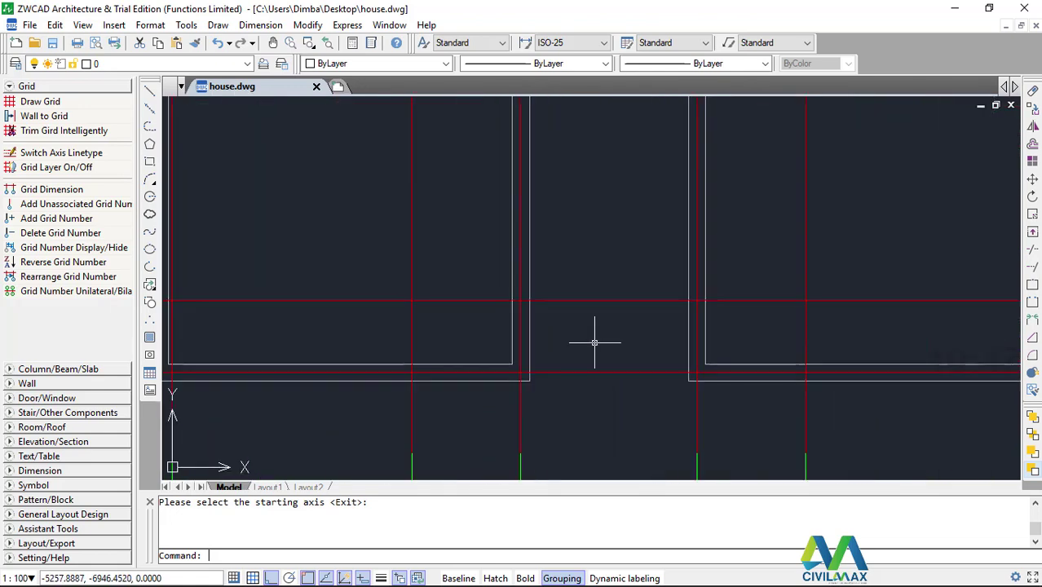
{"action": "scroll", "coordinate": [603, 371], "scroll_direction": "down", "scroll_amount": 5}
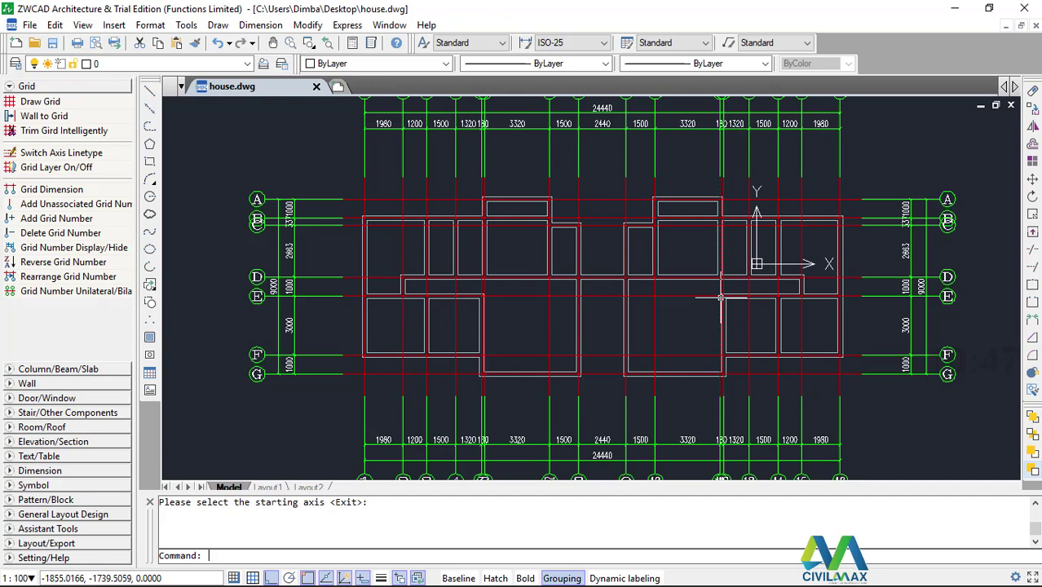
{"action": "scroll", "coordinate": [541, 317], "scroll_direction": "down", "scroll_amount": 1}
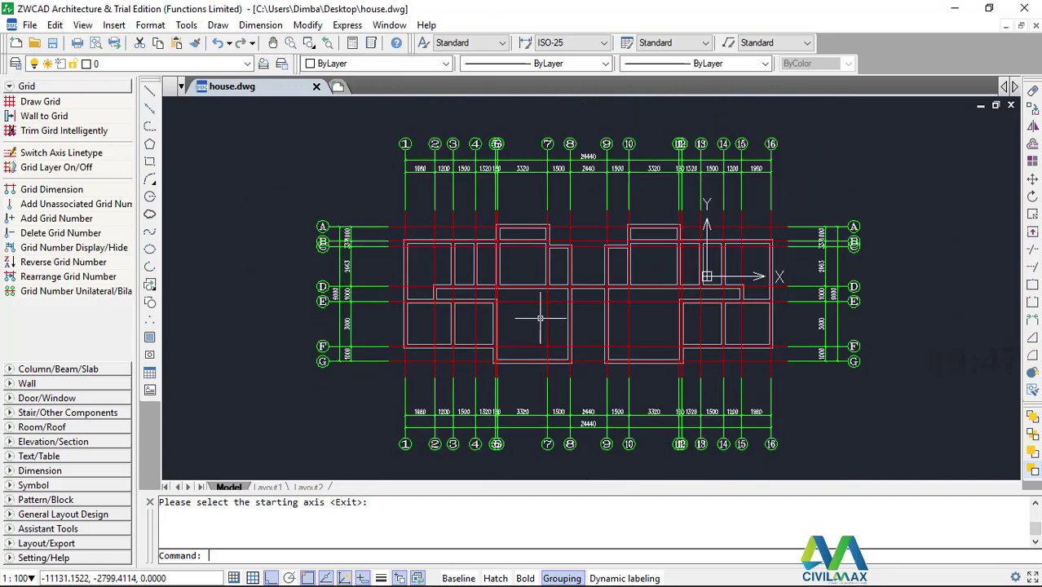
{"action": "scroll", "coordinate": [605, 329], "scroll_direction": "up", "scroll_amount": 1}
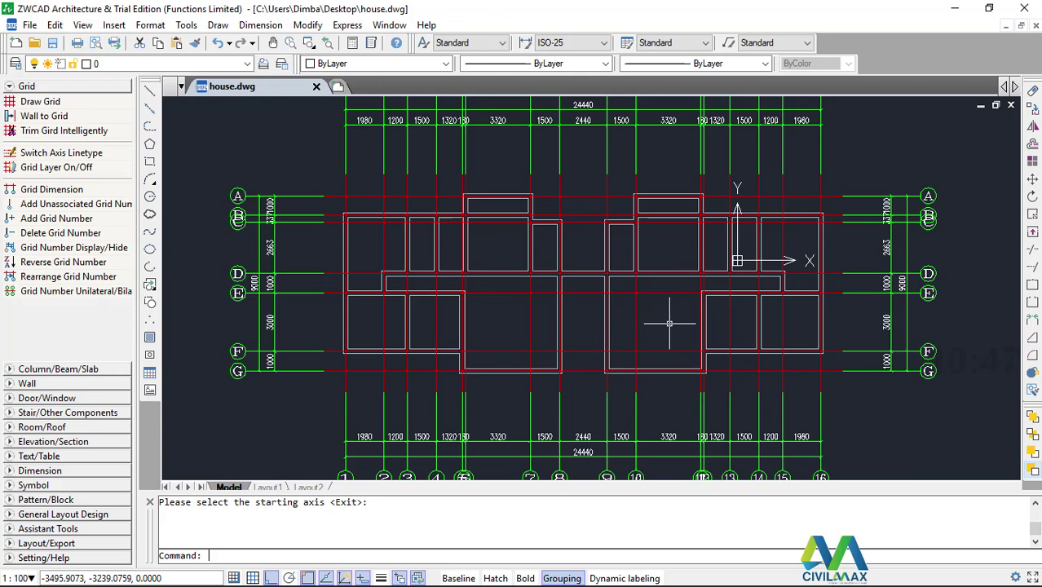
{"action": "scroll", "coordinate": [669, 324], "scroll_direction": "down", "scroll_amount": 1}
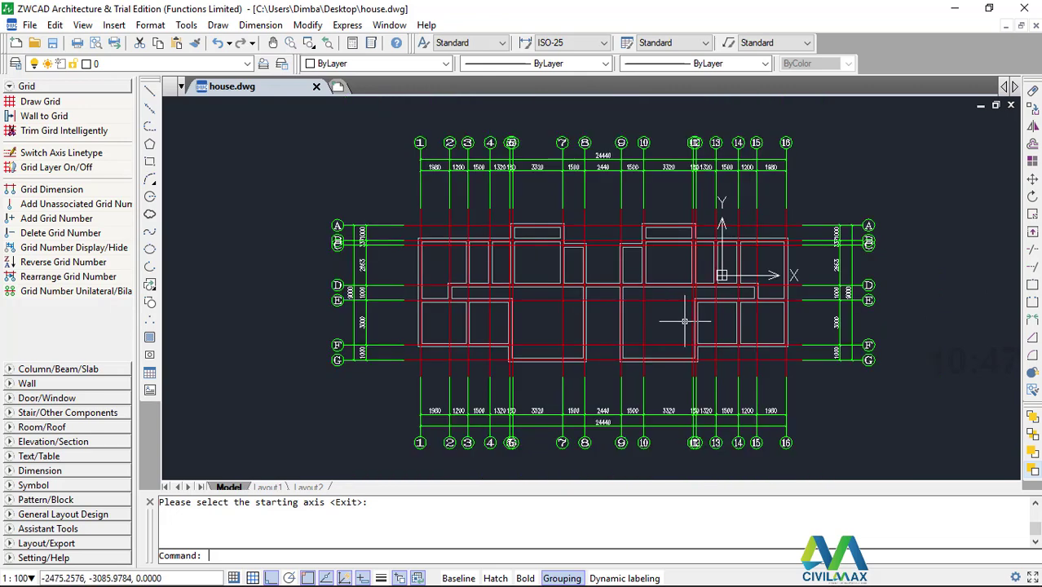
{"action": "scroll", "coordinate": [685, 322], "scroll_direction": "up", "scroll_amount": 1}
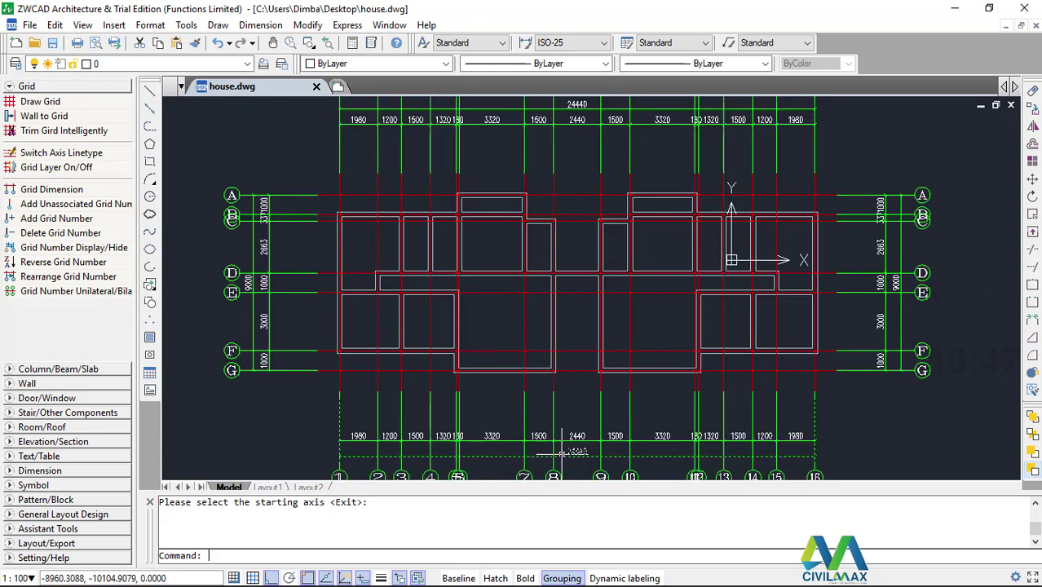
{"action": "scroll", "coordinate": [630, 346], "scroll_direction": "down", "scroll_amount": 1}
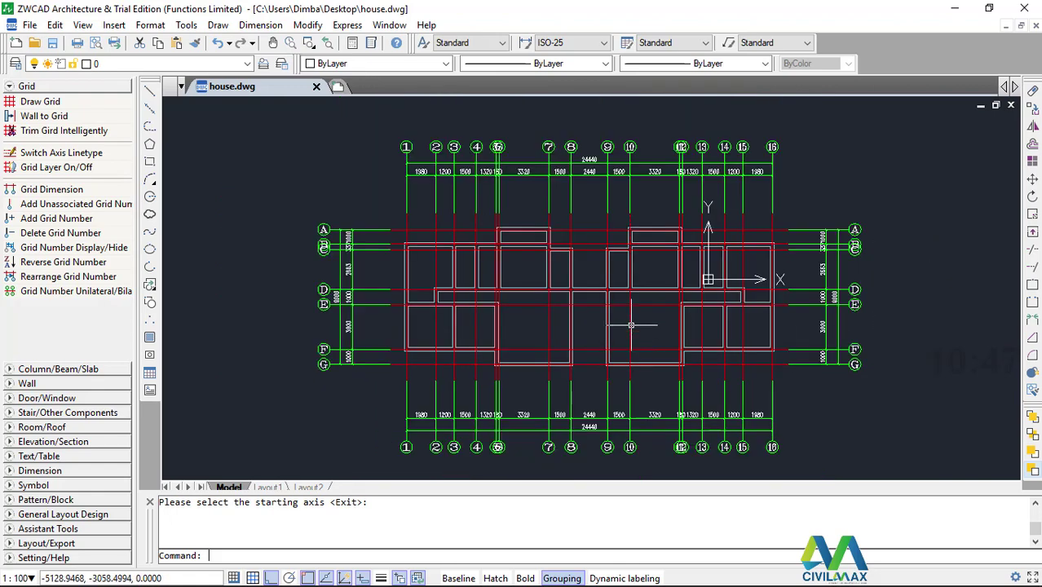
Examine the lettered axes beside the left plan and how its rooms and walls sit on the grid lines
{"action": "scroll", "coordinate": [587, 318], "scroll_direction": "up", "scroll_amount": 1}
{"action": "scroll", "coordinate": [726, 289], "scroll_direction": "down", "scroll_amount": 1}
{"action": "scroll", "coordinate": [555, 242], "scroll_direction": "up", "scroll_amount": 3}
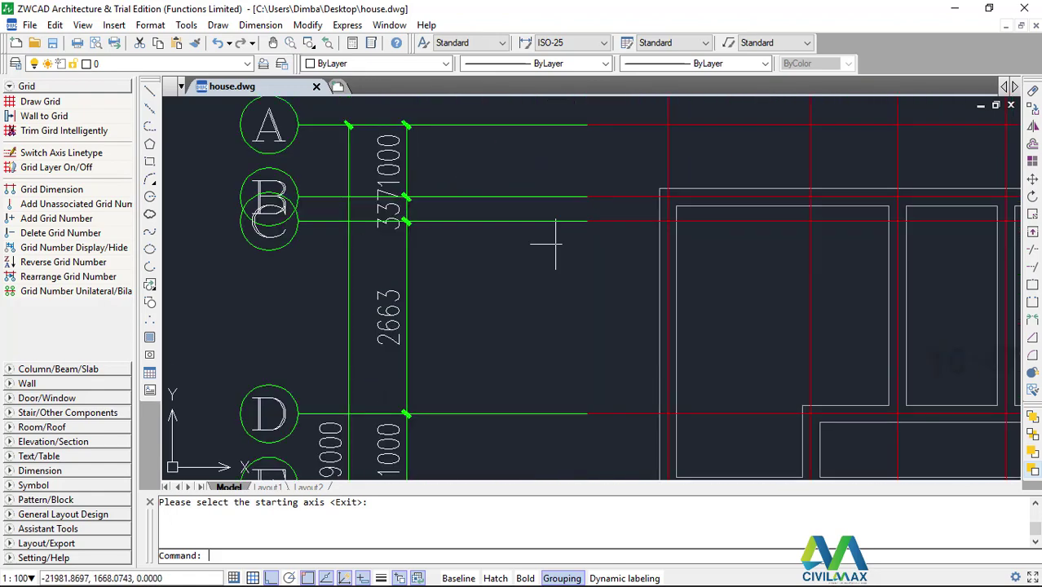
{"action": "scroll", "coordinate": [689, 216], "scroll_direction": "up", "scroll_amount": 2}
{"action": "scroll", "coordinate": [372, 220], "scroll_direction": "down", "scroll_amount": 5}
{"action": "scroll", "coordinate": [557, 326], "scroll_direction": "up", "scroll_amount": 4}
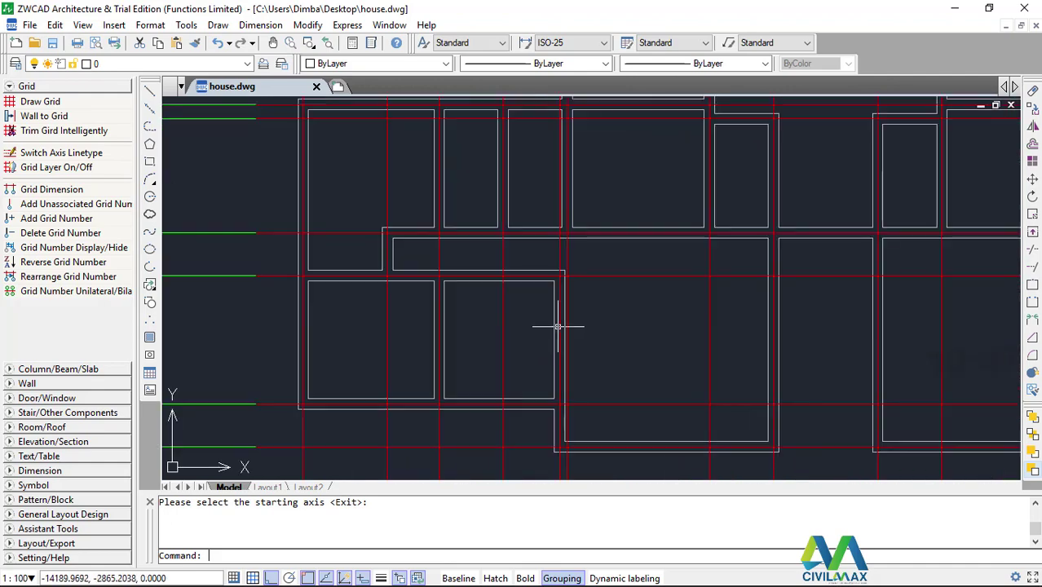
{"action": "scroll", "coordinate": [557, 326], "scroll_direction": "down", "scroll_amount": 4}
{"action": "scroll", "coordinate": [542, 325], "scroll_direction": "up", "scroll_amount": 4}
{"action": "scroll", "coordinate": [633, 285], "scroll_direction": "down", "scroll_amount": 1}
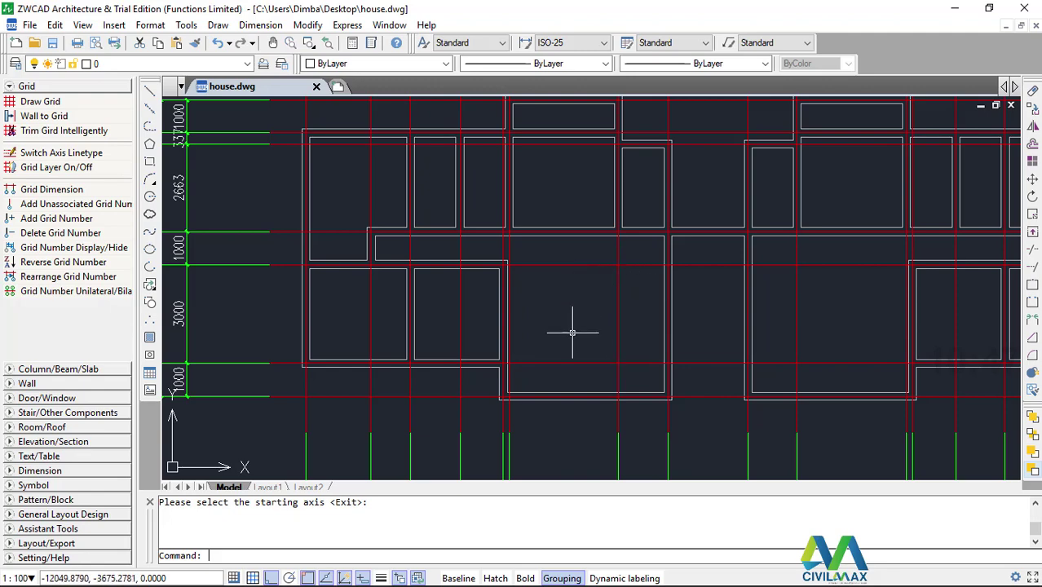
{"action": "scroll", "coordinate": [559, 341], "scroll_direction": "down", "scroll_amount": 1}
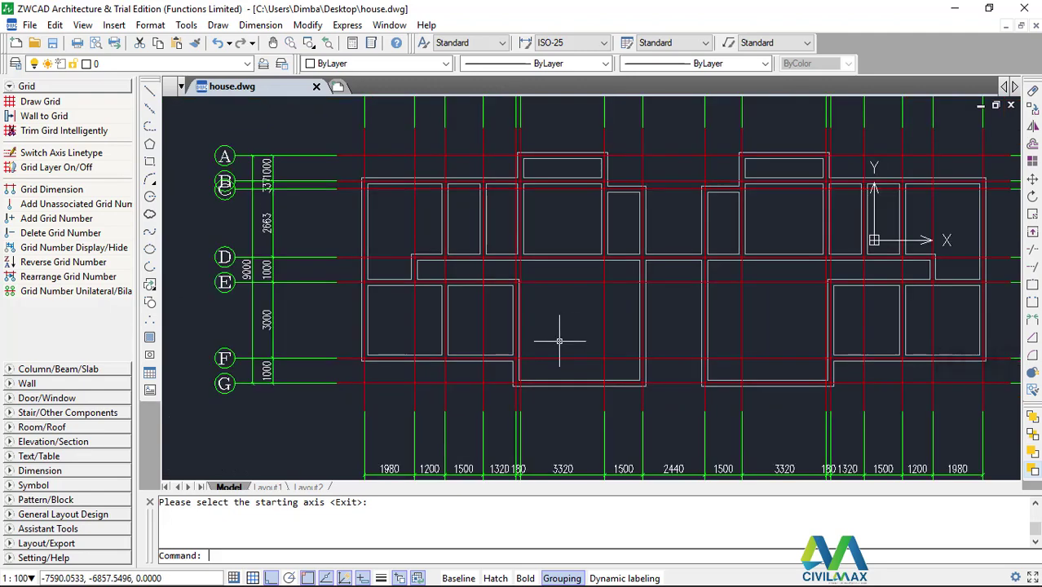
{"action": "scroll", "coordinate": [600, 308], "scroll_direction": "up", "scroll_amount": 1}
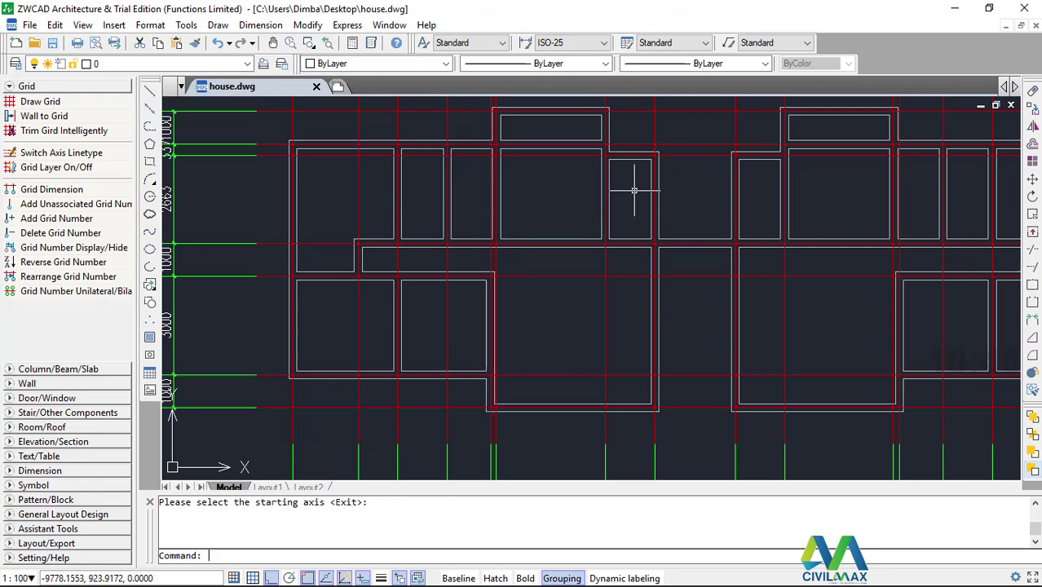
{"action": "scroll", "coordinate": [612, 215], "scroll_direction": "down", "scroll_amount": 5}
{"action": "scroll", "coordinate": [571, 150], "scroll_direction": "up", "scroll_amount": 7}
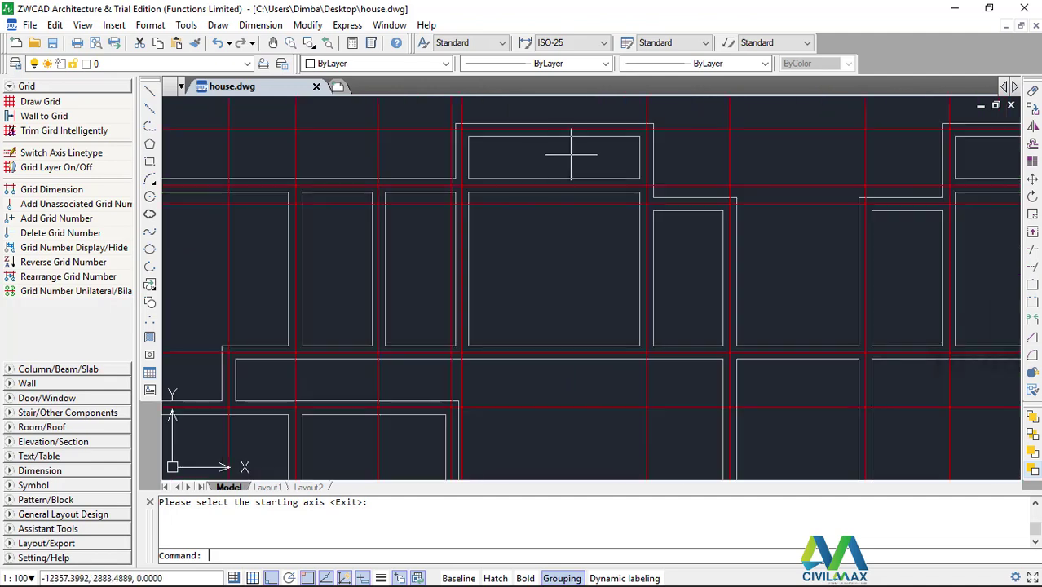
{"action": "scroll", "coordinate": [524, 161], "scroll_direction": "down", "scroll_amount": 5}
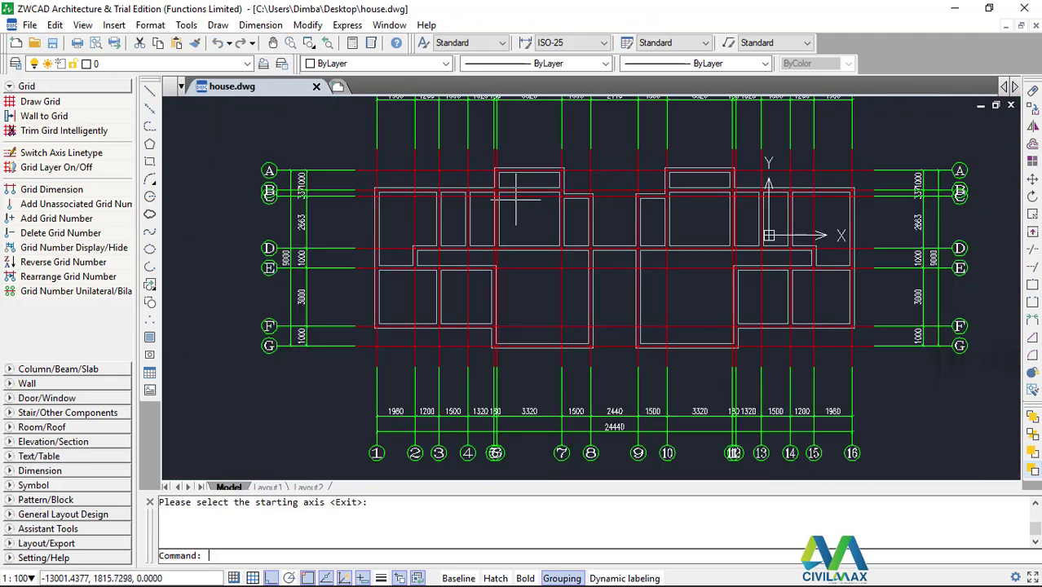
{"action": "scroll", "coordinate": [623, 286], "scroll_direction": "up", "scroll_amount": 4}
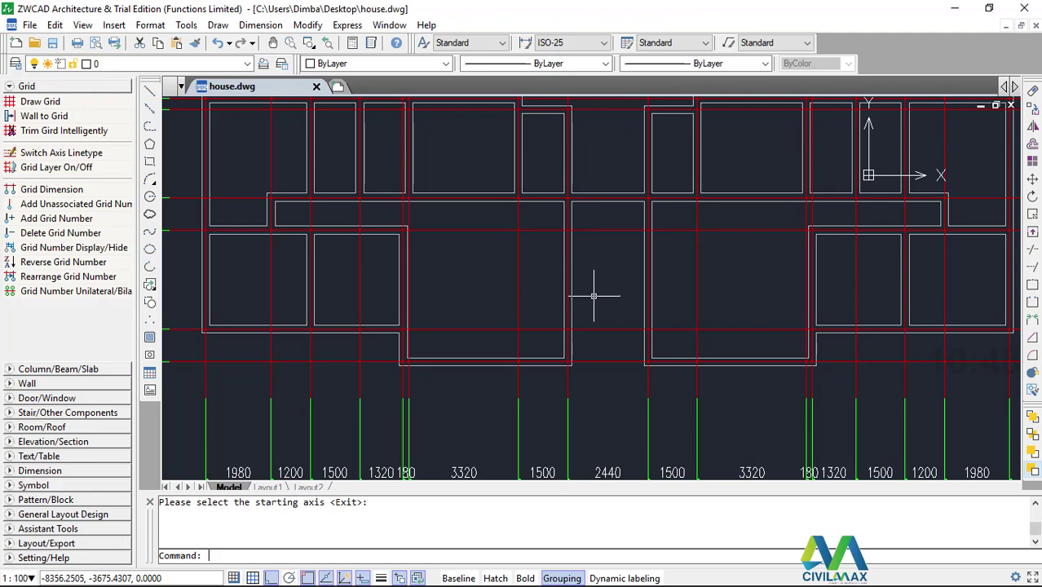
Insert a Plain Window 900X1400 in the lower wall of the right plan's large room, along axis G
{"action": "scroll", "coordinate": [613, 251], "scroll_direction": "down", "scroll_amount": 1}
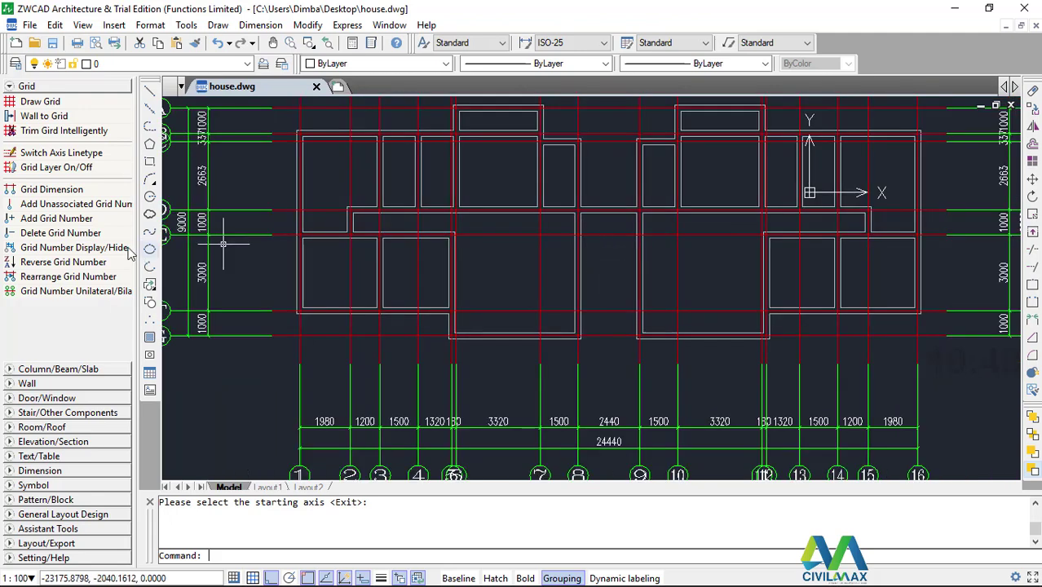
{"action": "left_click", "coordinate": [22, 86]}
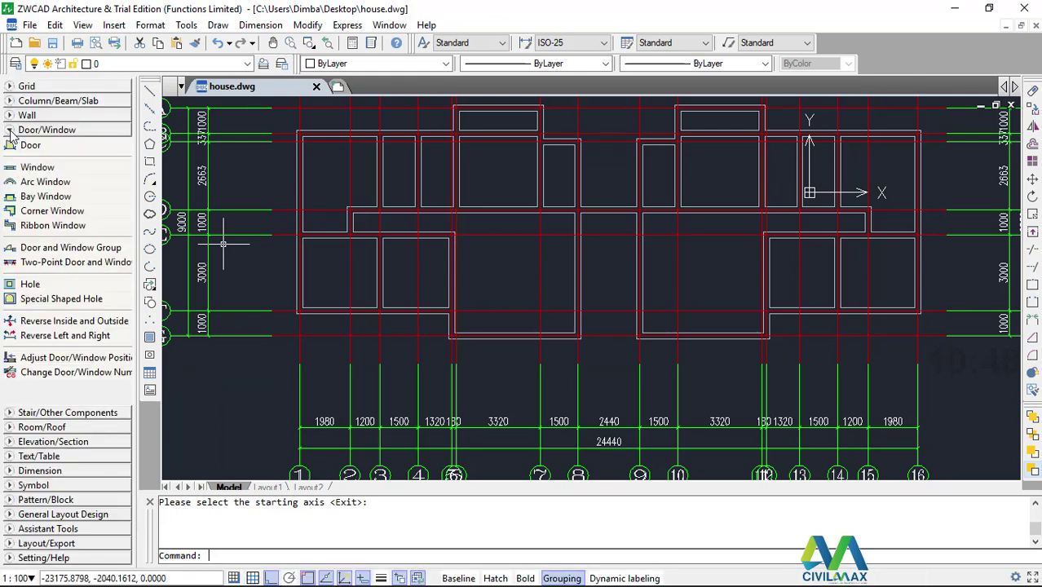
{"action": "left_click", "coordinate": [33, 168]}
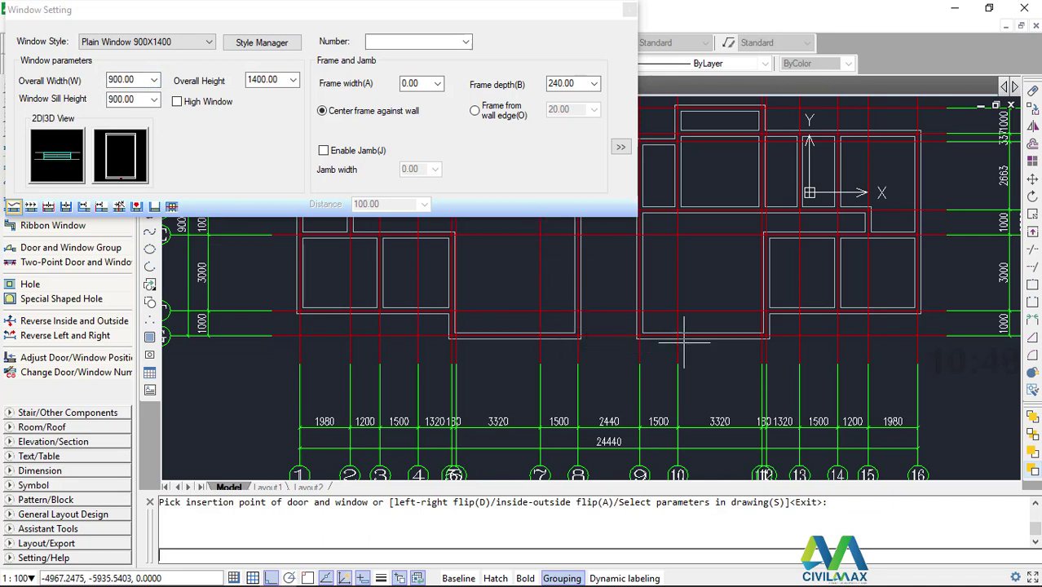
{"action": "scroll", "coordinate": [690, 336], "scroll_direction": "up", "scroll_amount": 2}
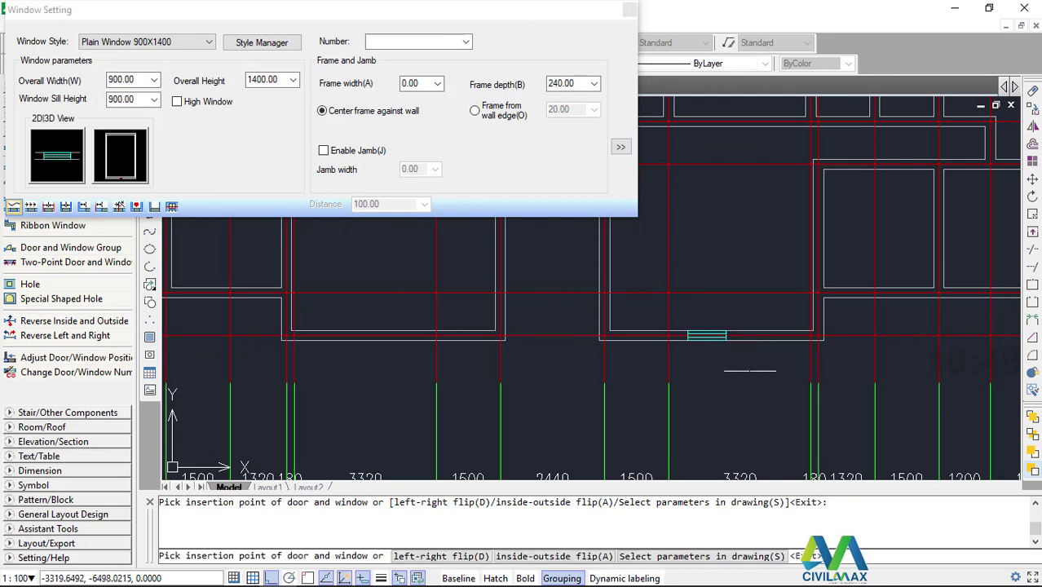
{"action": "scroll", "coordinate": [705, 334], "scroll_direction": "up", "scroll_amount": 5}
{"action": "scroll", "coordinate": [742, 364], "scroll_direction": "up", "scroll_amount": 2}
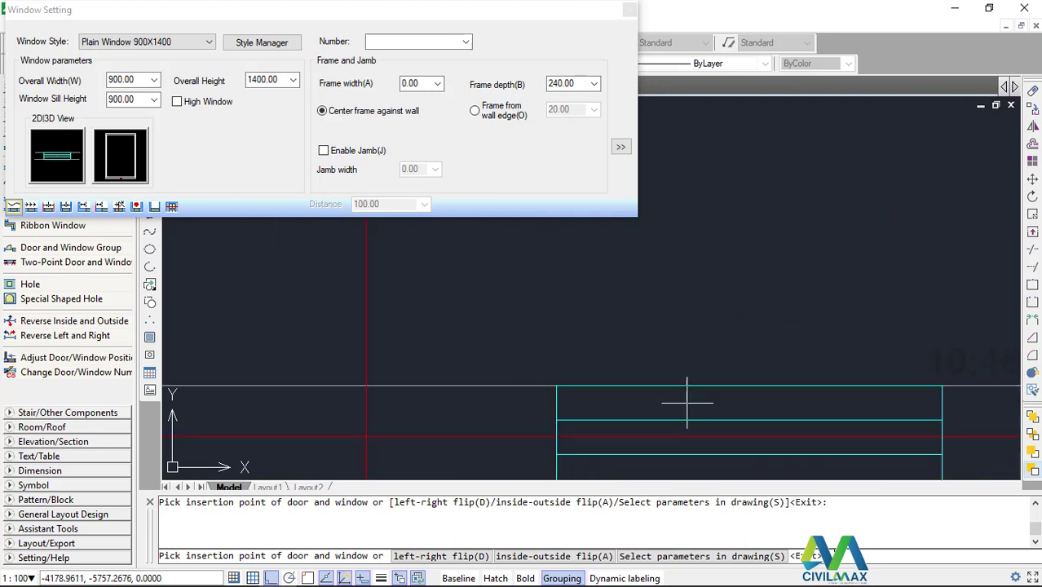
{"action": "scroll", "coordinate": [689, 400], "scroll_direction": "down", "scroll_amount": 5}
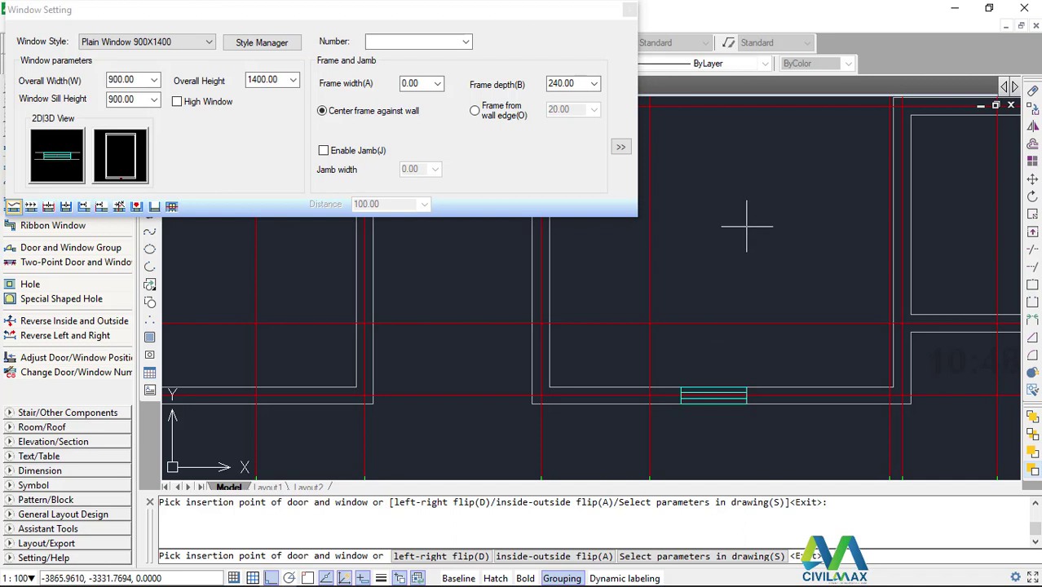
{"action": "key", "text": "Escape"}
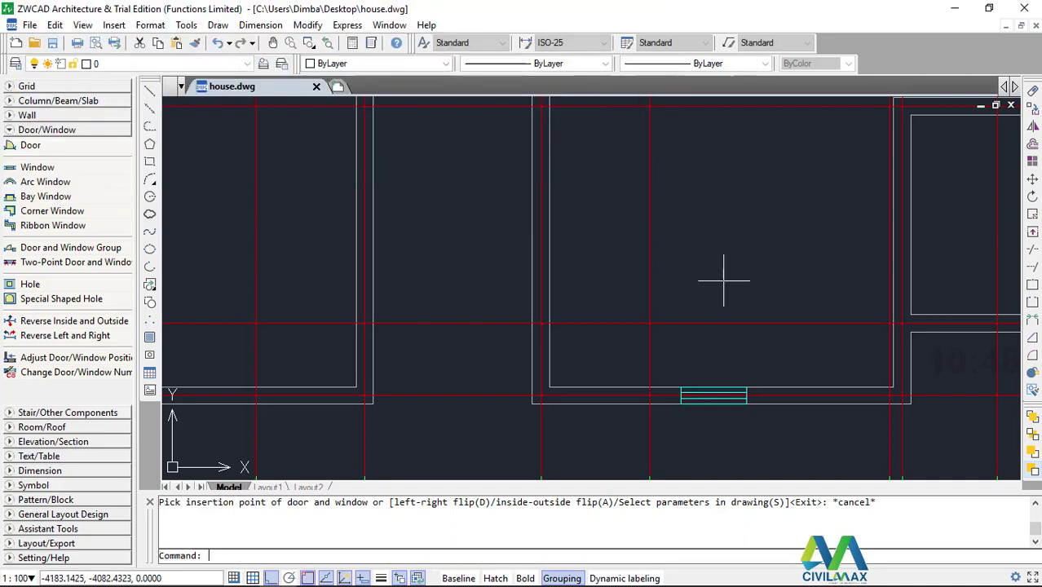
Delete the window from the lower wall of the right plan's large room, keeping the wall itself
{"action": "scroll", "coordinate": [732, 388], "scroll_direction": "up", "scroll_amount": 2}
{"action": "scroll", "coordinate": [775, 391], "scroll_direction": "up", "scroll_amount": 2}
{"action": "left_click", "coordinate": [791, 386]}
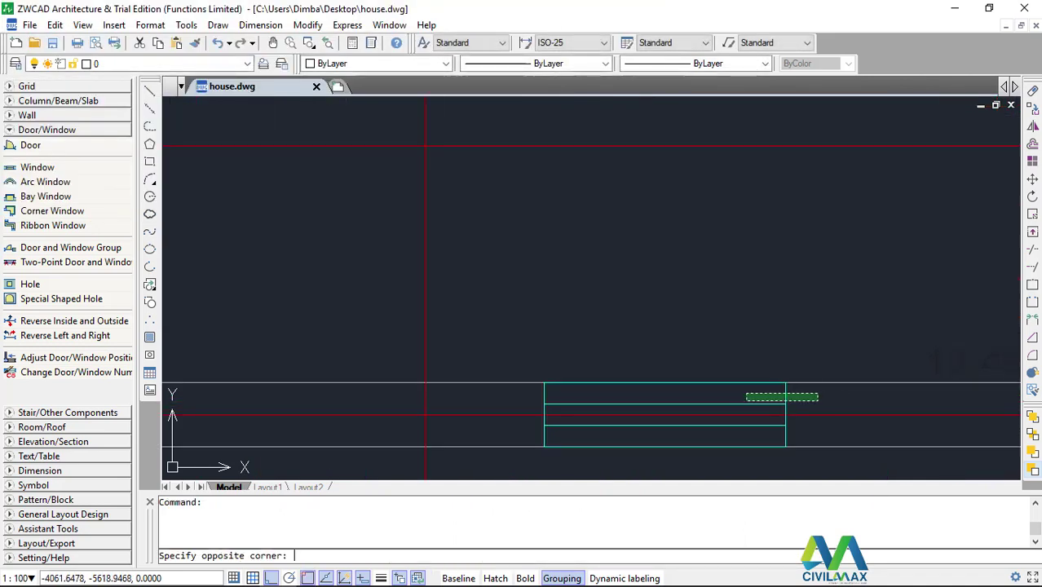
{"action": "left_click", "coordinate": [731, 401]}
{"action": "scroll", "coordinate": [767, 395], "scroll_direction": "down", "scroll_amount": 3}
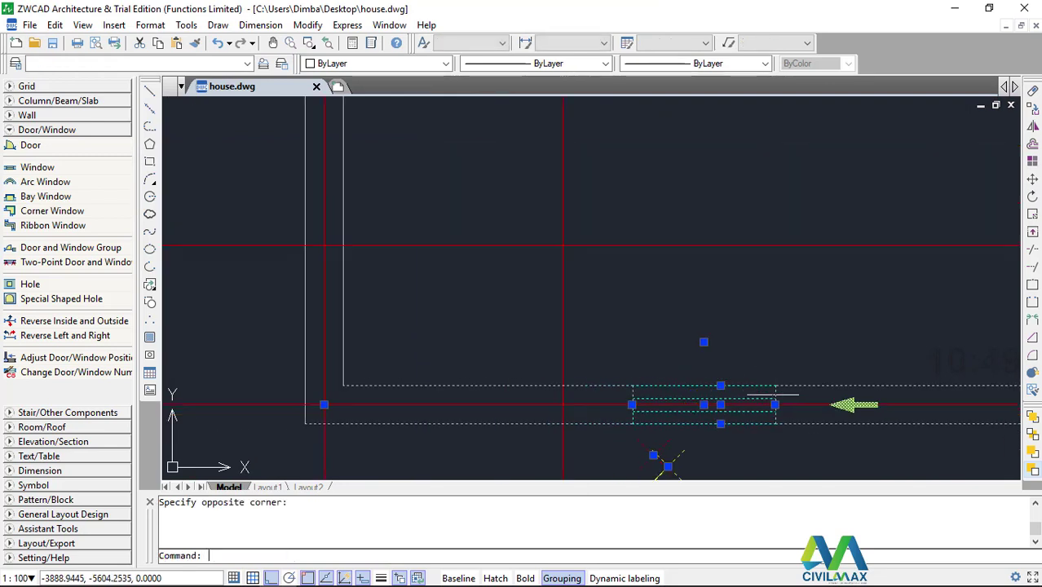
{"action": "key", "text": "Escape"}
{"action": "scroll", "coordinate": [751, 402], "scroll_direction": "up", "scroll_amount": 3}
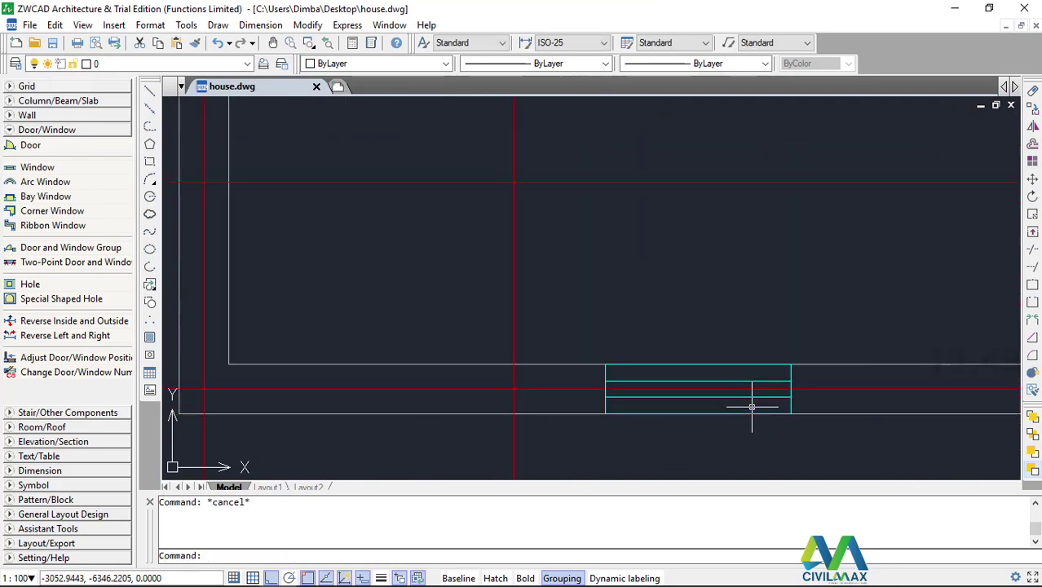
{"action": "left_click", "coordinate": [737, 397]}
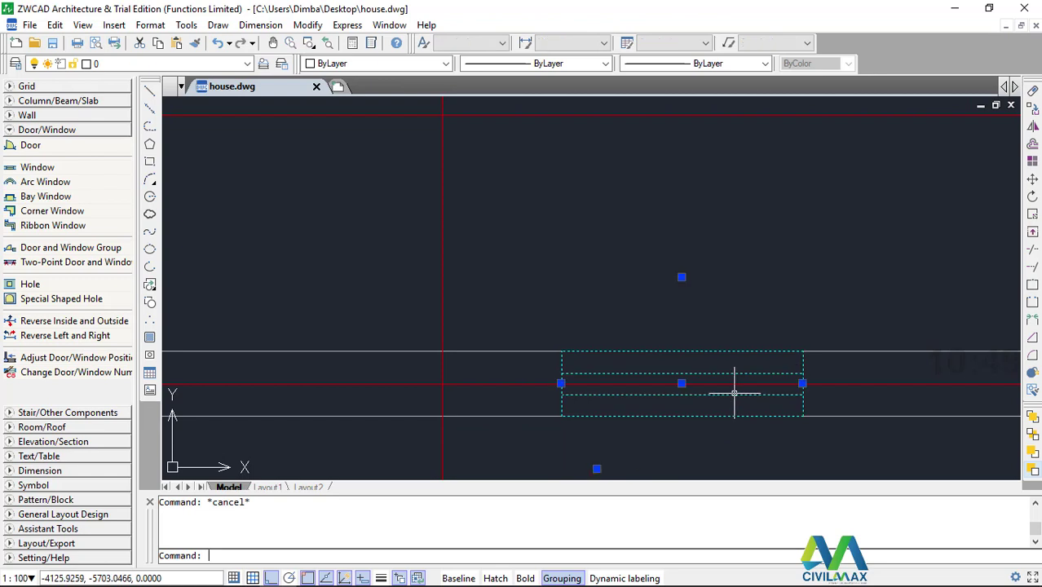
{"action": "key", "text": "Delete"}
{"action": "scroll", "coordinate": [742, 398], "scroll_direction": "down", "scroll_amount": 5}
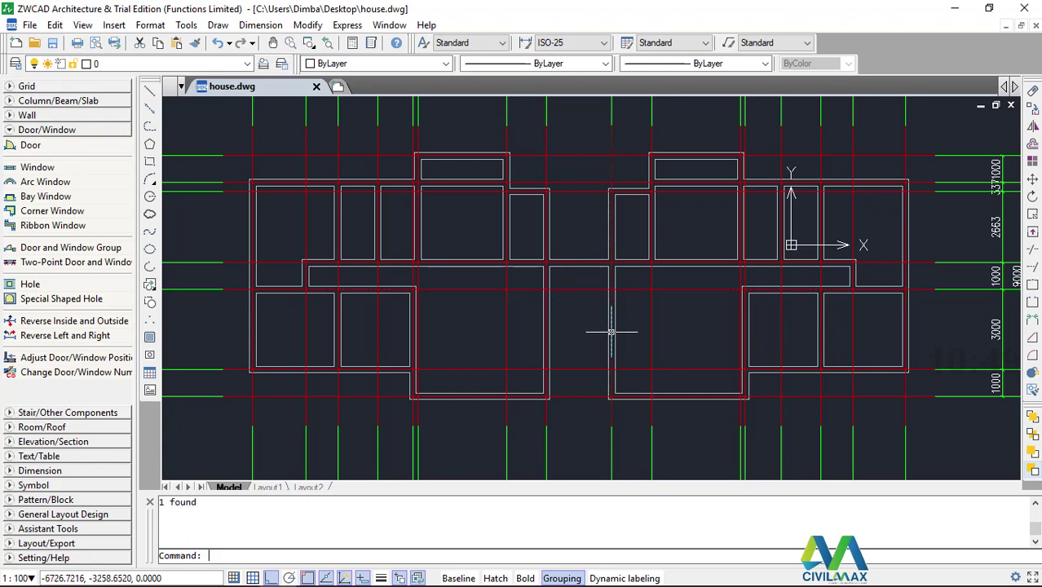
{"action": "scroll", "coordinate": [611, 318], "scroll_direction": "down", "scroll_amount": 2}
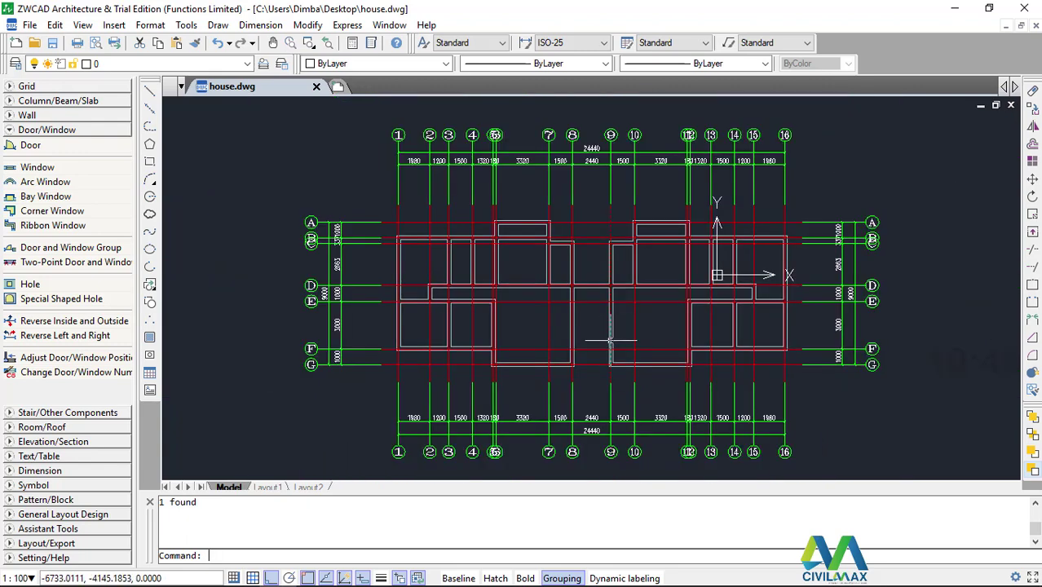
{"action": "scroll", "coordinate": [600, 326], "scroll_direction": "up", "scroll_amount": 1}
{"action": "scroll", "coordinate": [587, 331], "scroll_direction": "down", "scroll_amount": 1}
{"action": "scroll", "coordinate": [610, 336], "scroll_direction": "up", "scroll_amount": 1}
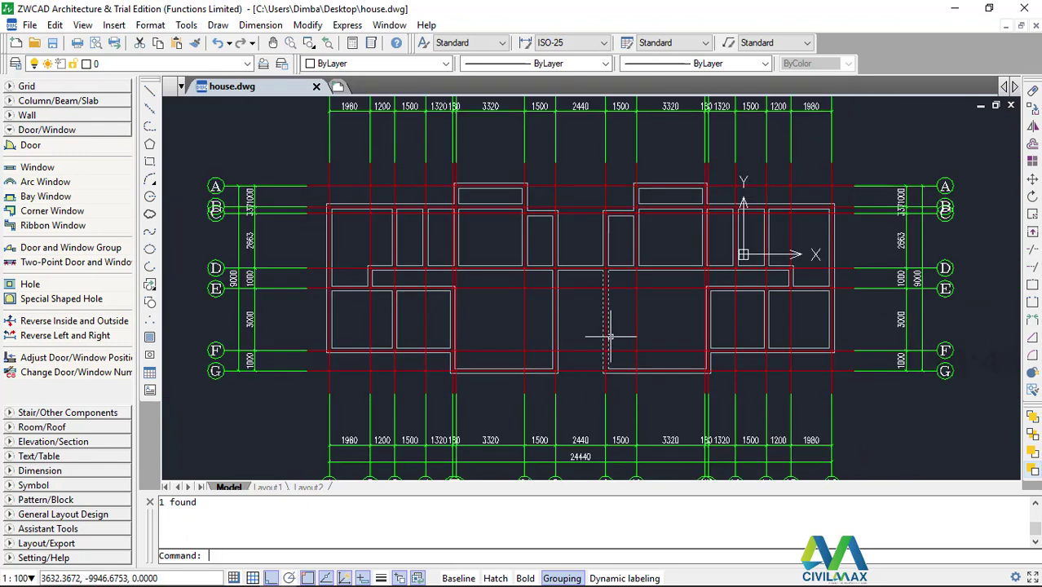